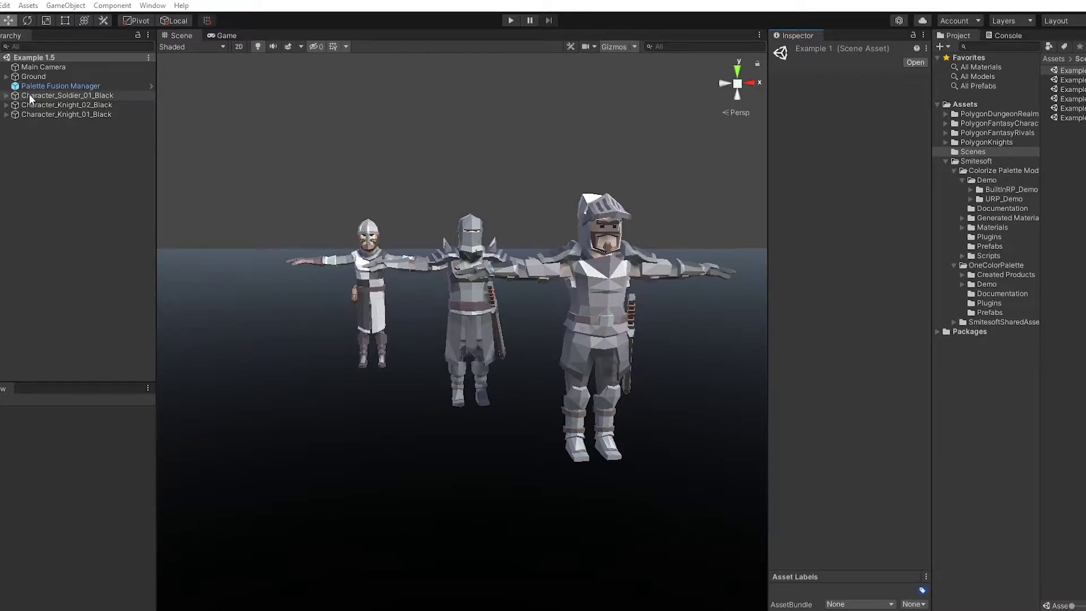
Step: Trace the soldier mesh's albedo to Characters_Texture_Black and show its import settings and preview
{"action": "left_click", "coordinate": [14, 97]}
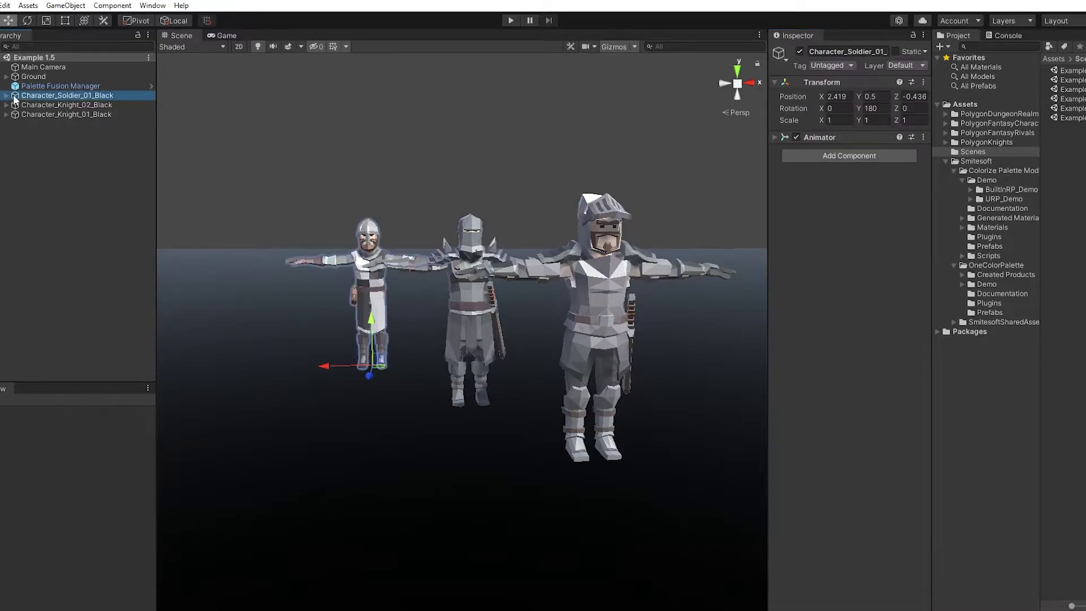
{"action": "left_click", "coordinate": [6, 95]}
{"action": "left_click", "coordinate": [39, 134]}
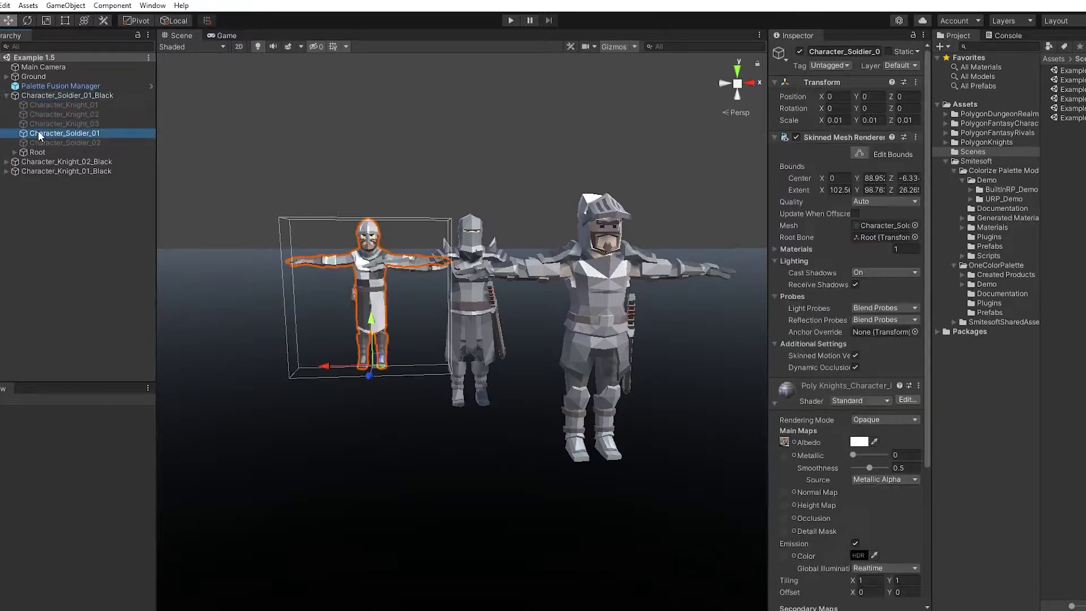
{"action": "left_click_drag", "start_coordinate": [767, 225], "coordinate": [547, 232]}
{"action": "scroll", "coordinate": [647, 430], "scroll_direction": "down", "scroll_amount": 3}
{"action": "left_click", "coordinate": [564, 335]}
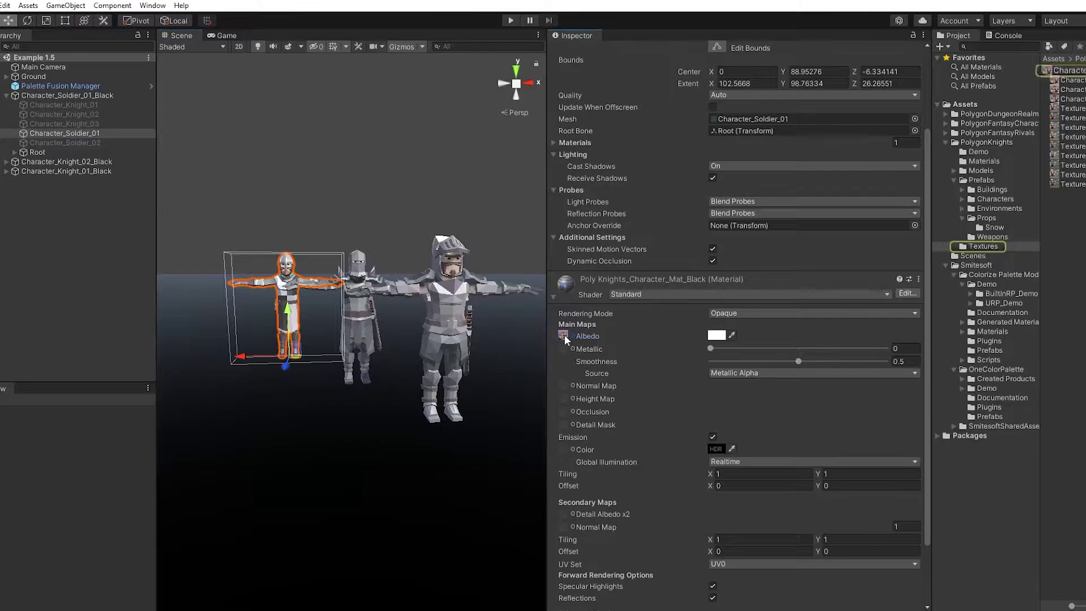
{"action": "left_click", "coordinate": [1081, 73]}
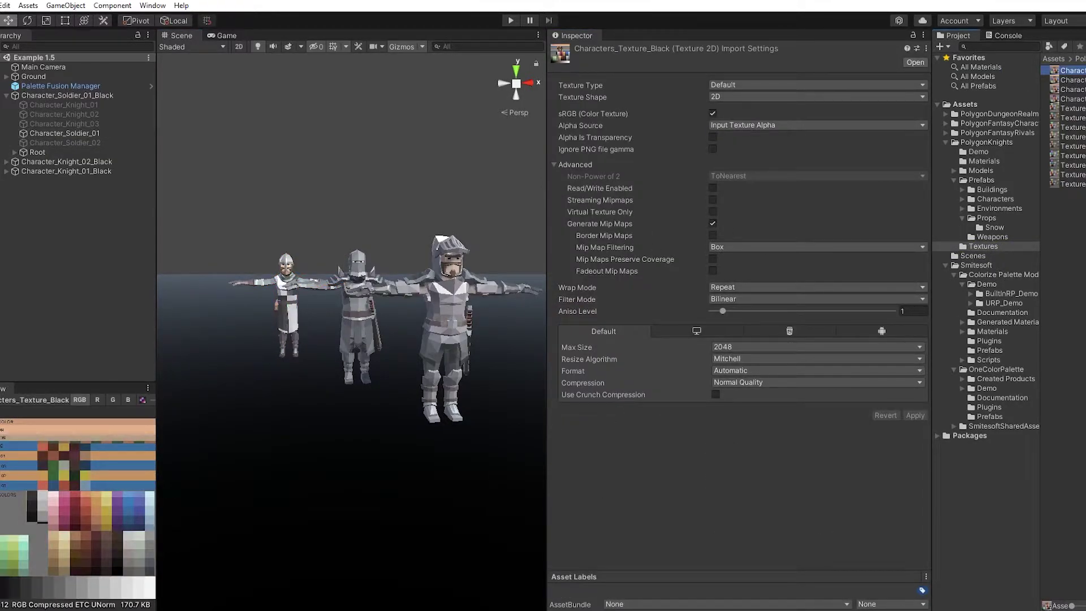
{"action": "left_click_drag", "start_coordinate": [156, 371], "coordinate": [229, 354]}
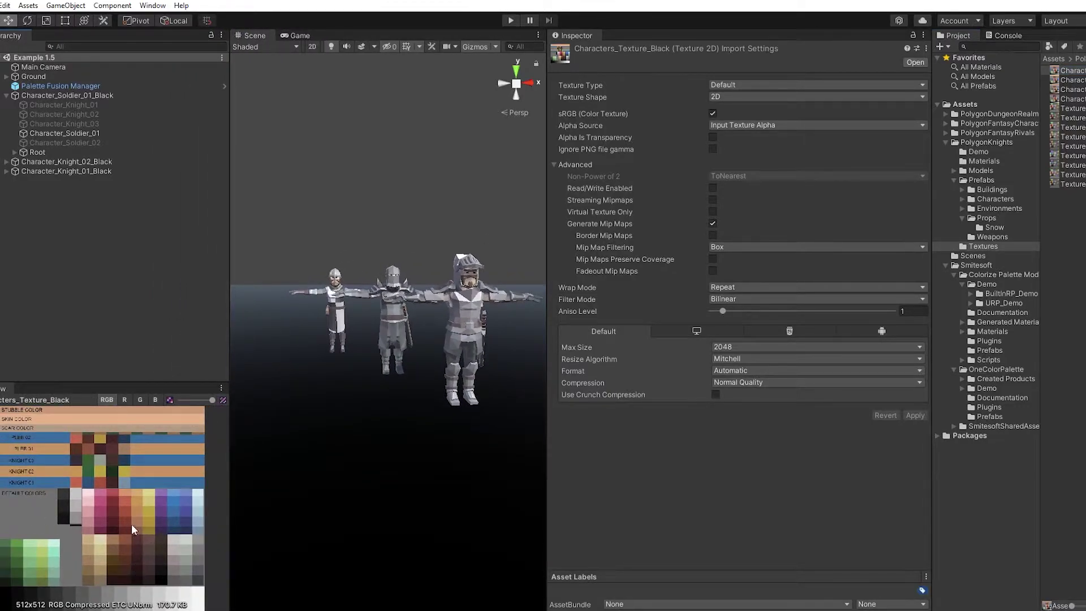
Step: Confirm Character_Knight_02 and Character_Knight_01 both use the same Characters_Texture_Black albedo
{"action": "left_click", "coordinate": [6, 162]}
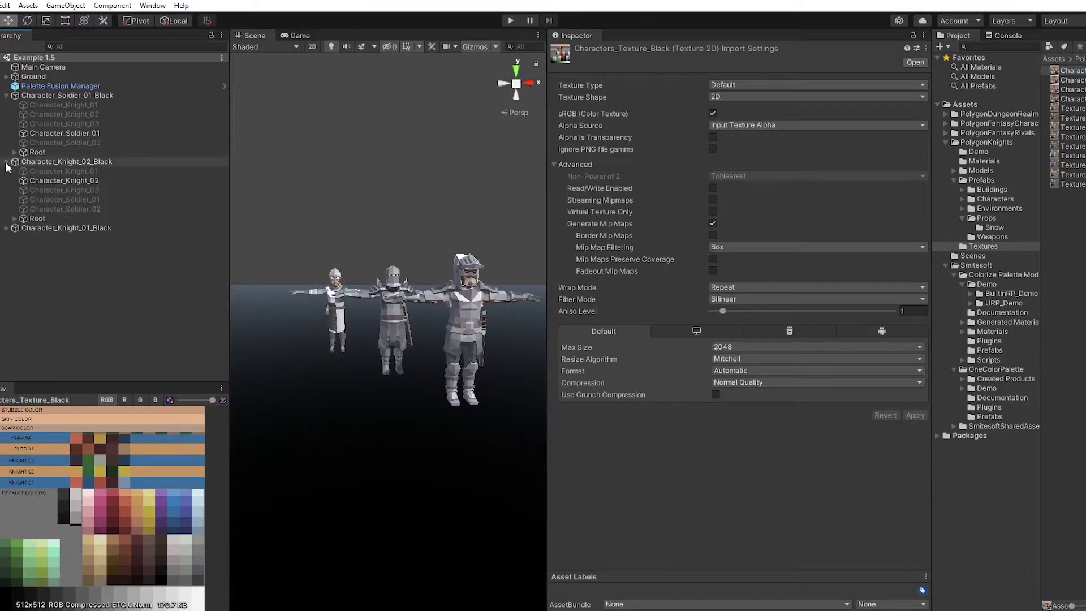
{"action": "left_click", "coordinate": [53, 180]}
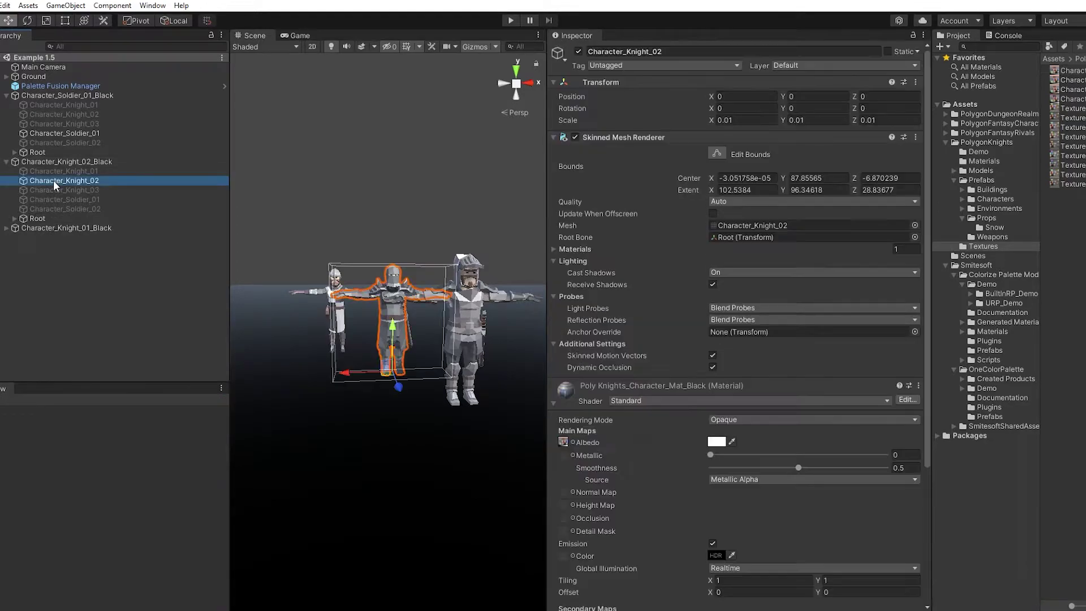
{"action": "left_click", "coordinate": [562, 440]}
{"action": "double_click", "coordinate": [563, 440]}
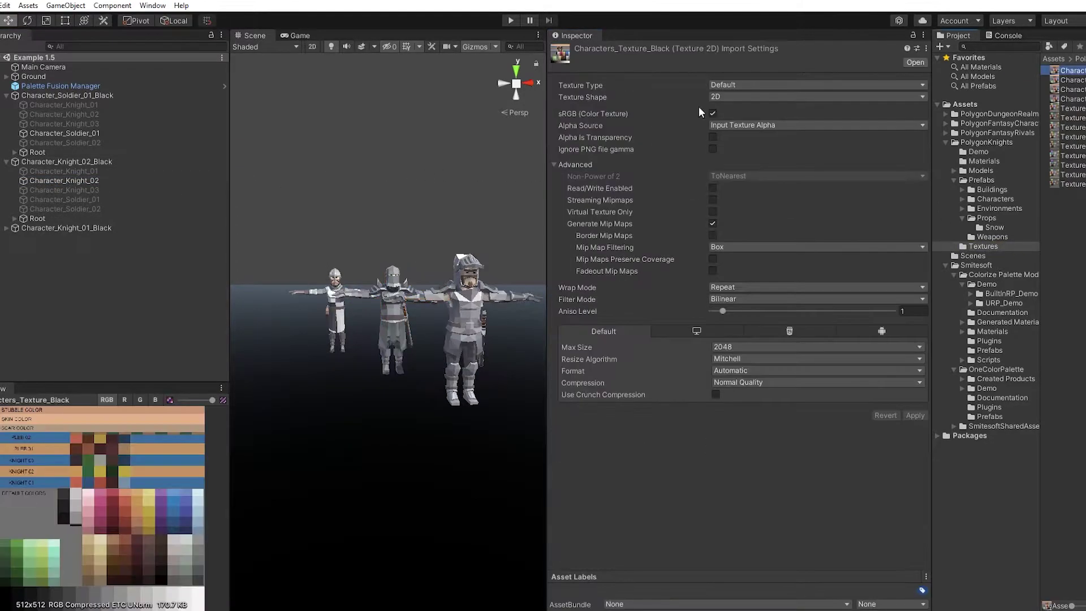
{"action": "left_click", "coordinate": [6, 228]}
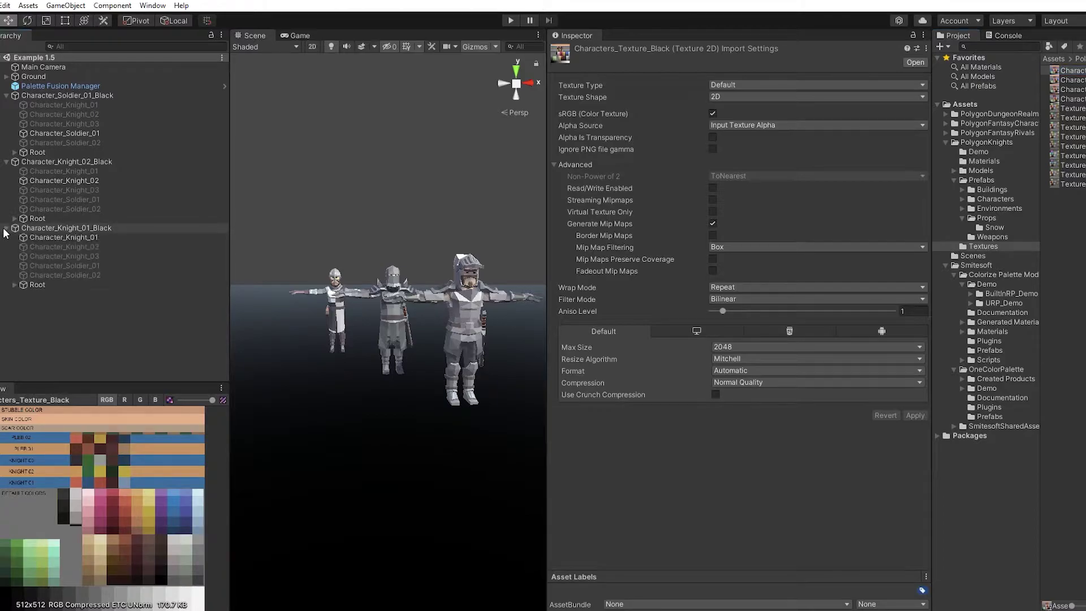
{"action": "left_click", "coordinate": [32, 238]}
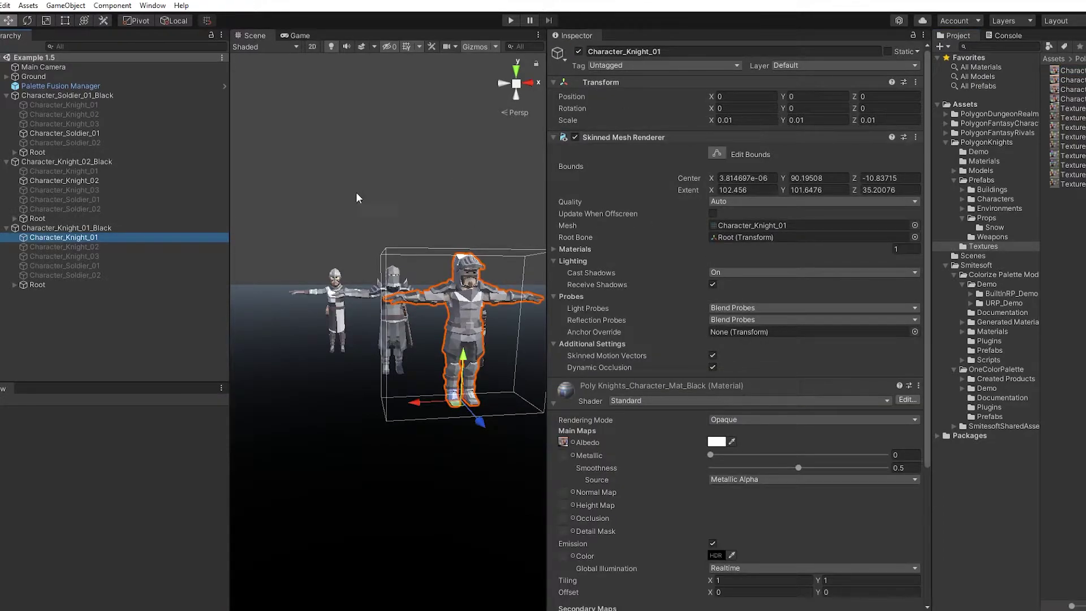
{"action": "left_click", "coordinate": [563, 440]}
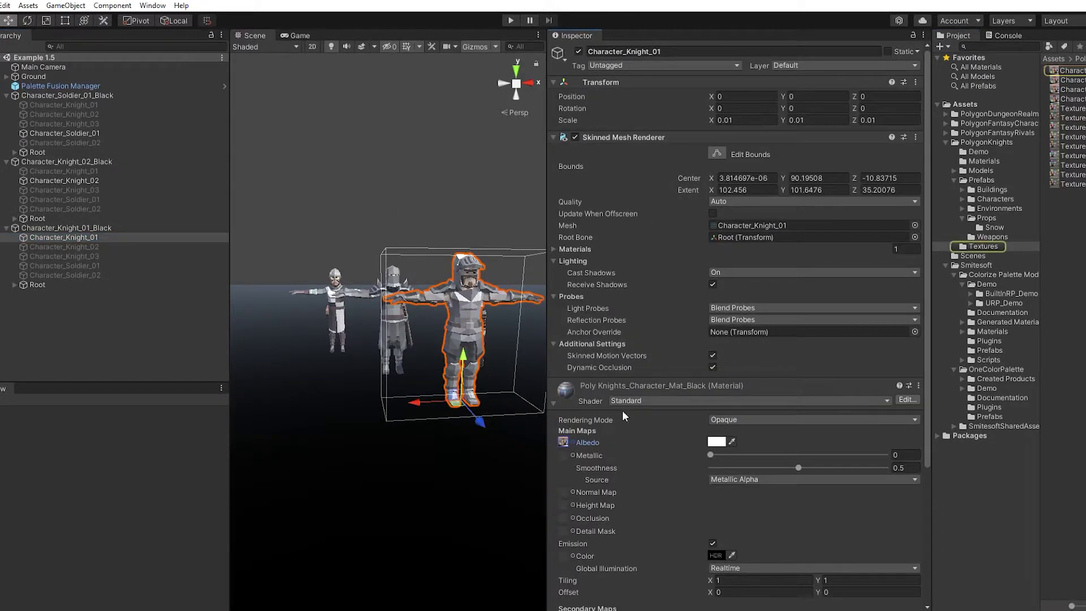
{"action": "left_click", "coordinate": [1073, 71]}
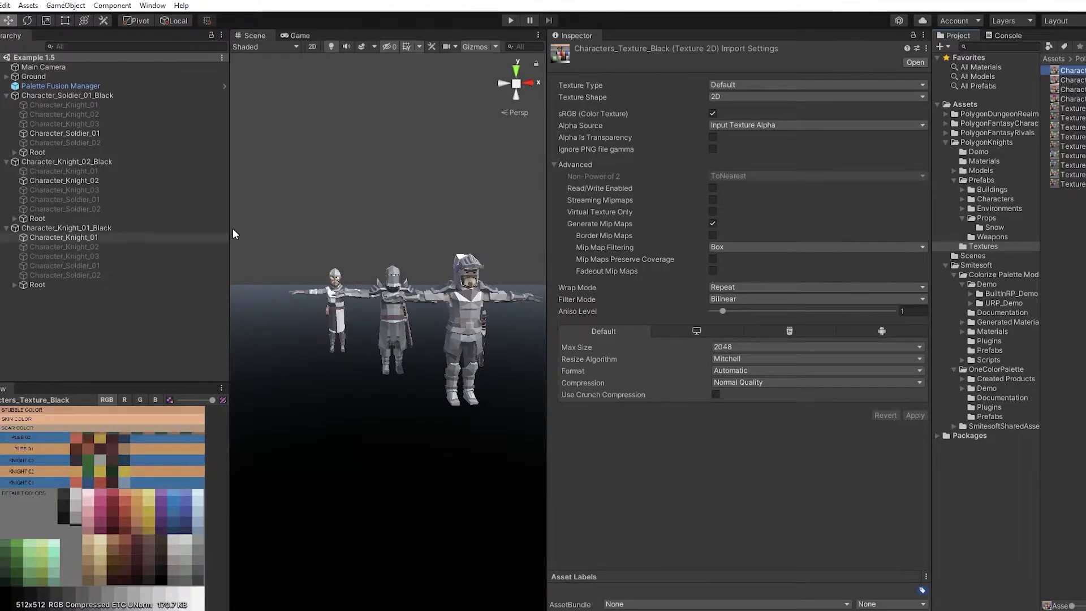
Step: Lock the Inspector on the Palette Fusion Manager and fold away its Transform
{"action": "left_click", "coordinate": [63, 85]}
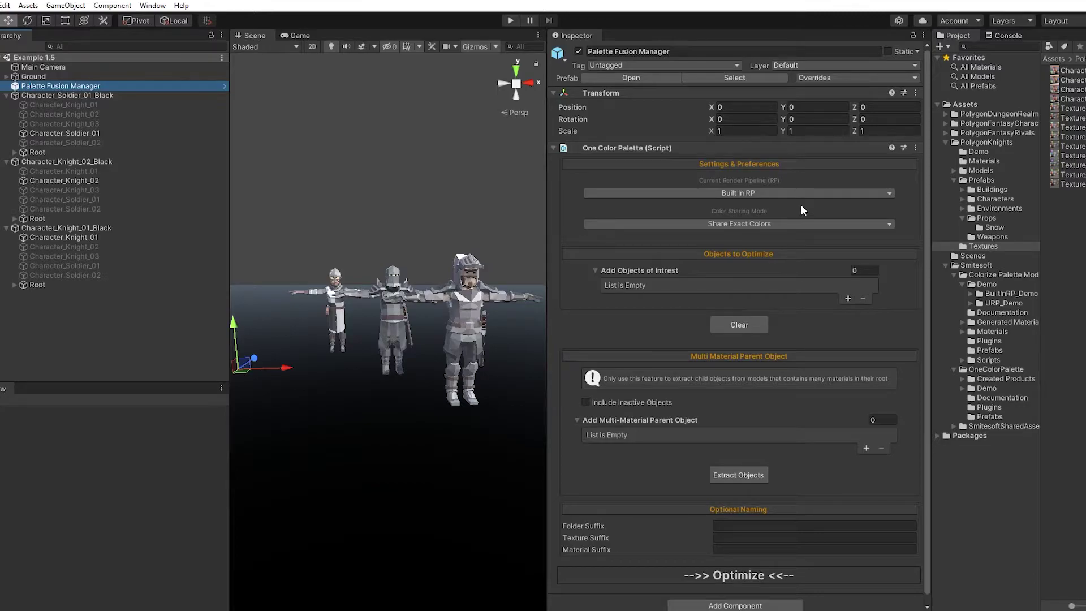
{"action": "scroll", "coordinate": [800, 204], "scroll_direction": "down", "scroll_amount": 1}
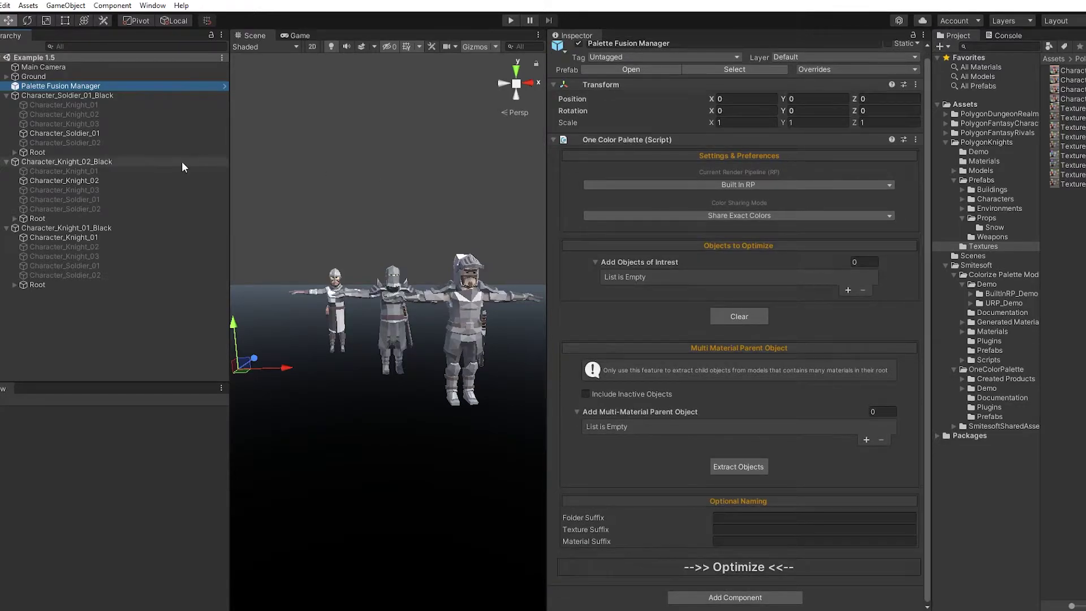
{"action": "left_click", "coordinate": [66, 236]}
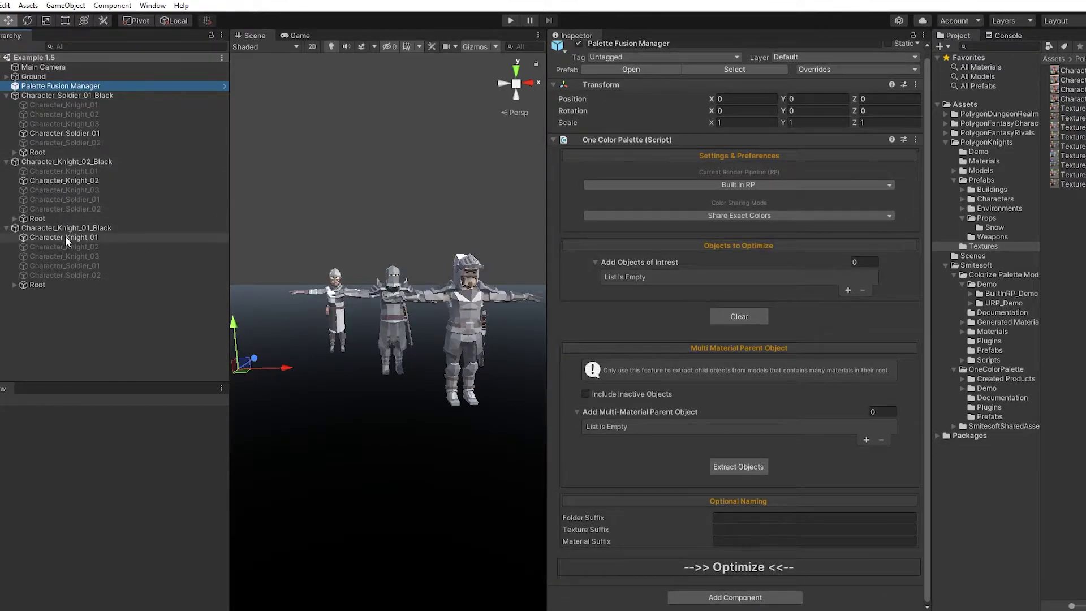
{"action": "left_click", "coordinate": [73, 181], "text": "ctrl"}
{"action": "left_click", "coordinate": [69, 134], "text": "ctrl"}
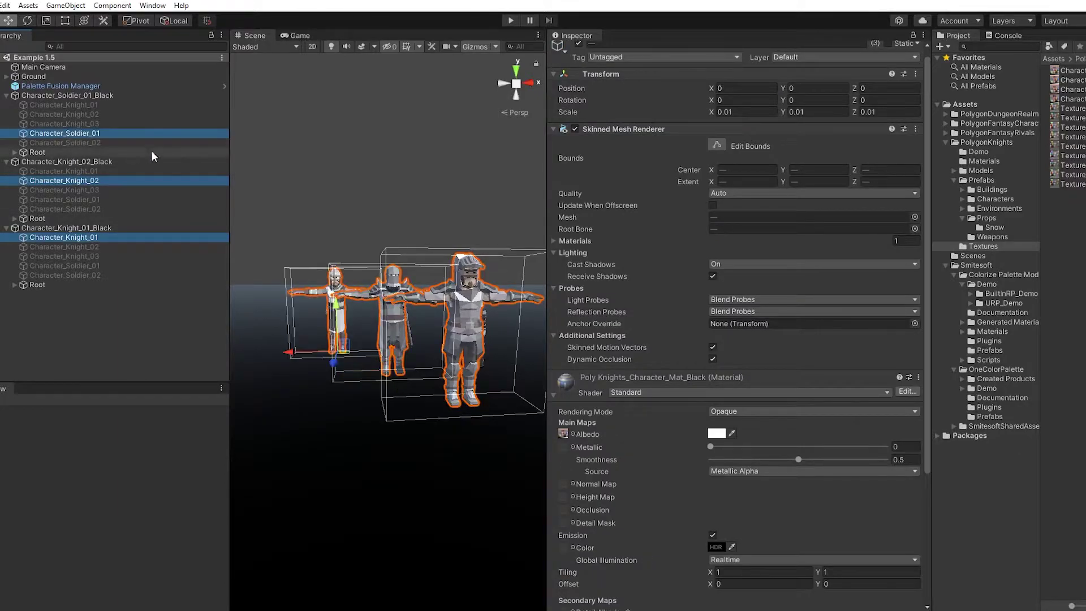
{"action": "left_click", "coordinate": [85, 86]}
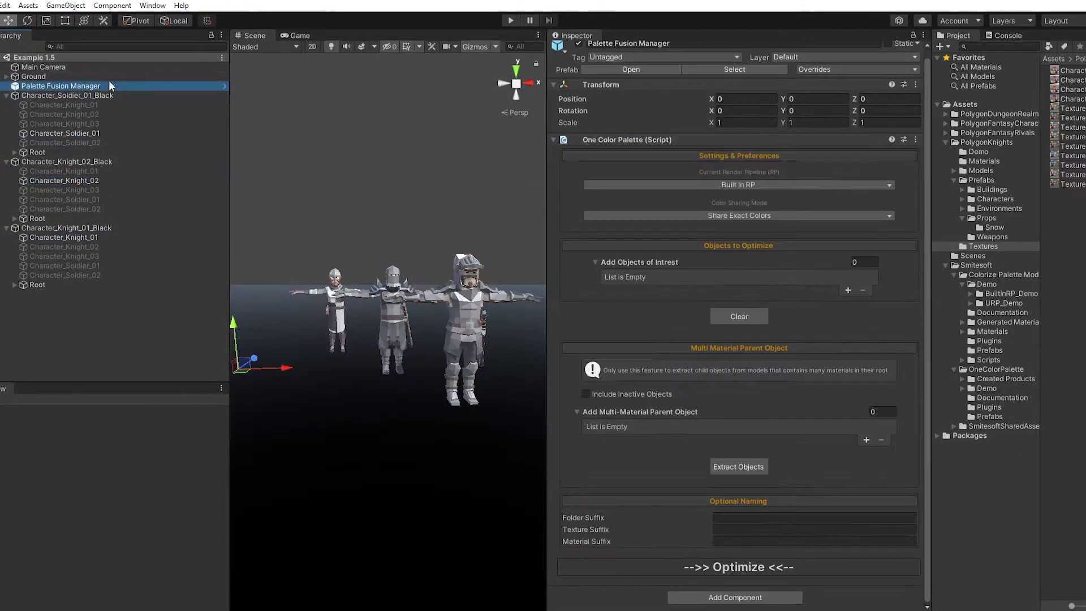
{"action": "scroll", "coordinate": [908, 53], "scroll_direction": "up", "scroll_amount": 1}
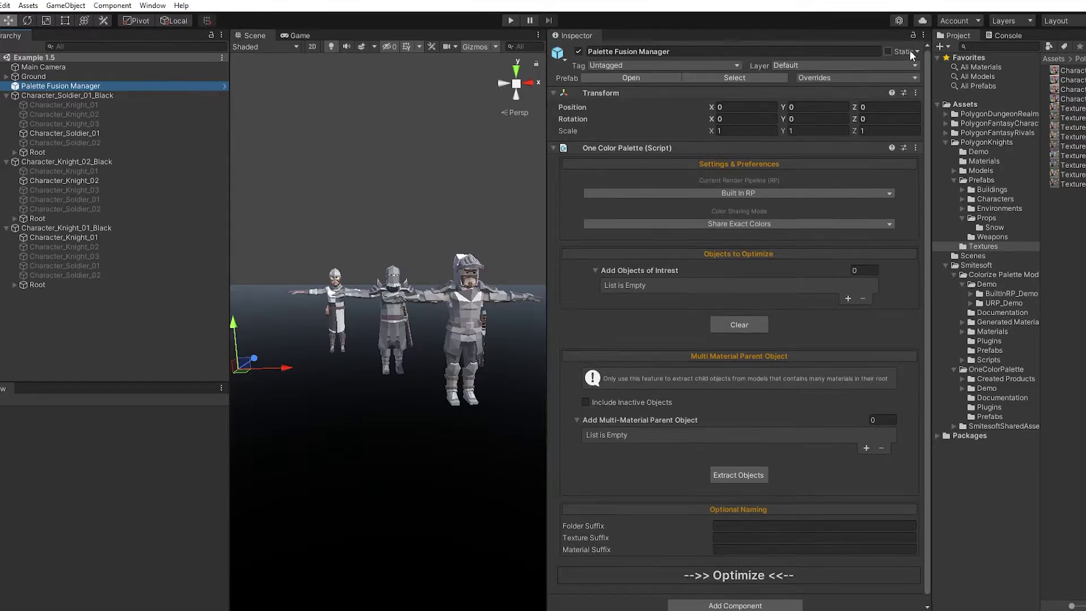
{"action": "left_click", "coordinate": [913, 35]}
{"action": "left_click", "coordinate": [554, 93]}
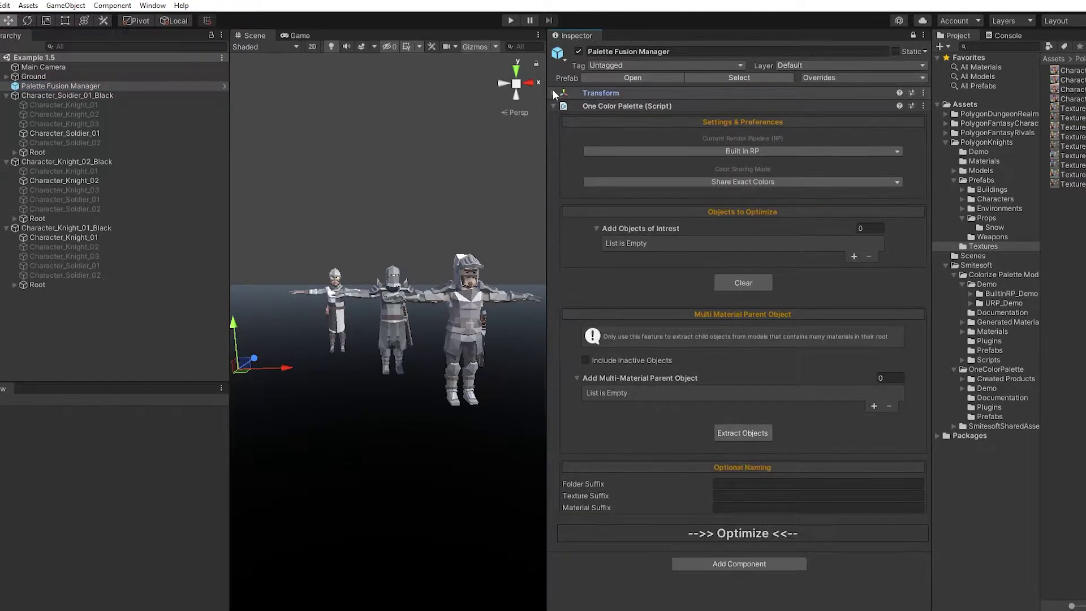
Step: Drag Character_Soldier_01, Character_Knight_02 and Character_Knight_01 into Objects to Optimize
{"action": "left_click", "coordinate": [59, 135]}
{"action": "left_click", "coordinate": [65, 181], "text": "ctrl"}
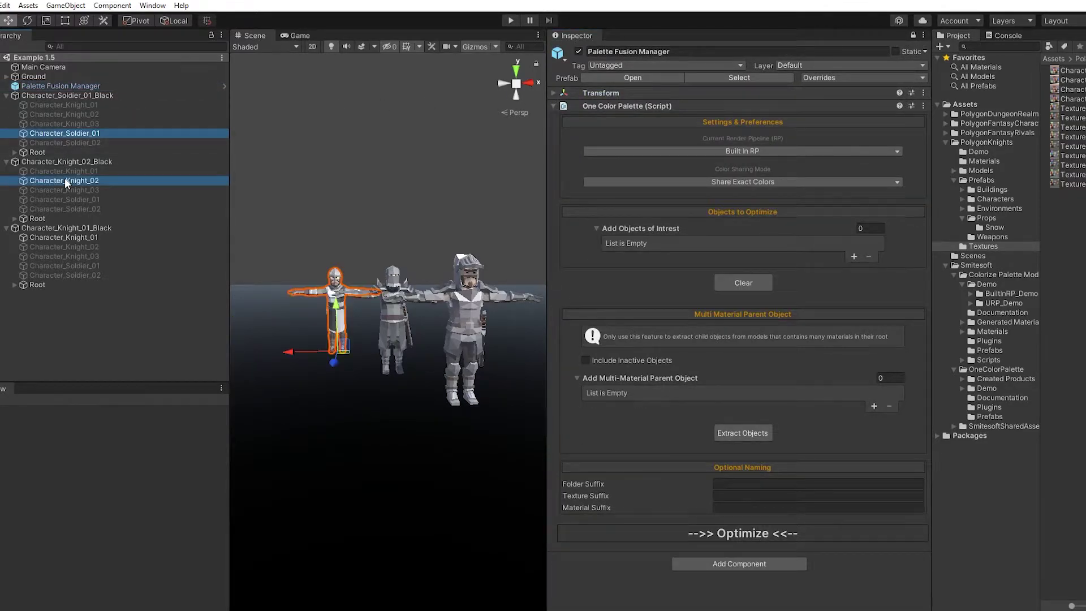
{"action": "left_click", "coordinate": [67, 238], "text": "ctrl"}
{"action": "left_click_drag", "start_coordinate": [67, 239], "coordinate": [637, 231]}
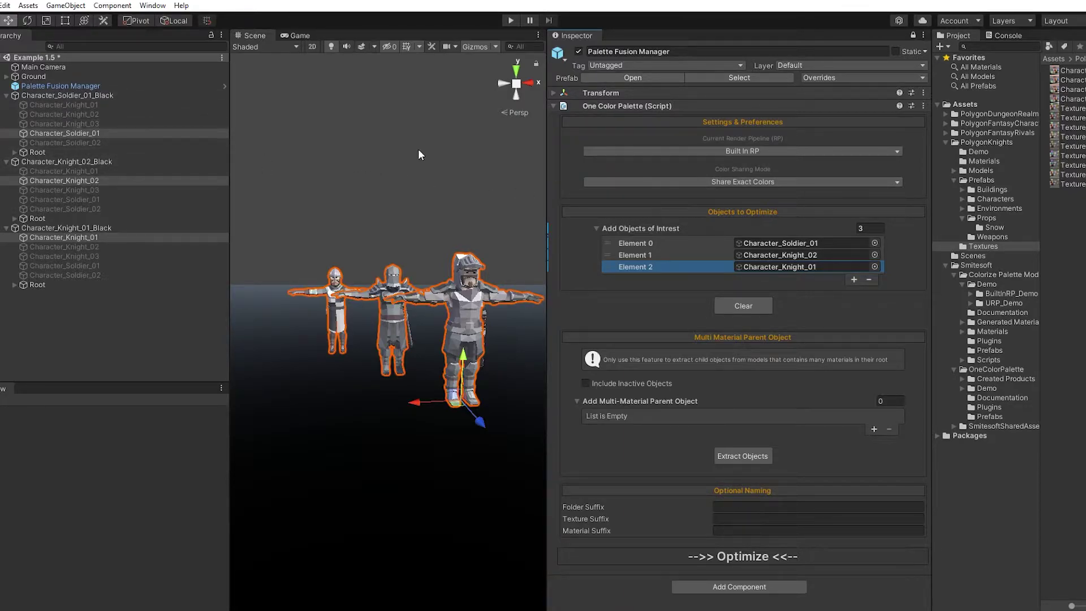
Step: Set the Objects to Optimize list size to 0
{"action": "left_click", "coordinate": [863, 228]}
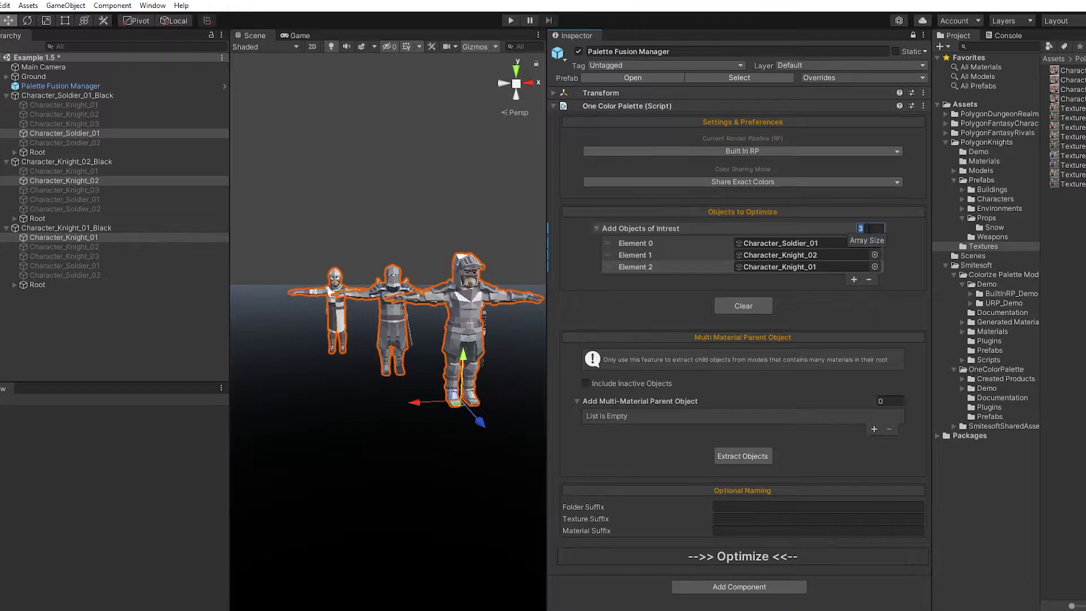
{"action": "type", "text": "0"}
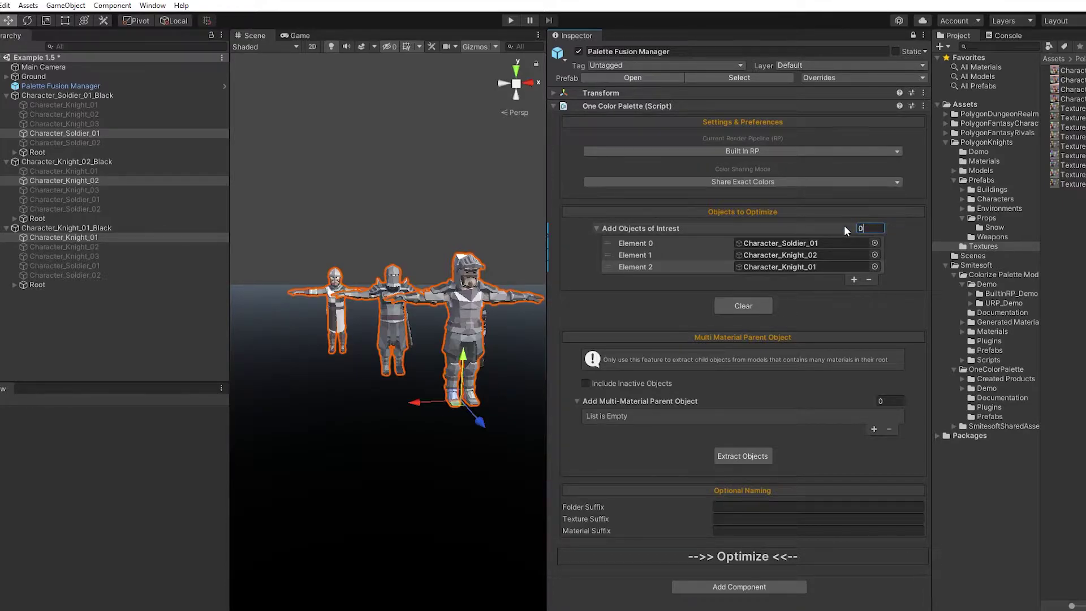
{"action": "key", "text": "Return"}
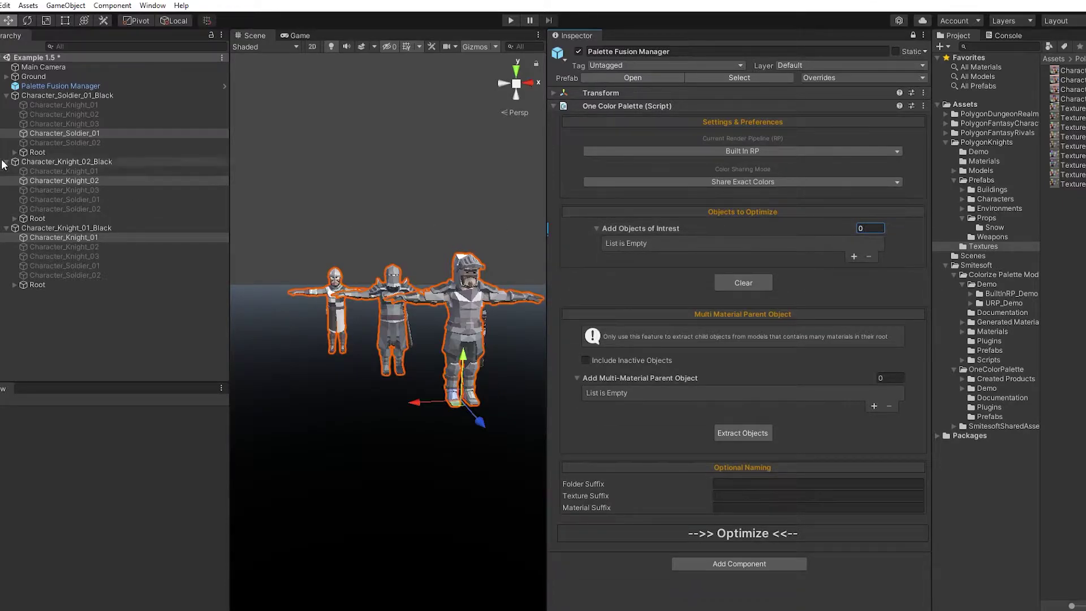
Step: Add the soldier and both knight _Black groups as multi-material parent objects
{"action": "left_click", "coordinate": [9, 102]}
{"action": "left_click", "coordinate": [6, 95]}
{"action": "left_click", "coordinate": [6, 105]}
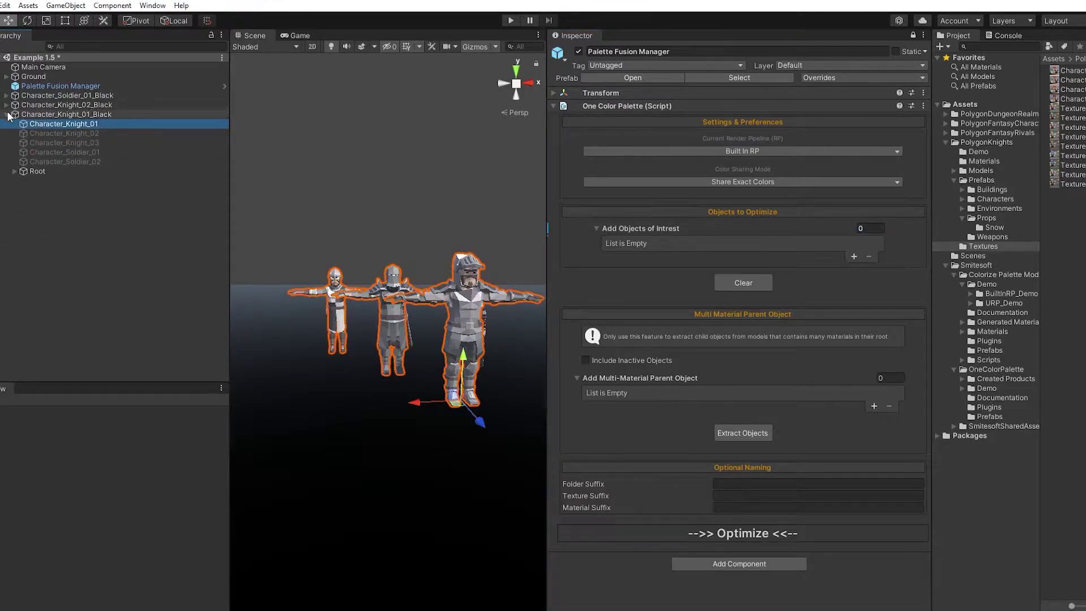
{"action": "left_click", "coordinate": [6, 115]}
{"action": "left_click_drag", "start_coordinate": [23, 99], "coordinate": [632, 383]}
{"action": "left_click", "coordinate": [89, 104]}
{"action": "key", "text": "shift+Down"}
{"action": "left_click_drag", "start_coordinate": [89, 105], "coordinate": [612, 376]}
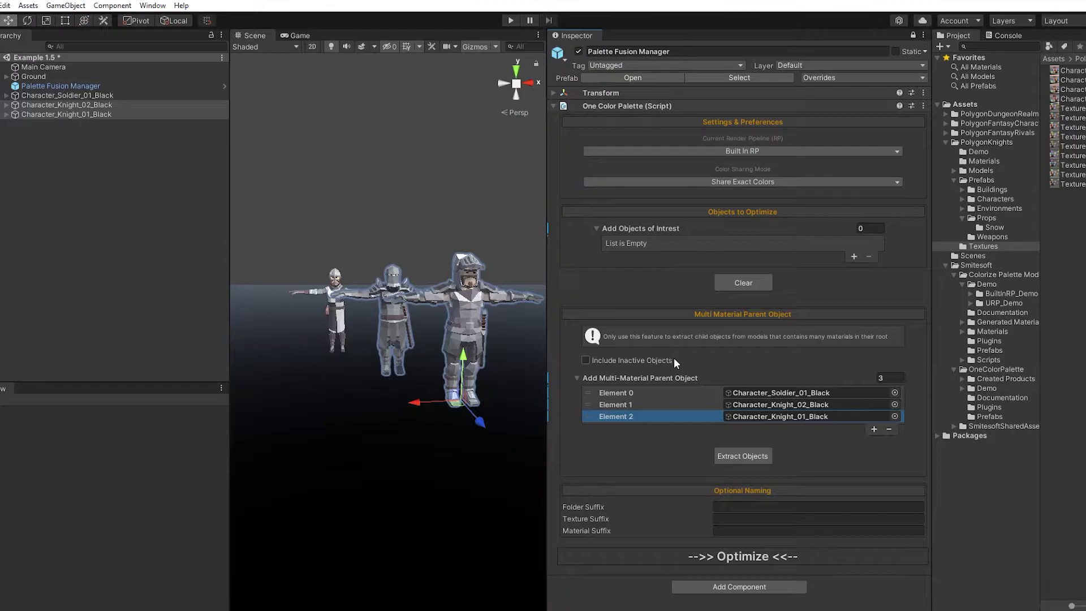
{"action": "left_click", "coordinate": [7, 115]}
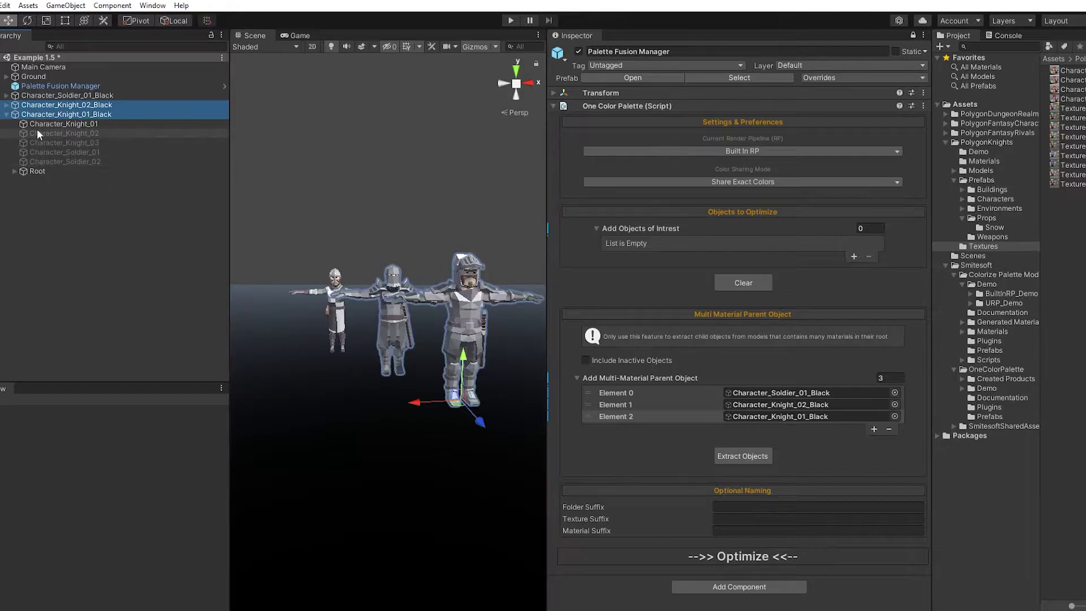
{"action": "left_click", "coordinate": [6, 115]}
{"action": "left_click", "coordinate": [561, 279]}
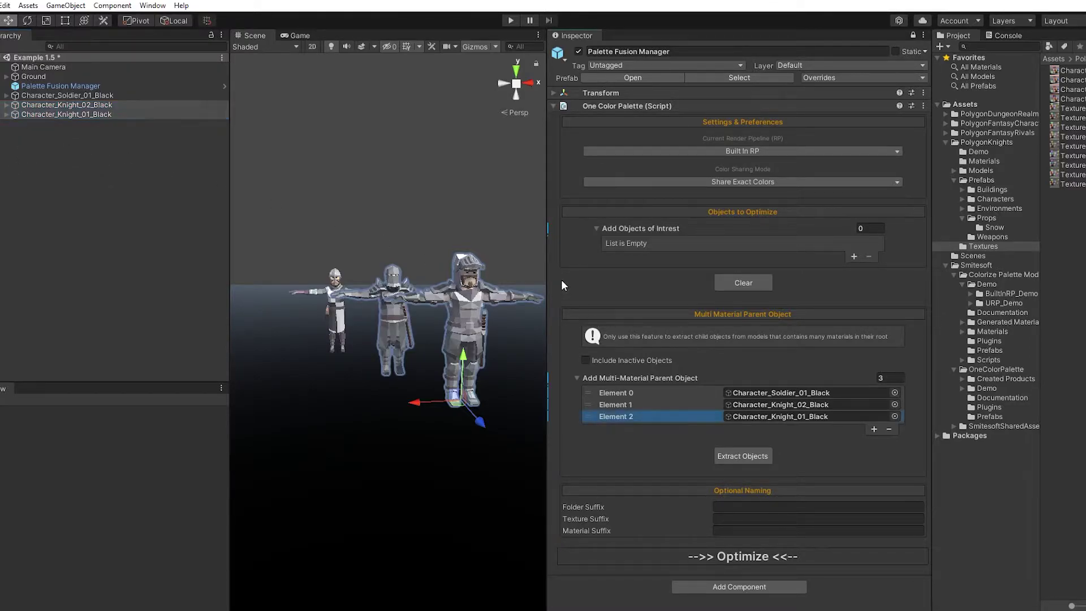
Step: Extract the child meshes into Objects to Optimize and find Item_WaterCanteen in the scene
{"action": "left_click", "coordinate": [746, 456]}
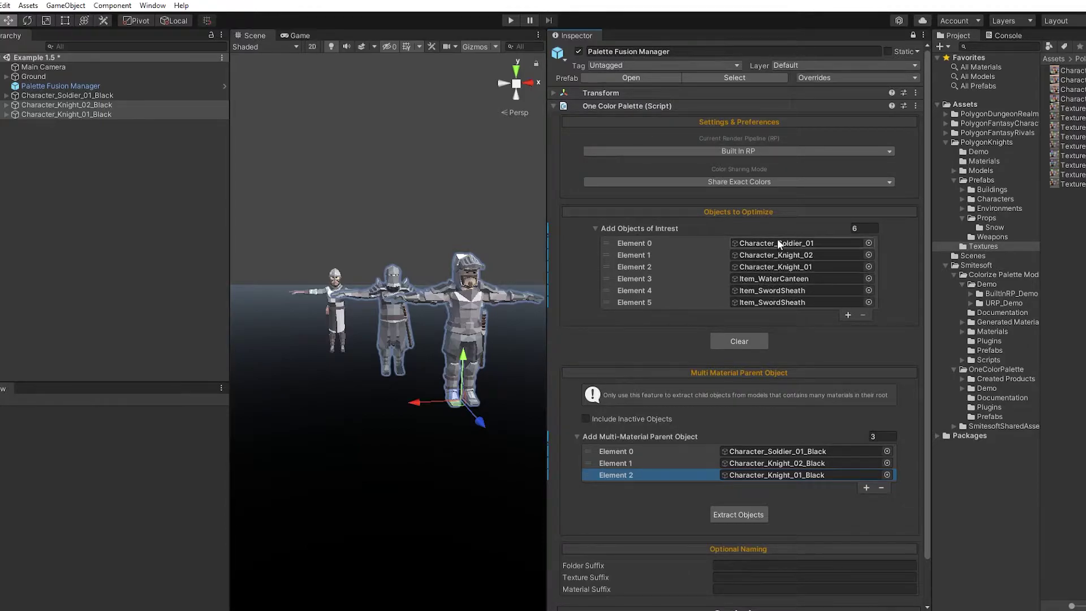
{"action": "left_click", "coordinate": [744, 280]}
{"action": "left_click", "coordinate": [97, 219]}
{"action": "right_click_drag", "start_coordinate": [315, 291], "coordinate": [431, 289]}
{"action": "key", "text": "w"}
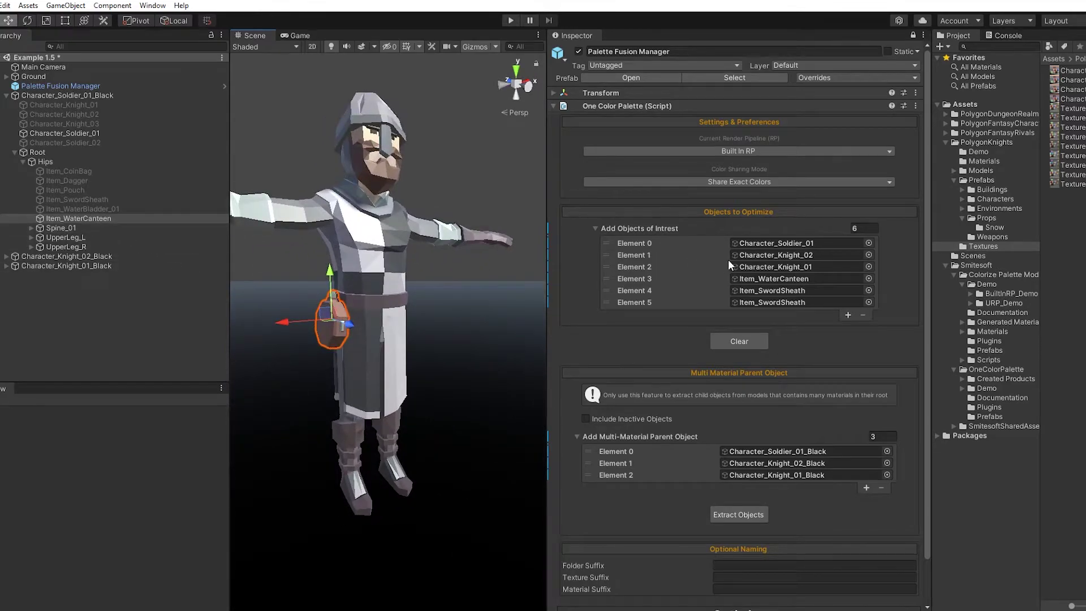
Step: Locate and frame the two Item_SwordSheath objects listed as Elements 4 and 5
{"action": "left_click", "coordinate": [763, 291]}
{"action": "double_click", "coordinate": [98, 360]}
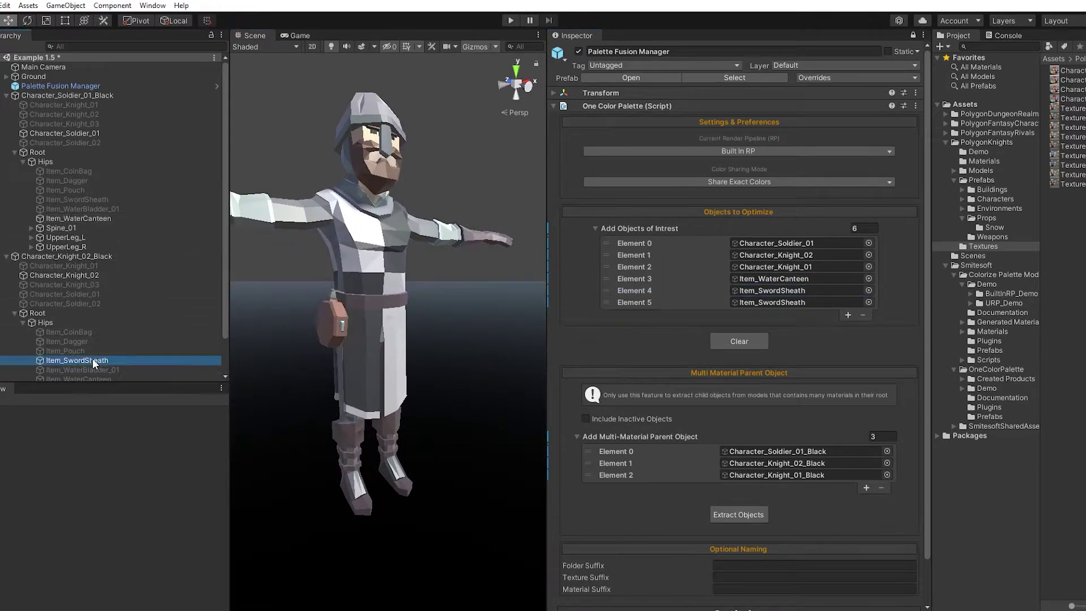
{"action": "right_click_drag", "start_coordinate": [509, 303], "coordinate": [340, 304]}
{"action": "left_click", "coordinate": [778, 302]}
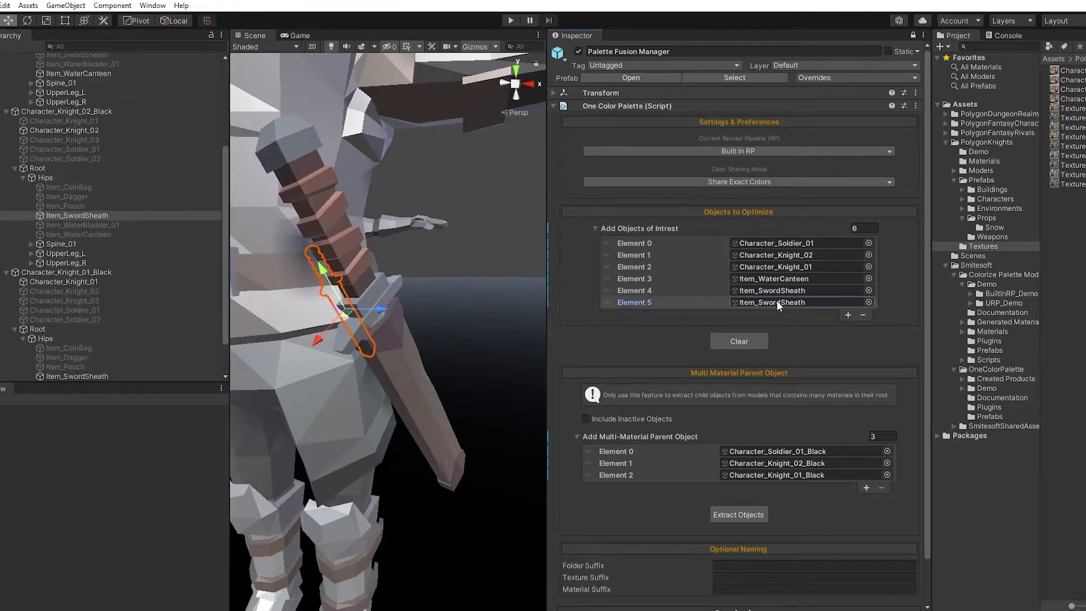
{"action": "double_click", "coordinate": [95, 217]}
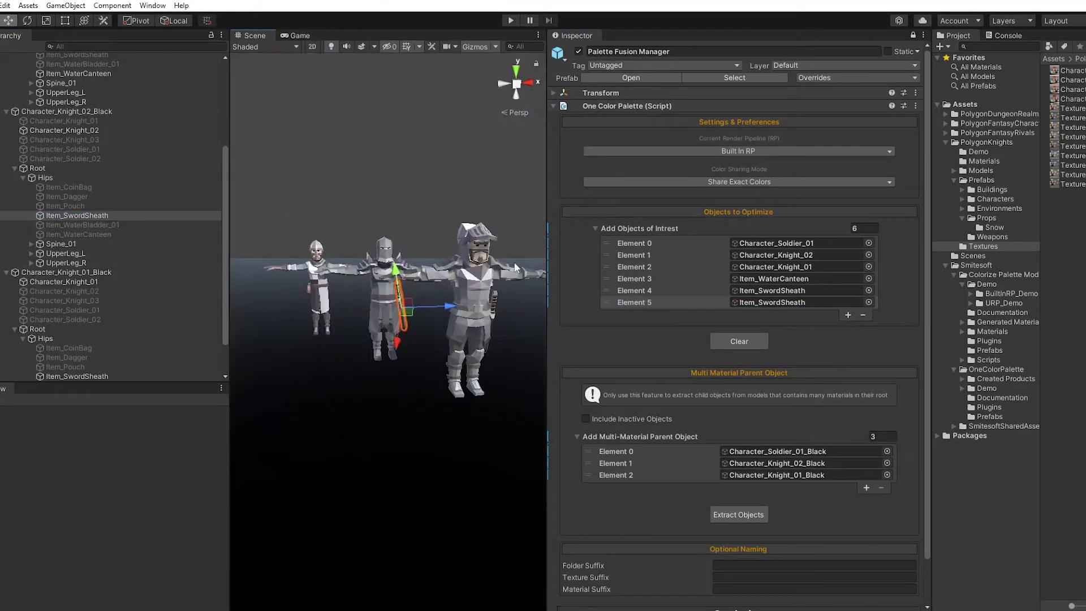
{"action": "left_click", "coordinate": [772, 302]}
{"action": "double_click", "coordinate": [153, 330]}
{"action": "scroll", "coordinate": [476, 301], "scroll_direction": "down", "scroll_amount": 5}
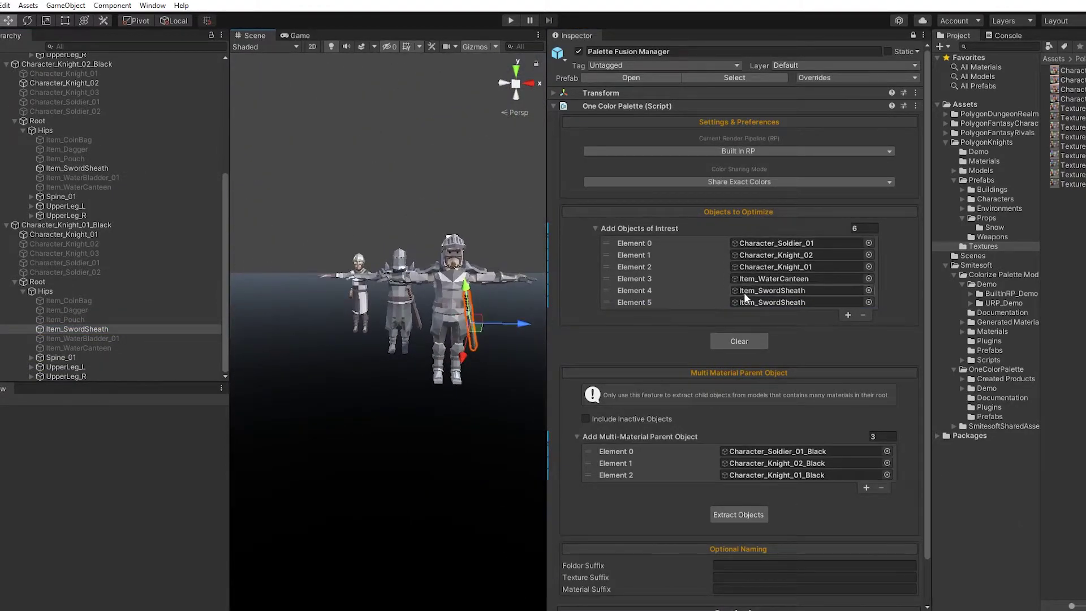
{"action": "scroll", "coordinate": [128, 221], "scroll_direction": "up", "scroll_amount": 7}
Step: Collapse the Root bone and all three character hierarchies to their top level
{"action": "left_click", "coordinate": [14, 151]}
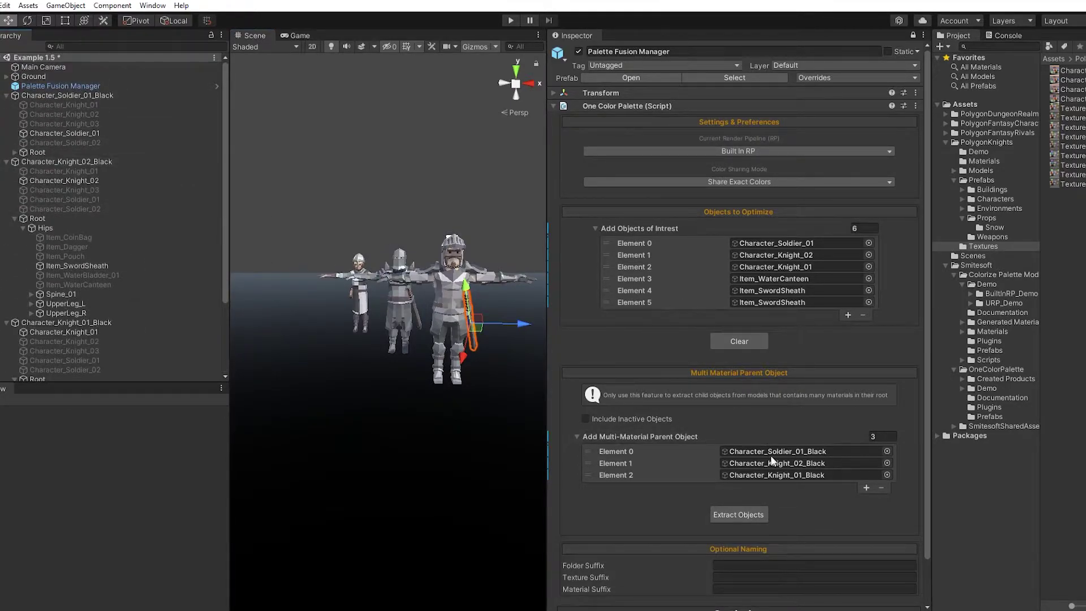
{"action": "left_click", "coordinate": [5, 162]}
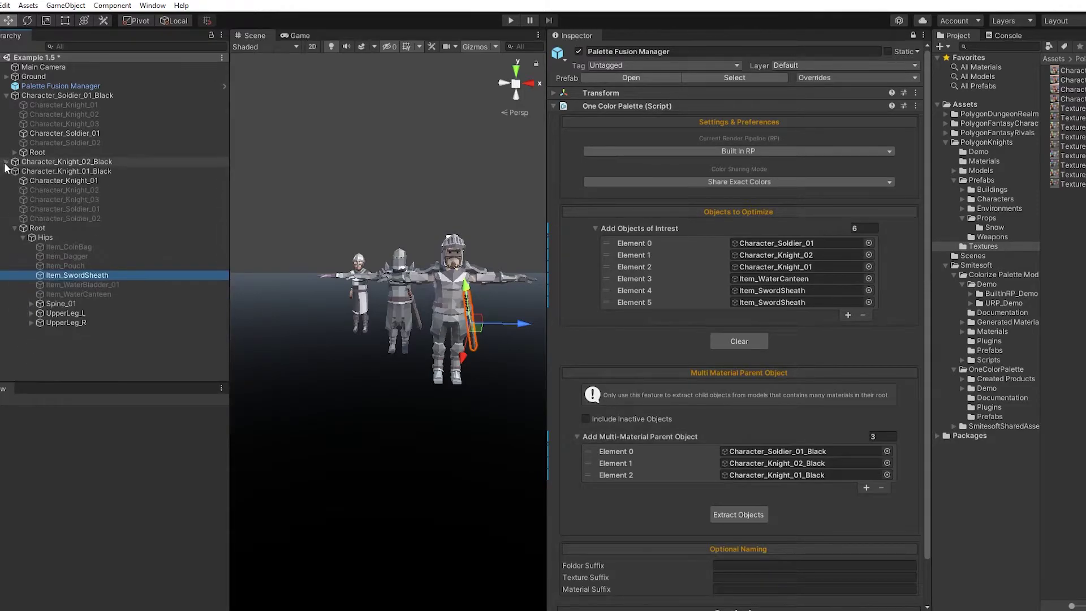
{"action": "left_click", "coordinate": [6, 170]}
{"action": "left_click", "coordinate": [6, 95]}
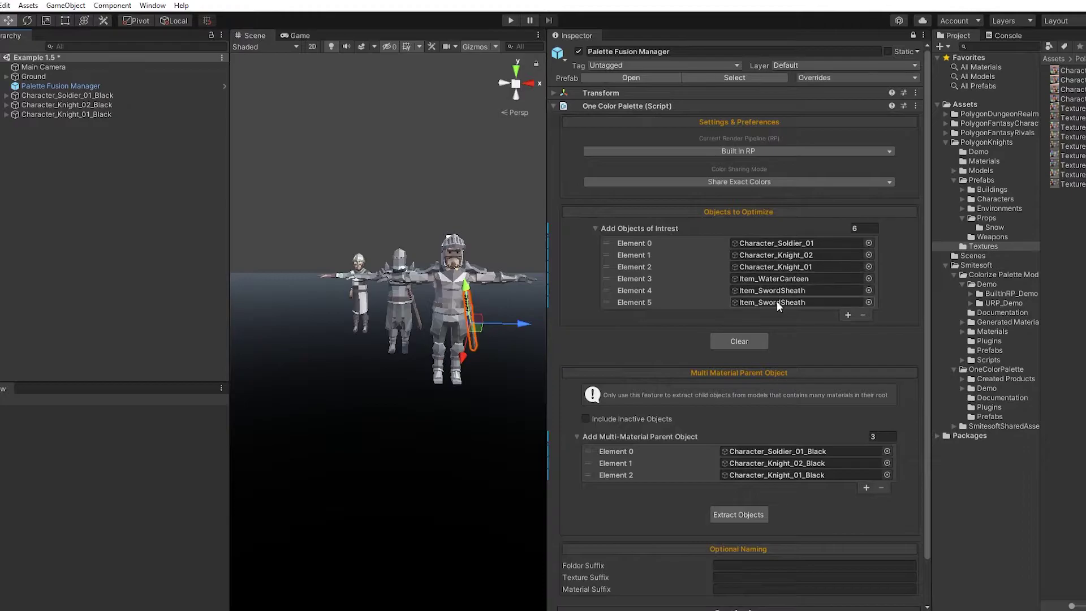
Step: Leave folder and material suffixes empty, keep Share Exact Colors, and run Optimize
{"action": "scroll", "coordinate": [794, 331], "scroll_direction": "down", "scroll_amount": 2}
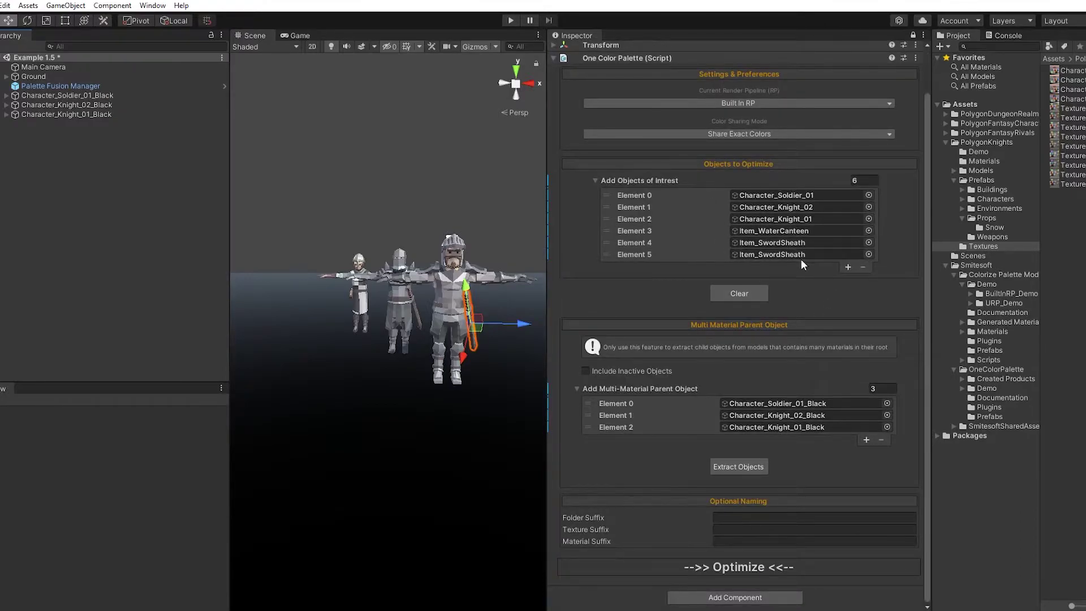
{"action": "scroll", "coordinate": [802, 264], "scroll_direction": "up", "scroll_amount": 2}
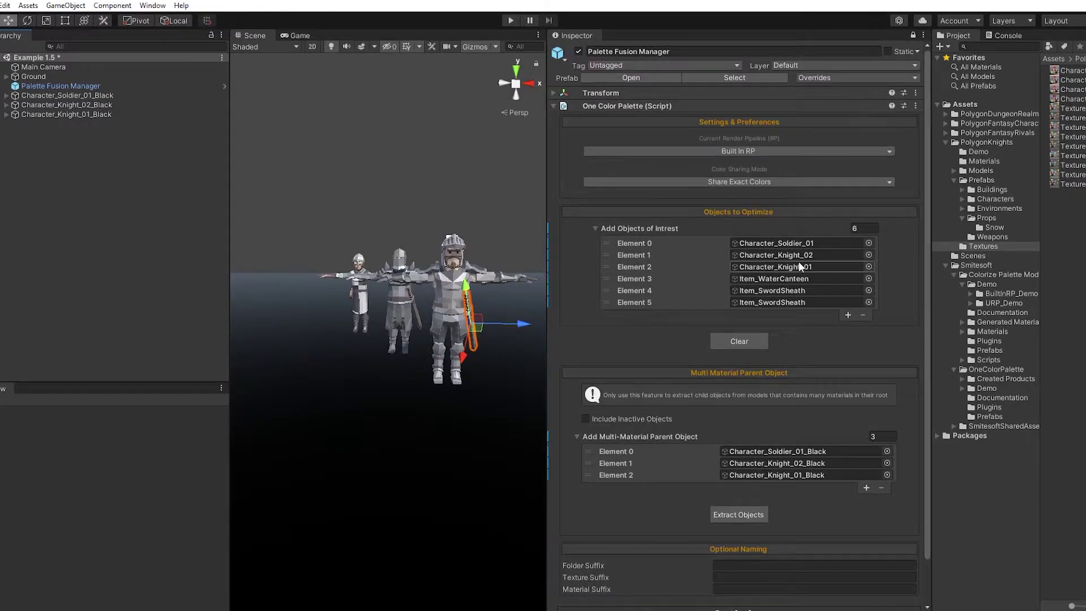
{"action": "scroll", "coordinate": [801, 266], "scroll_direction": "down", "scroll_amount": 2}
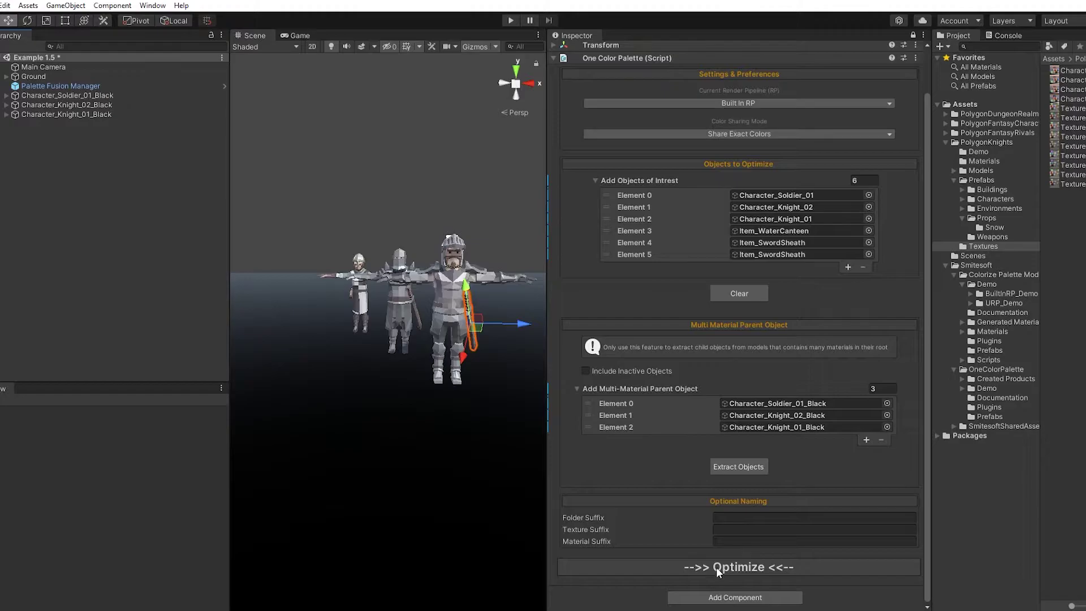
{"action": "left_click", "coordinate": [722, 518]}
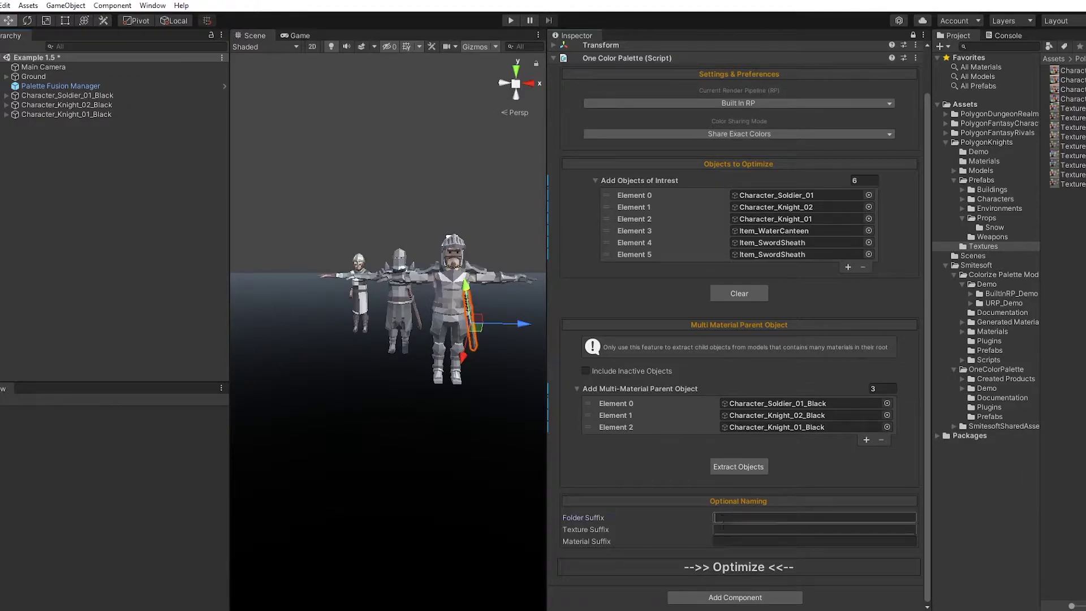
{"action": "left_click", "coordinate": [726, 541]}
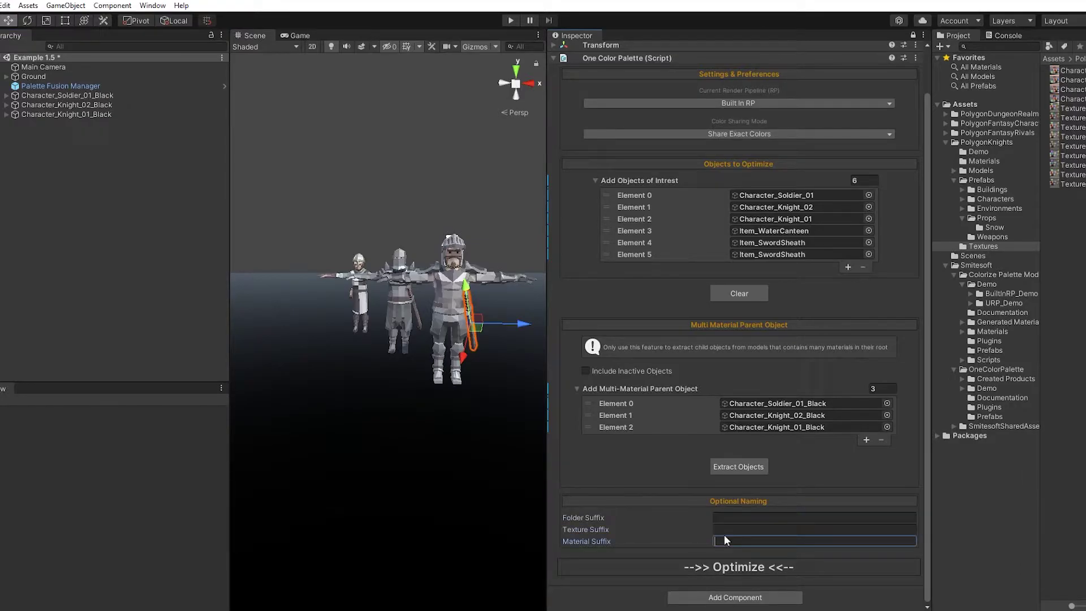
{"action": "scroll", "coordinate": [788, 519], "scroll_direction": "up", "scroll_amount": 2}
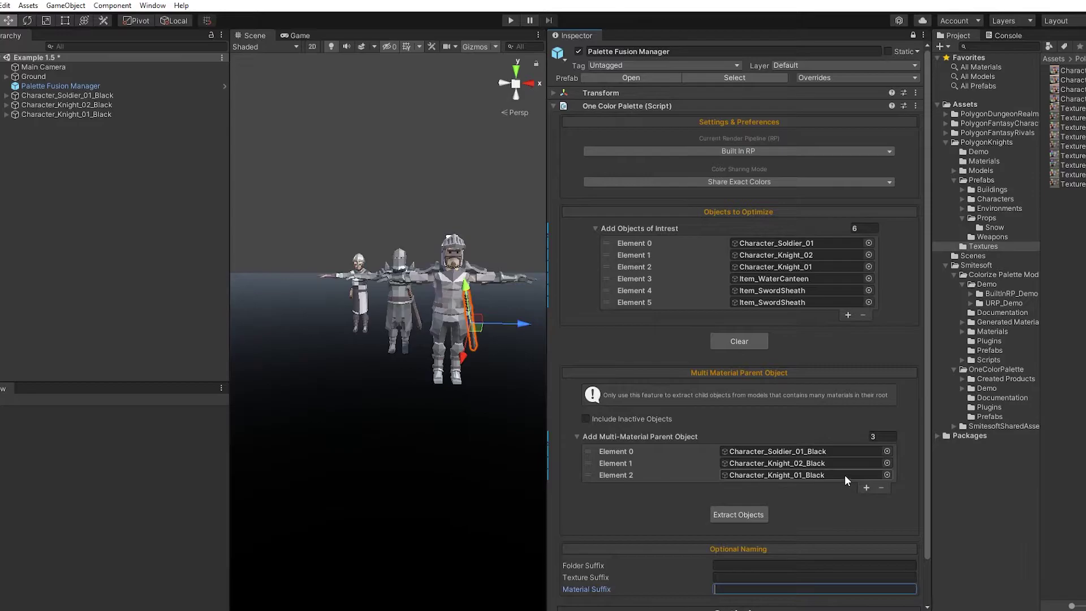
{"action": "left_click", "coordinate": [702, 181]}
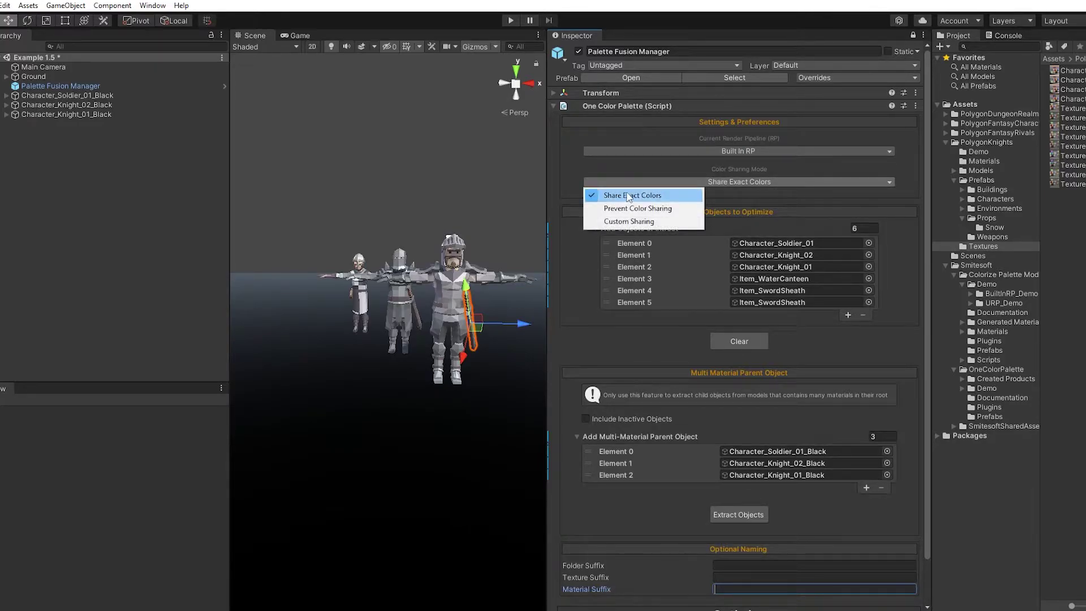
{"action": "left_click", "coordinate": [723, 194]}
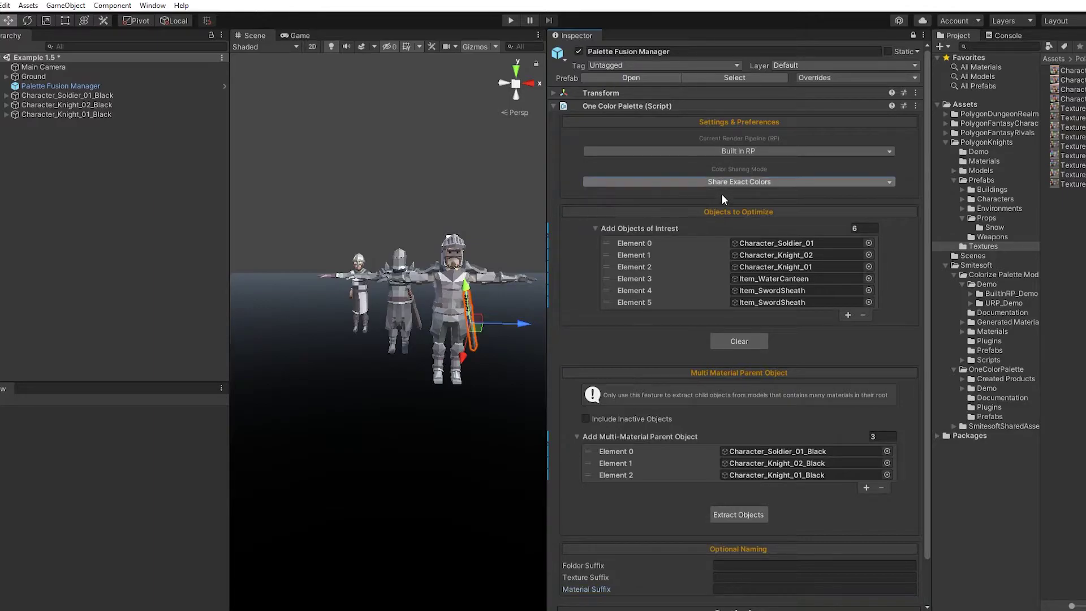
{"action": "scroll", "coordinate": [755, 236], "scroll_direction": "down", "scroll_amount": 2}
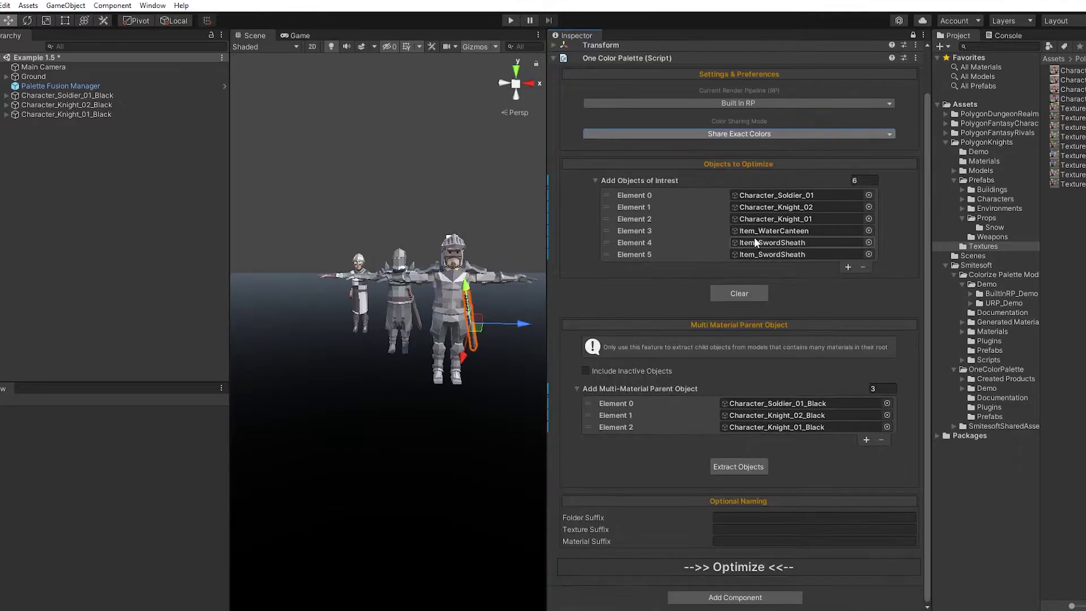
{"action": "left_click", "coordinate": [748, 563]}
Step: Verify the soldier's albedo is the new 32×32 OCP_Texture_ and view it in Photos
{"action": "left_click", "coordinate": [6, 95]}
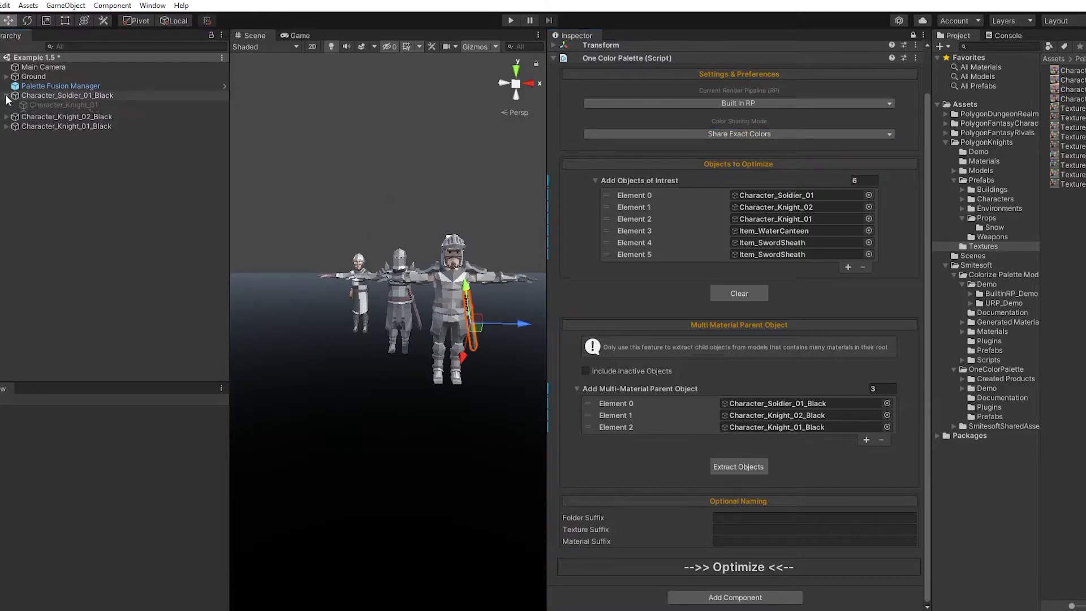
{"action": "left_click", "coordinate": [58, 132]}
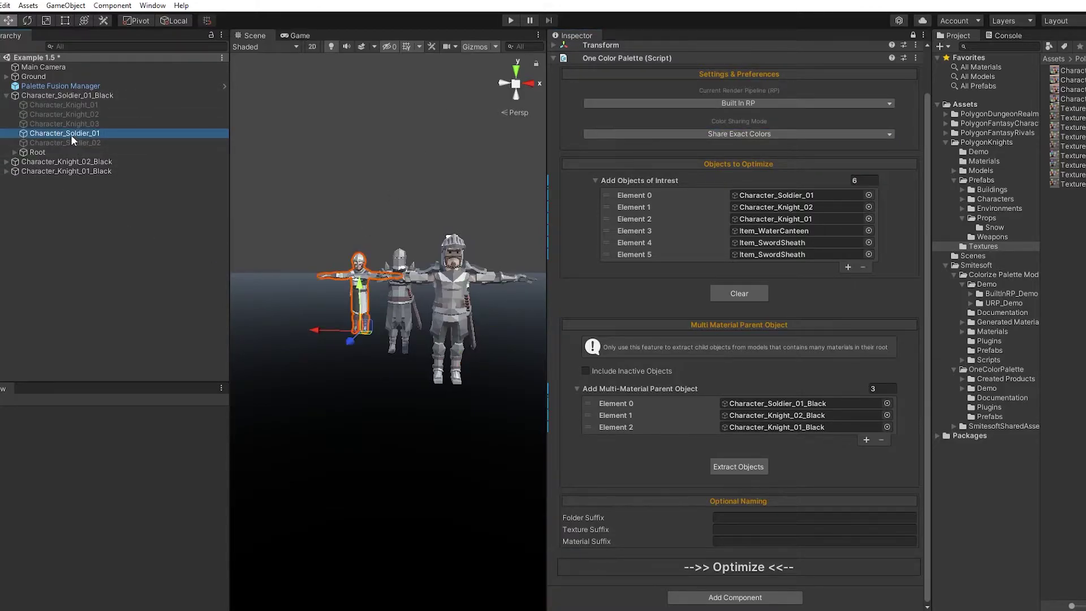
{"action": "left_click", "coordinate": [913, 35]}
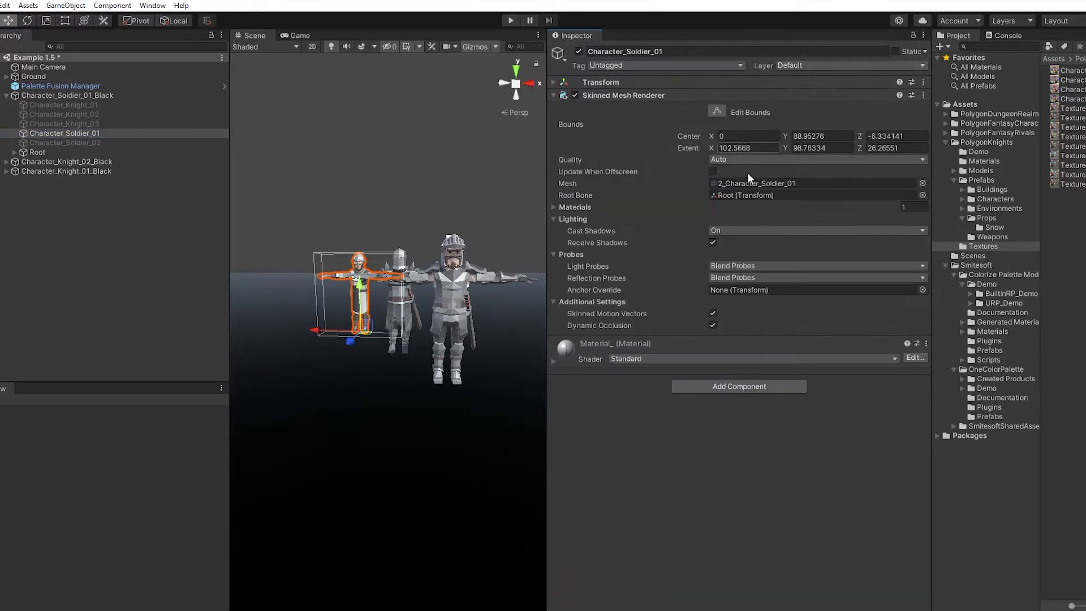
{"action": "left_click", "coordinate": [553, 360]}
{"action": "scroll", "coordinate": [605, 262], "scroll_direction": "down", "scroll_amount": 3}
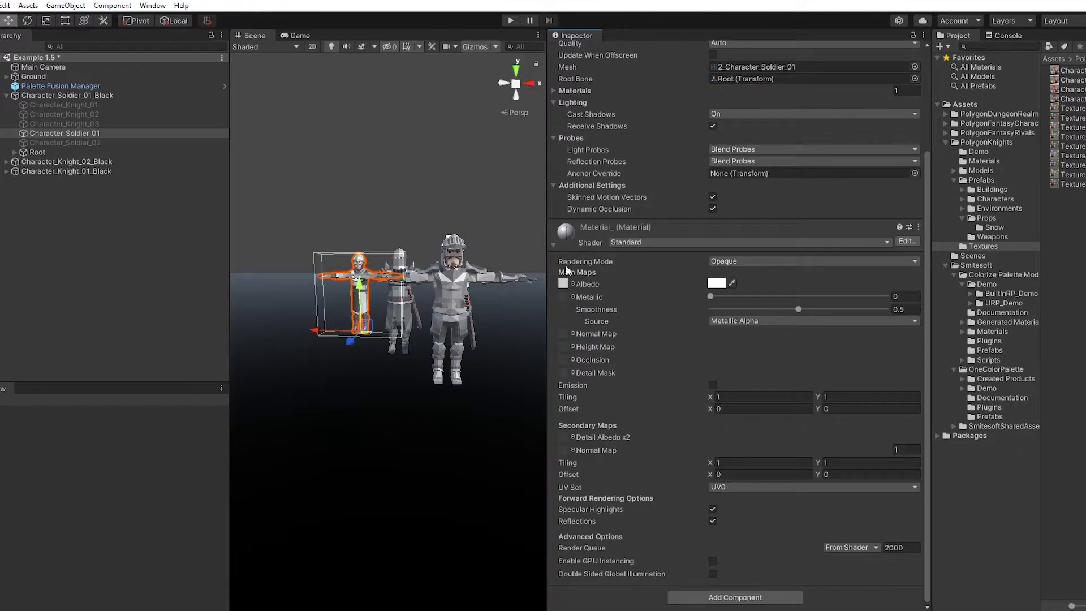
{"action": "left_click", "coordinate": [562, 283]}
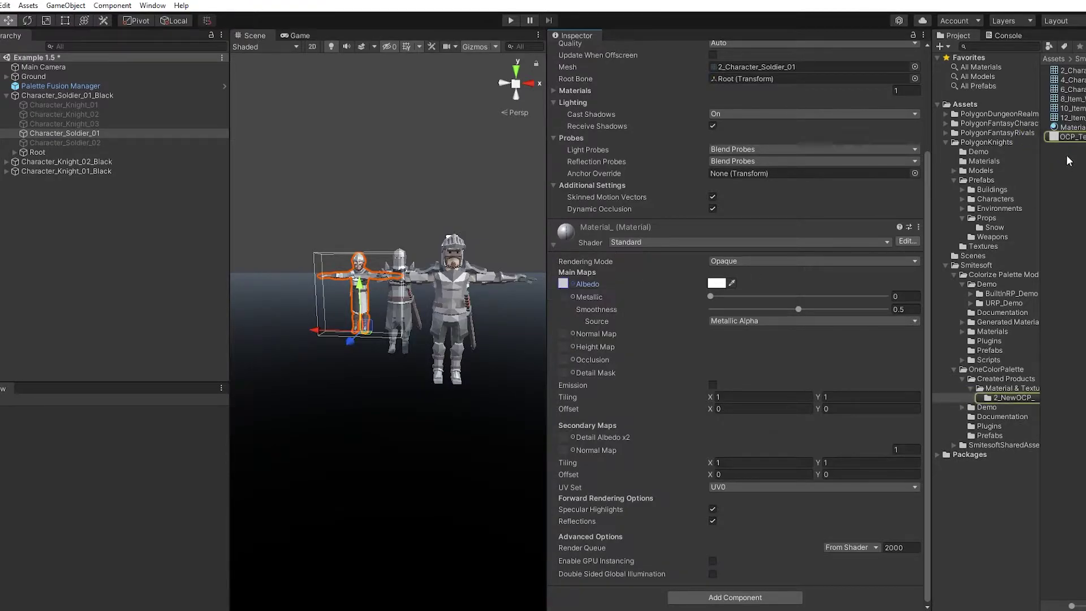
{"action": "left_click", "coordinate": [1069, 137]}
{"action": "double_click", "coordinate": [1069, 137]}
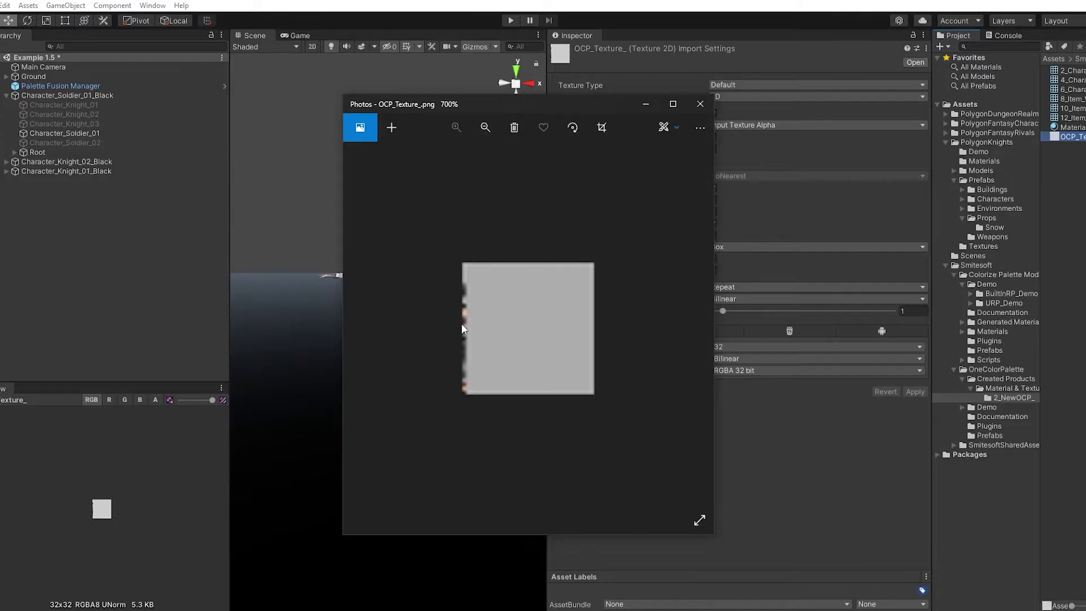
{"action": "left_click", "coordinate": [700, 105]}
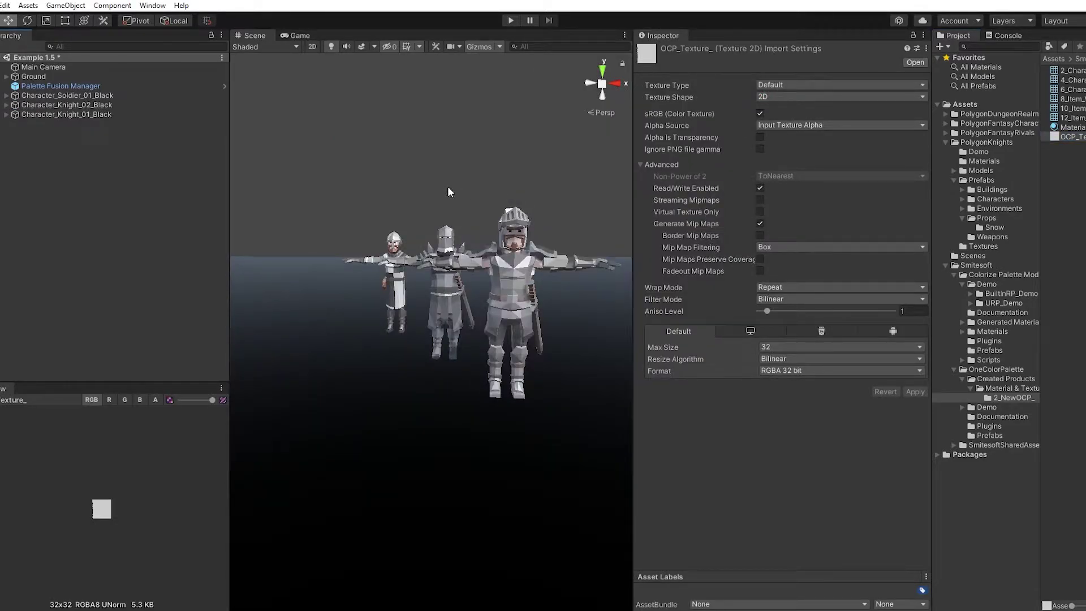
Step: Check that Character_Knight_02's material albedo points to OCP_Texture_
{"action": "left_click", "coordinate": [25, 108]}
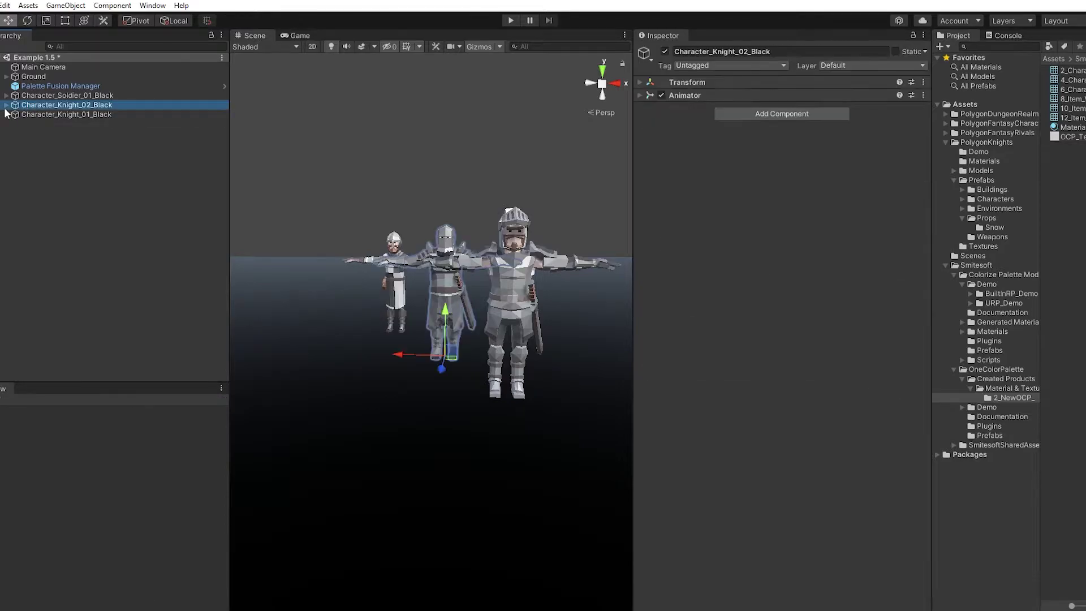
{"action": "left_click", "coordinate": [6, 105]}
{"action": "left_click", "coordinate": [65, 125]}
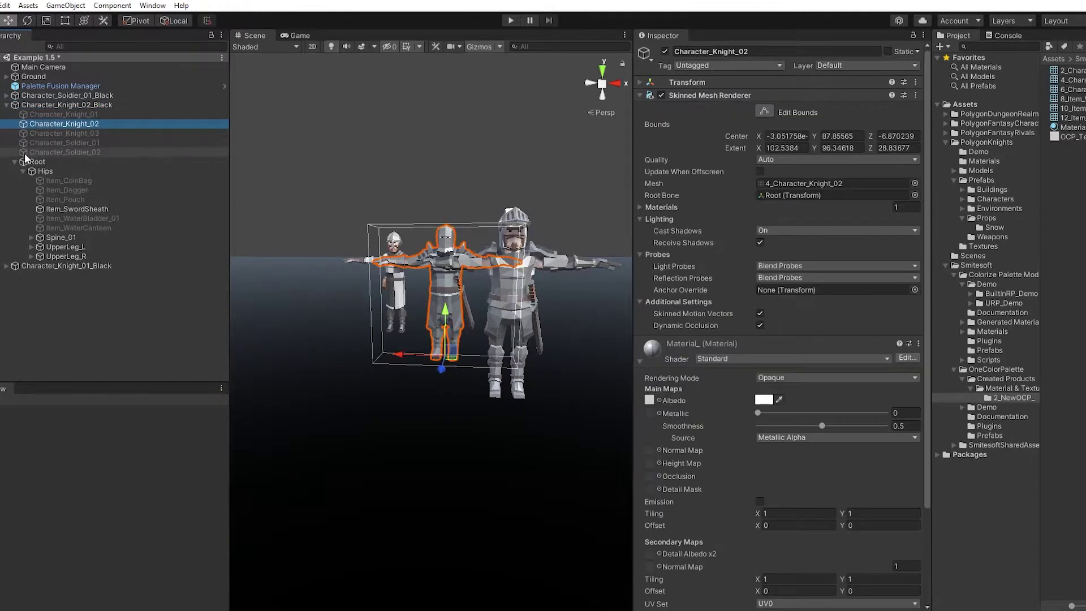
{"action": "left_click", "coordinate": [15, 161]}
{"action": "scroll", "coordinate": [765, 302], "scroll_direction": "down", "scroll_amount": 5}
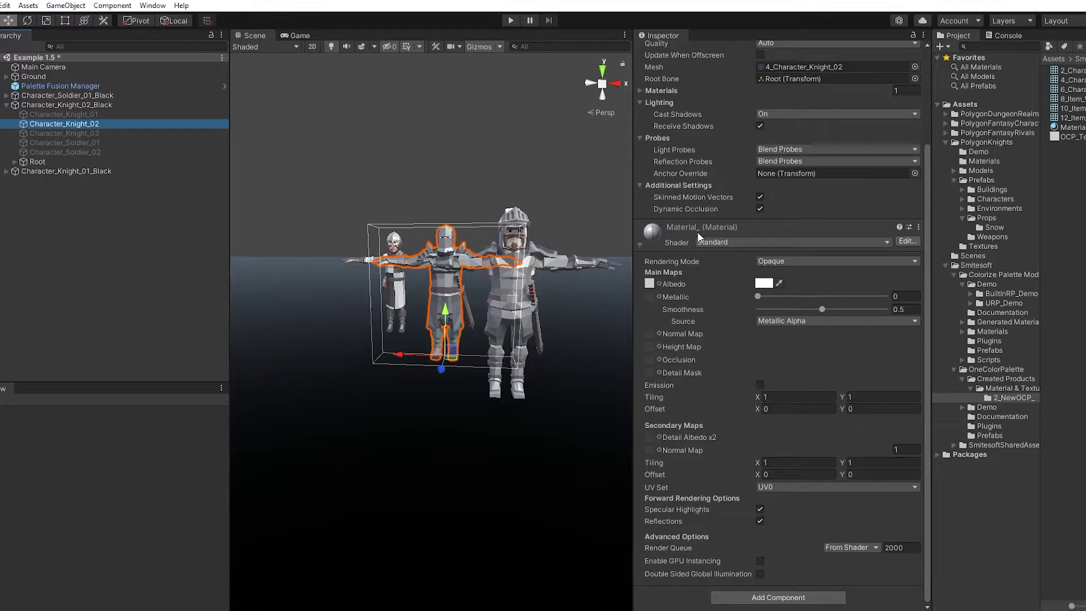
{"action": "left_click", "coordinate": [649, 284]}
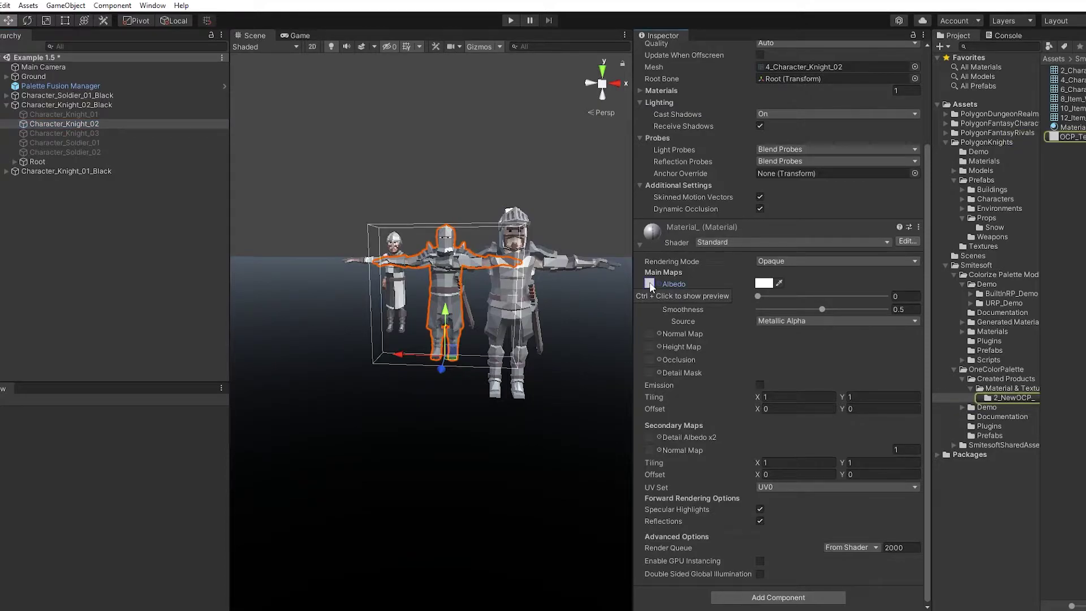
Step: Check Item_SwordSheath shares OCP_Texture_ and show that texture's import settings
{"action": "left_click", "coordinate": [42, 86]}
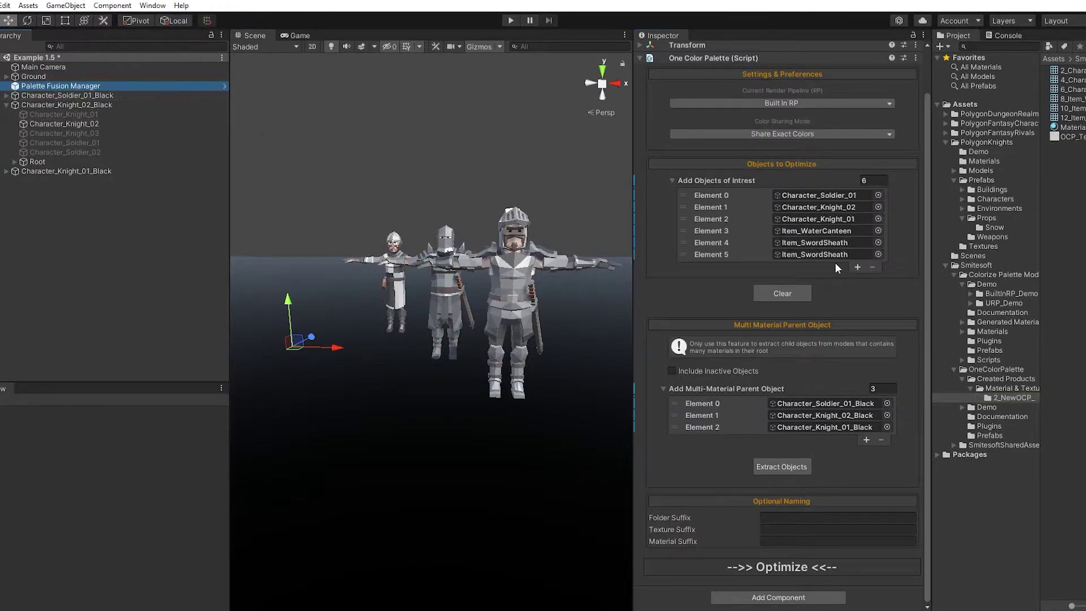
{"action": "left_click", "coordinate": [811, 242]}
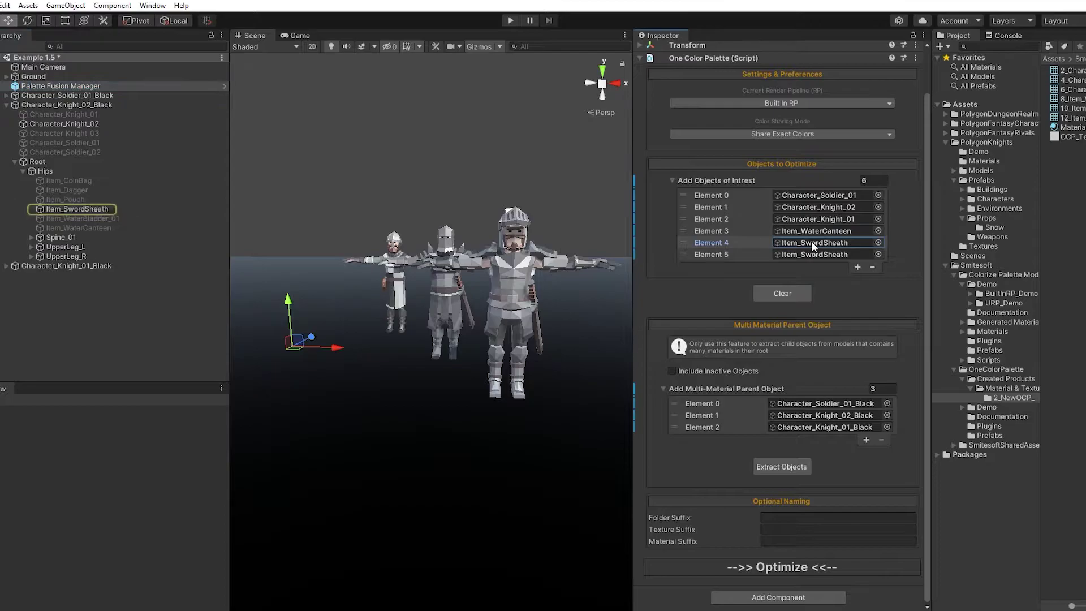
{"action": "left_click", "coordinate": [99, 209]}
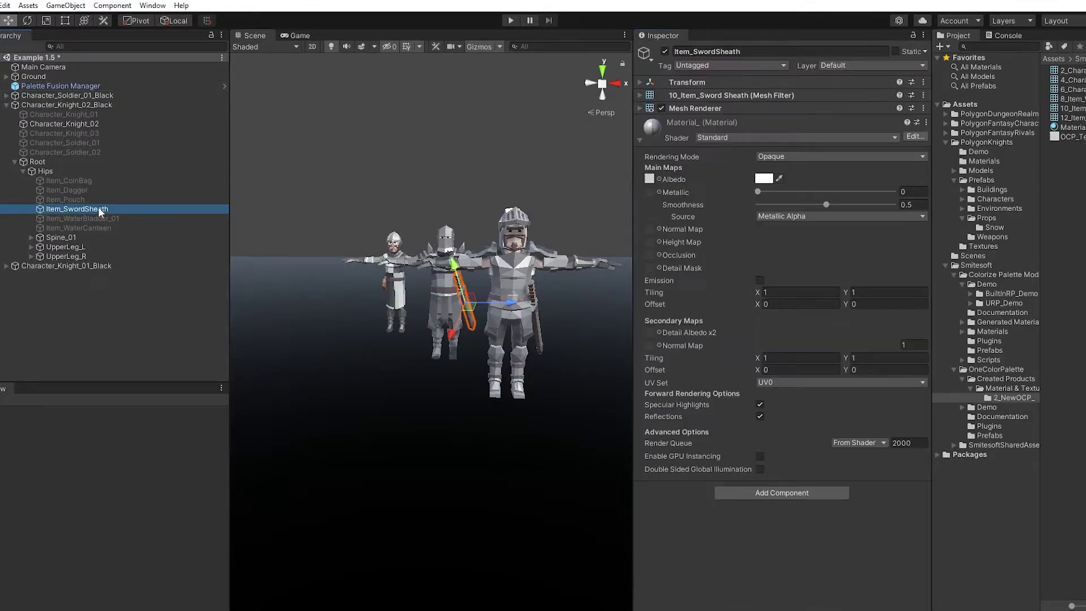
{"action": "left_click", "coordinate": [649, 178]}
{"action": "left_click", "coordinate": [1069, 139]}
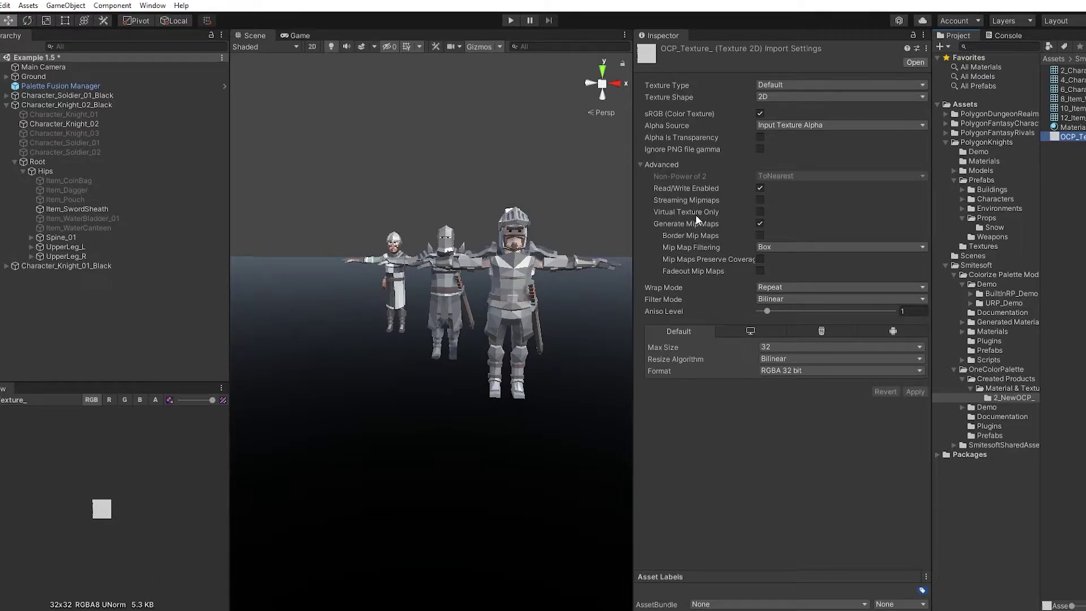
Step: Reveal the OCP_Texture_ palette file in Explorer and move that window aside
{"action": "right_click", "coordinate": [1056, 140]}
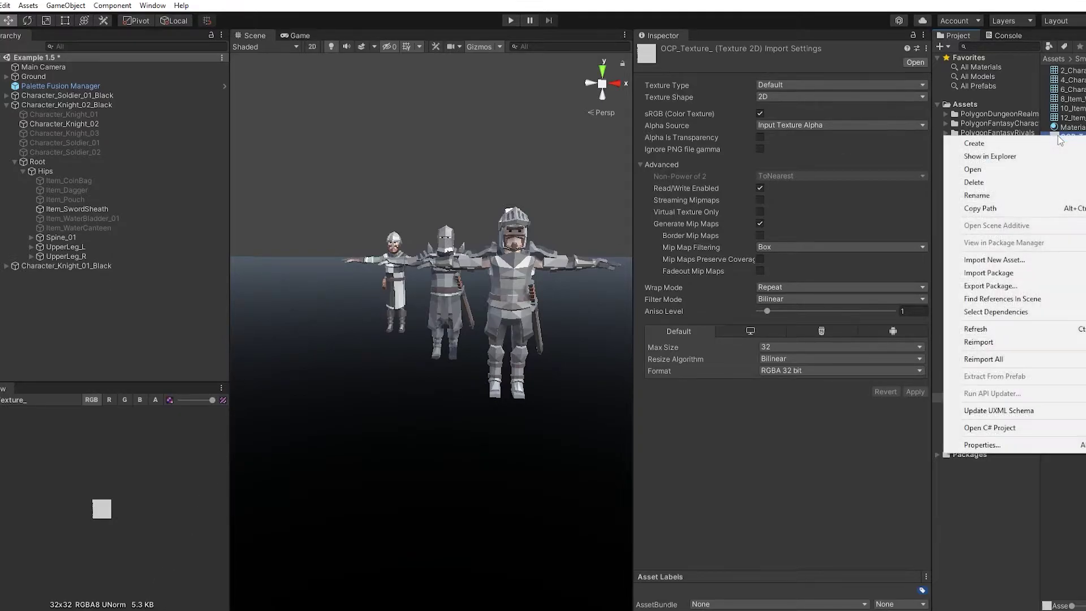
{"action": "left_click", "coordinate": [994, 162]}
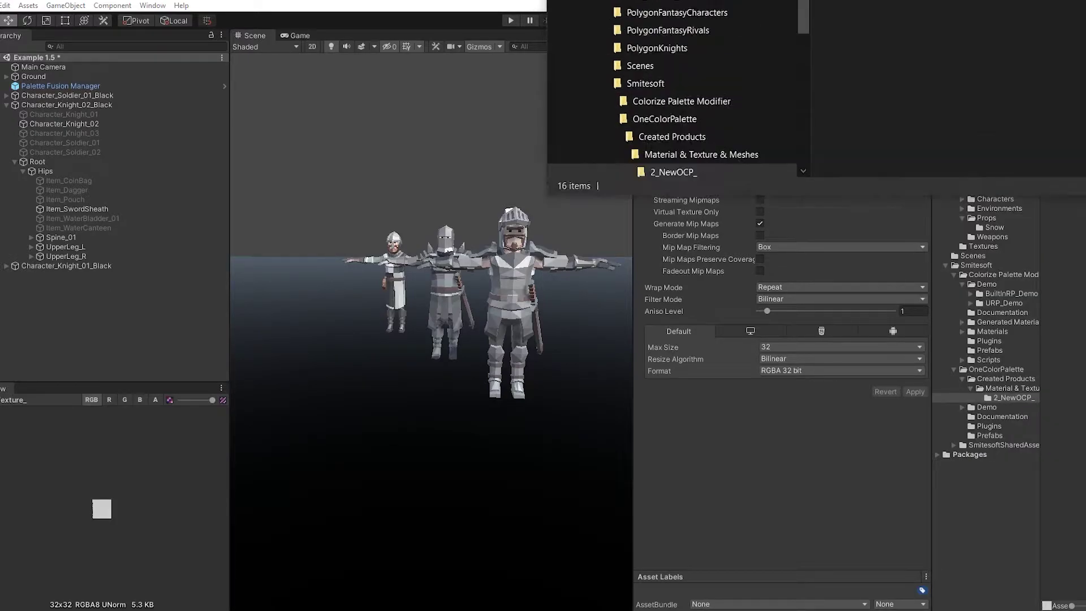
{"action": "left_click_drag", "start_coordinate": [919, 6], "coordinate": [436, 49]}
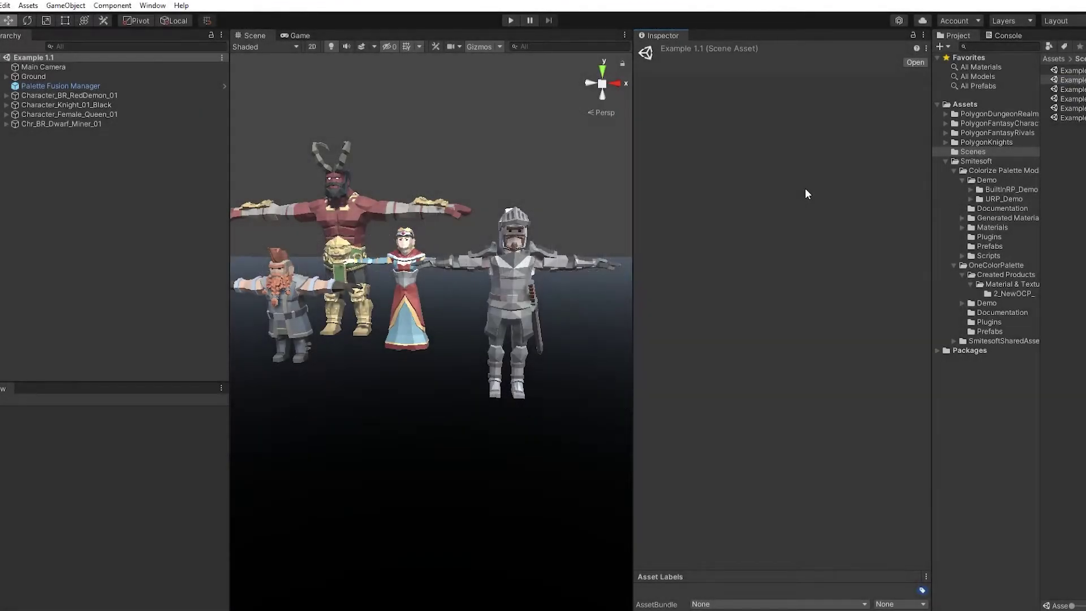
Step: Show the Palette Fusion Manager settings, widen the Scene view and tilt it onto the characters
{"action": "left_click", "coordinate": [62, 87]}
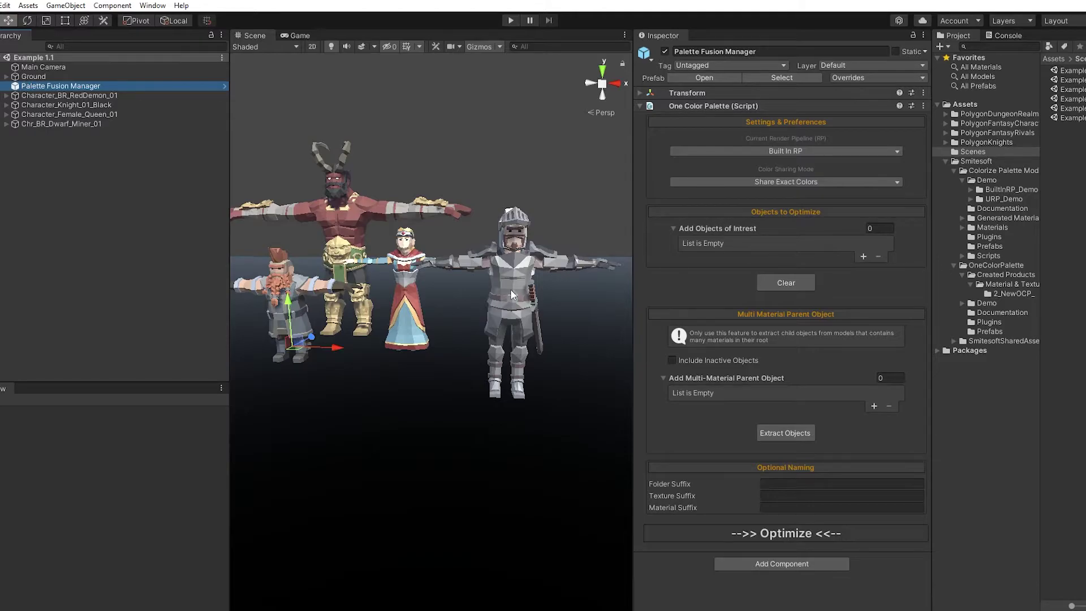
{"action": "left_click_drag", "start_coordinate": [228, 198], "coordinate": [164, 193]}
{"action": "left_click_drag", "start_coordinate": [632, 249], "coordinate": [739, 235]}
{"action": "right_click_drag", "start_coordinate": [663, 154], "coordinate": [666, 169]}
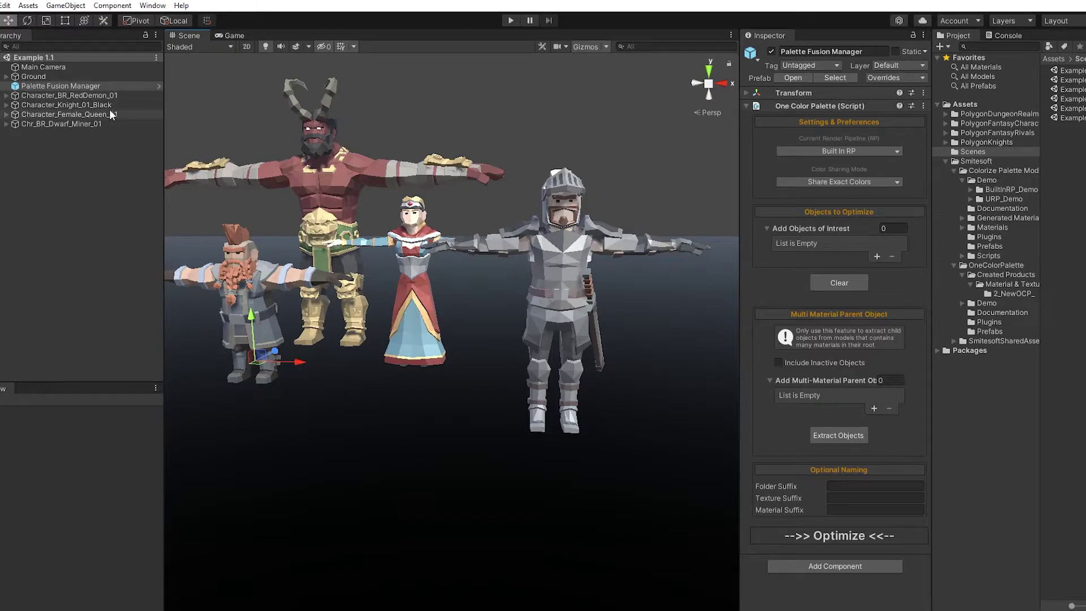
{"action": "left_click", "coordinate": [104, 87]}
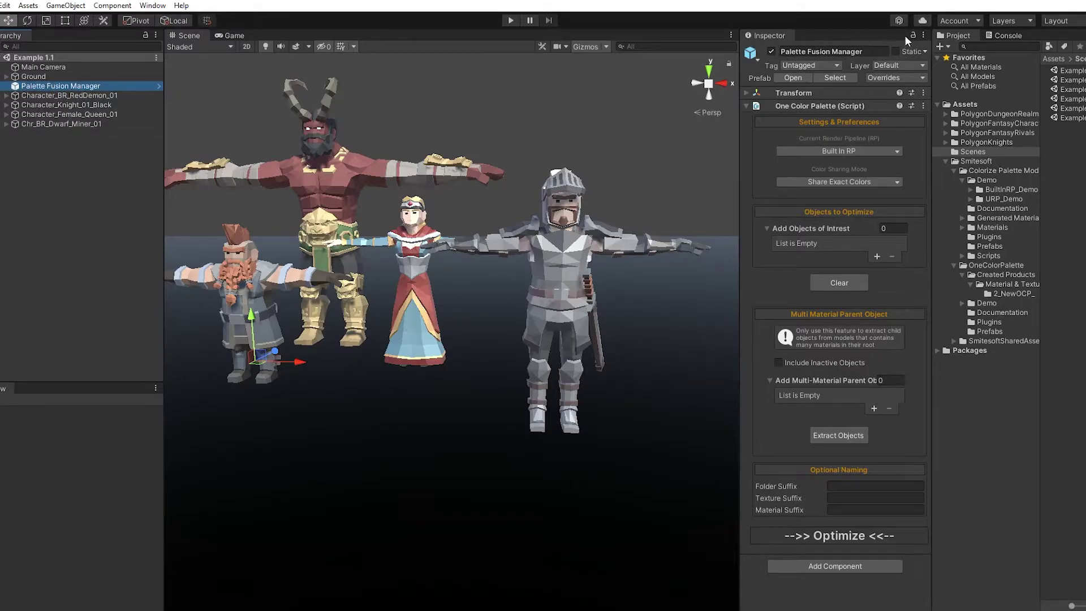
Step: Add the four characters, from Character_BR_RedDemon_01 down, as parents and extract their seven meshes
{"action": "left_click", "coordinate": [40, 96]}
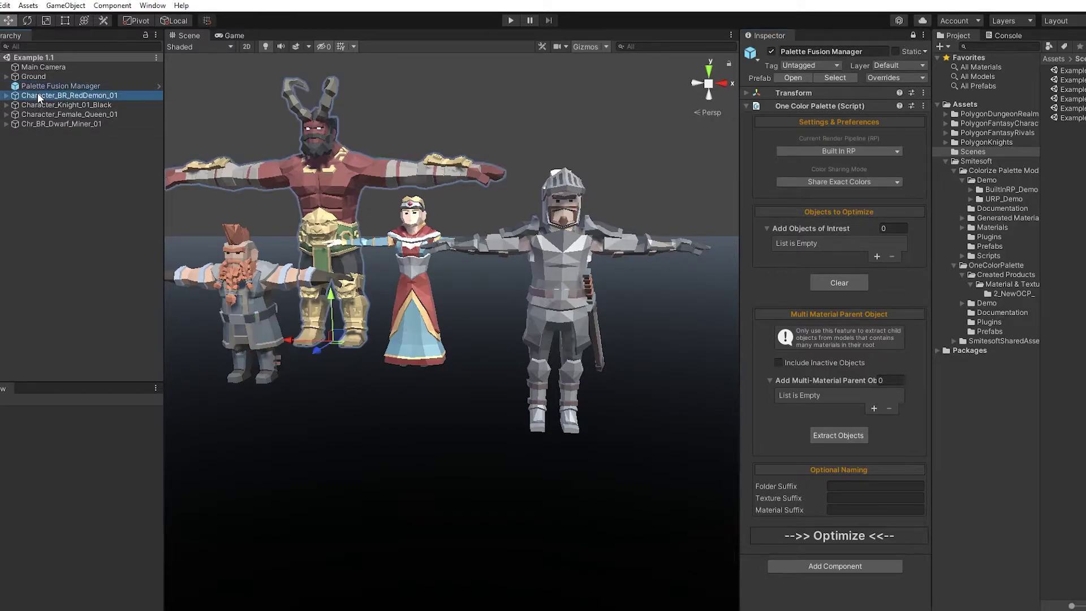
{"action": "left_click", "coordinate": [51, 124], "text": "shift"}
{"action": "left_click_drag", "start_coordinate": [41, 99], "coordinate": [802, 378]}
{"action": "left_click", "coordinate": [838, 477]}
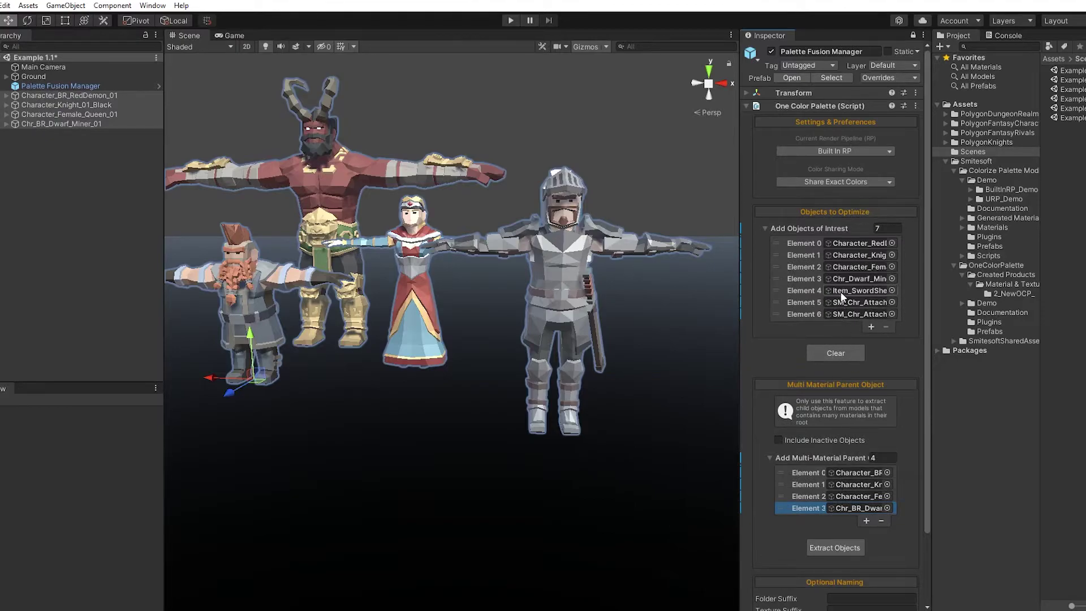
{"action": "left_click", "coordinate": [847, 243]}
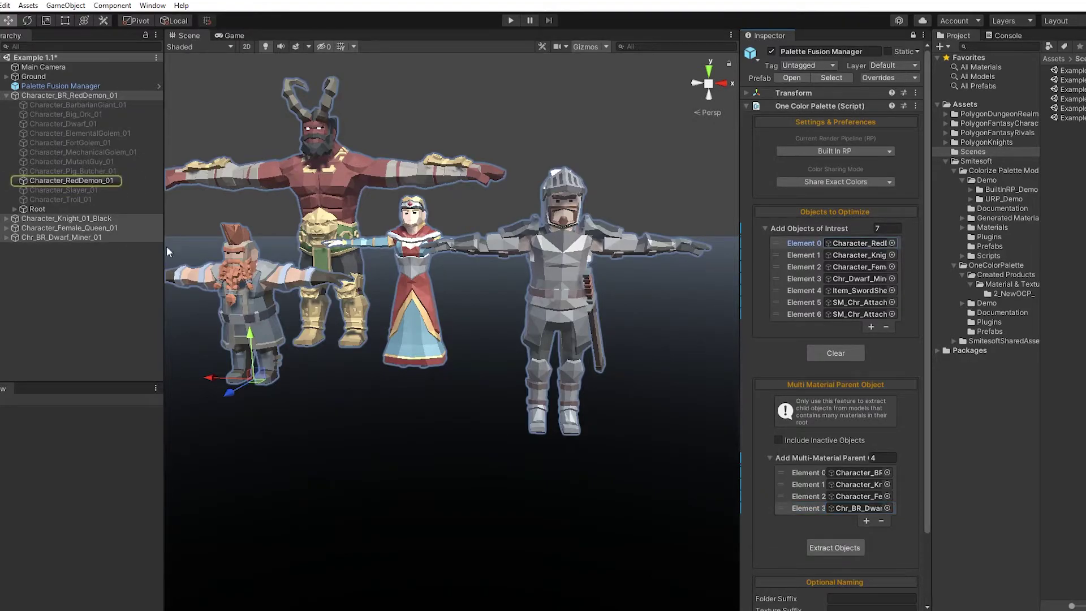
{"action": "left_click", "coordinate": [63, 181]}
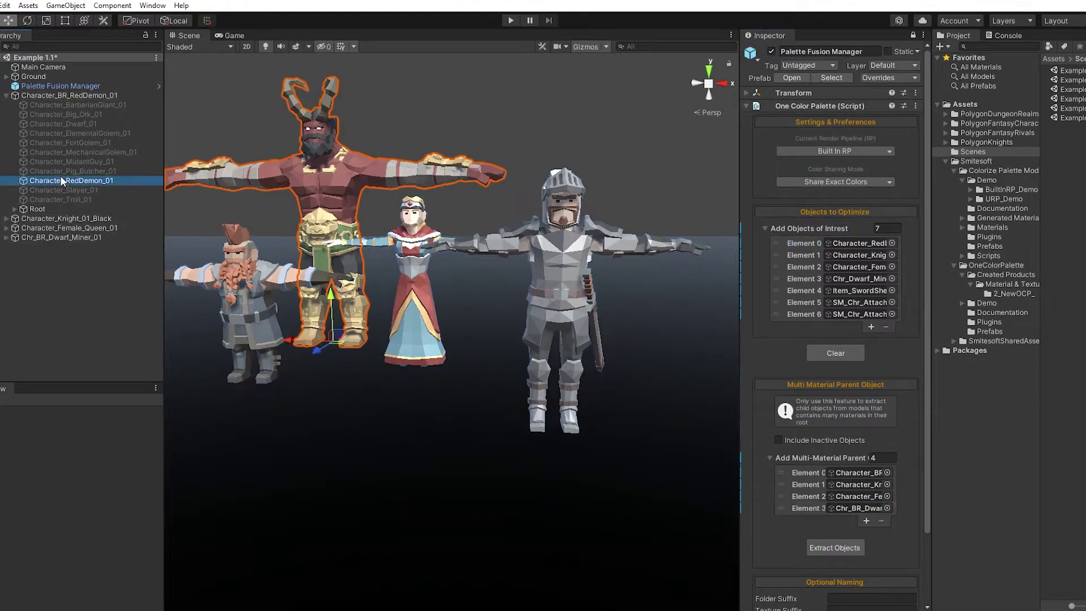
{"action": "left_click", "coordinate": [913, 35]}
{"action": "left_click_drag", "start_coordinate": [740, 233], "coordinate": [661, 233]}
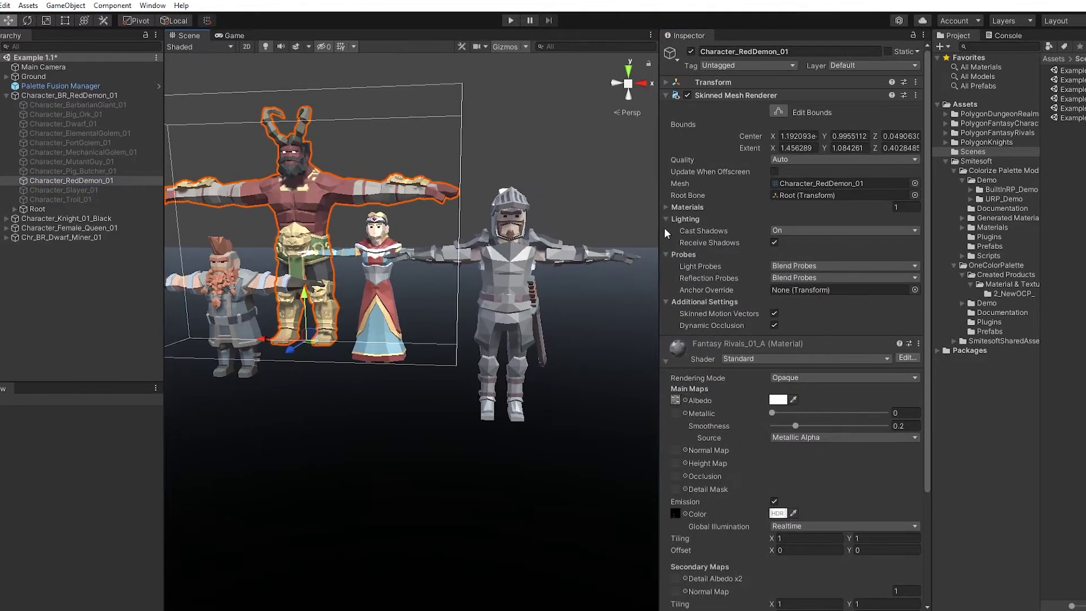
{"action": "left_click", "coordinate": [675, 400]}
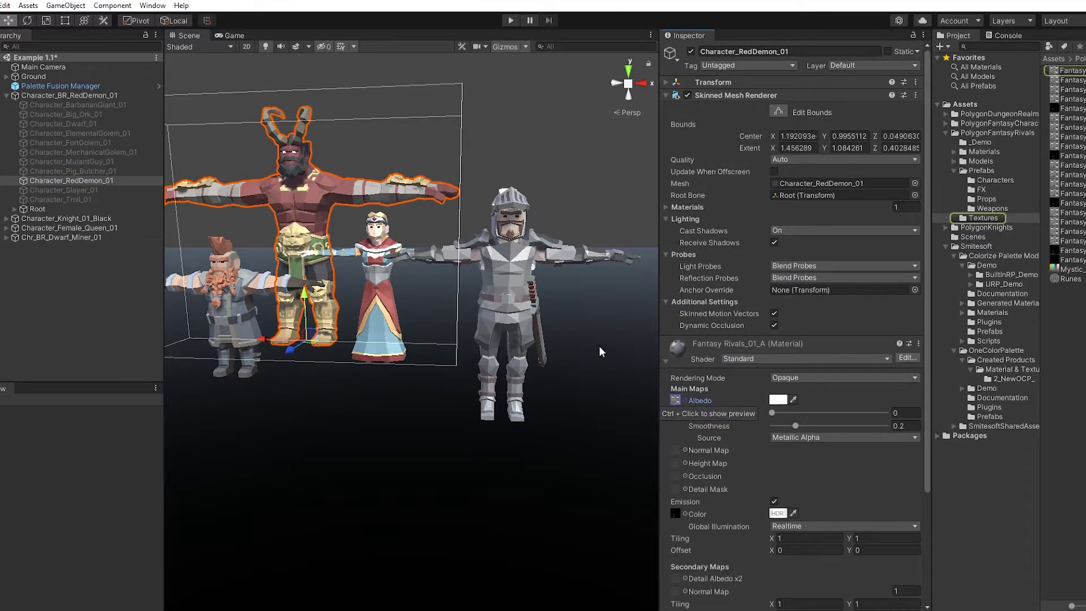
{"action": "left_click", "coordinate": [1076, 73]}
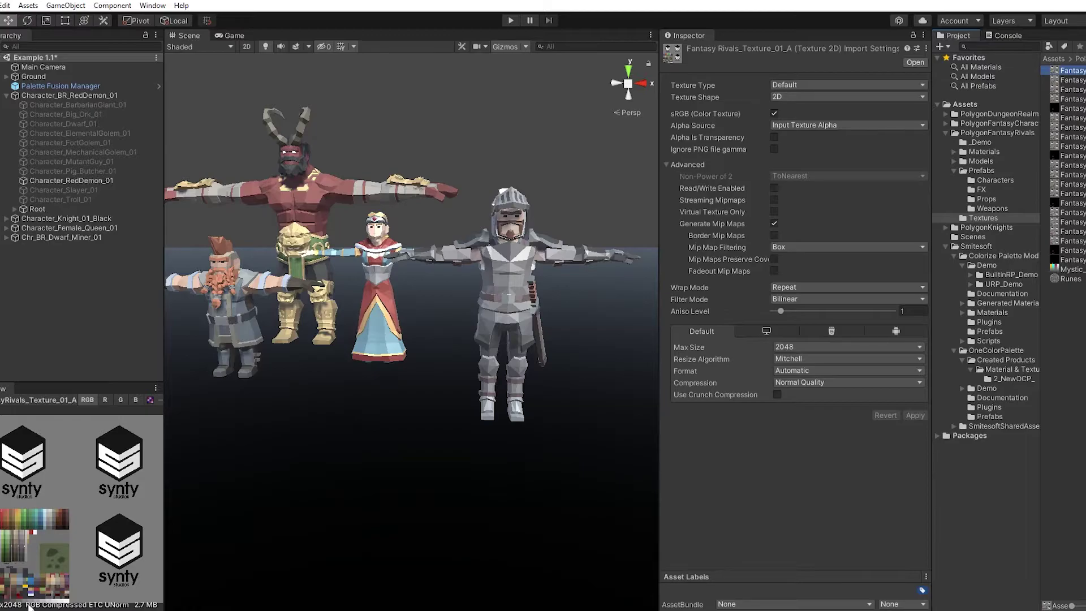
{"action": "left_click", "coordinate": [61, 86]}
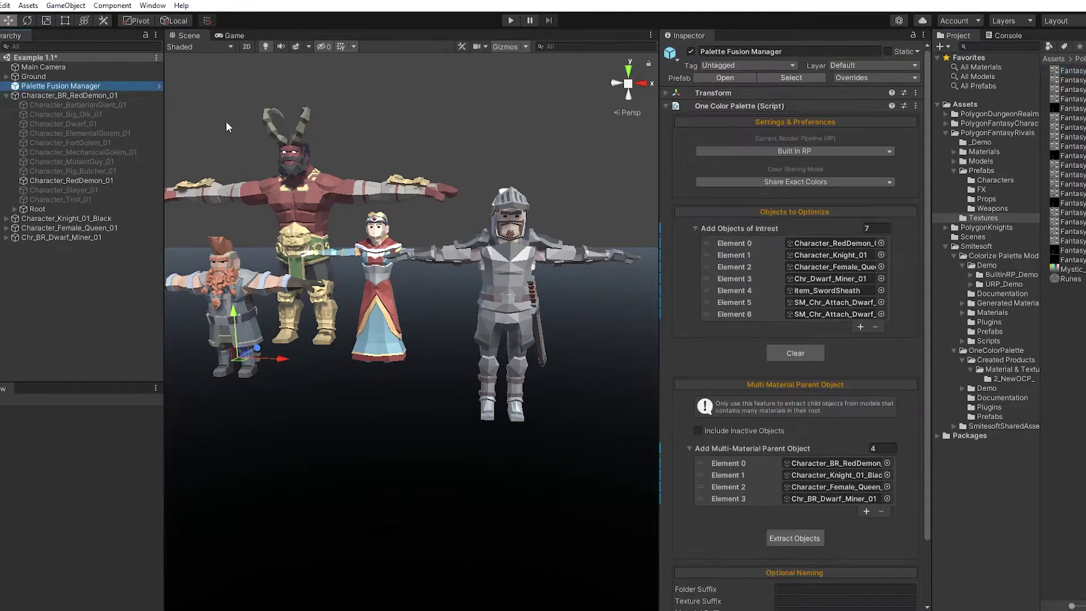
{"action": "left_click", "coordinate": [825, 255]}
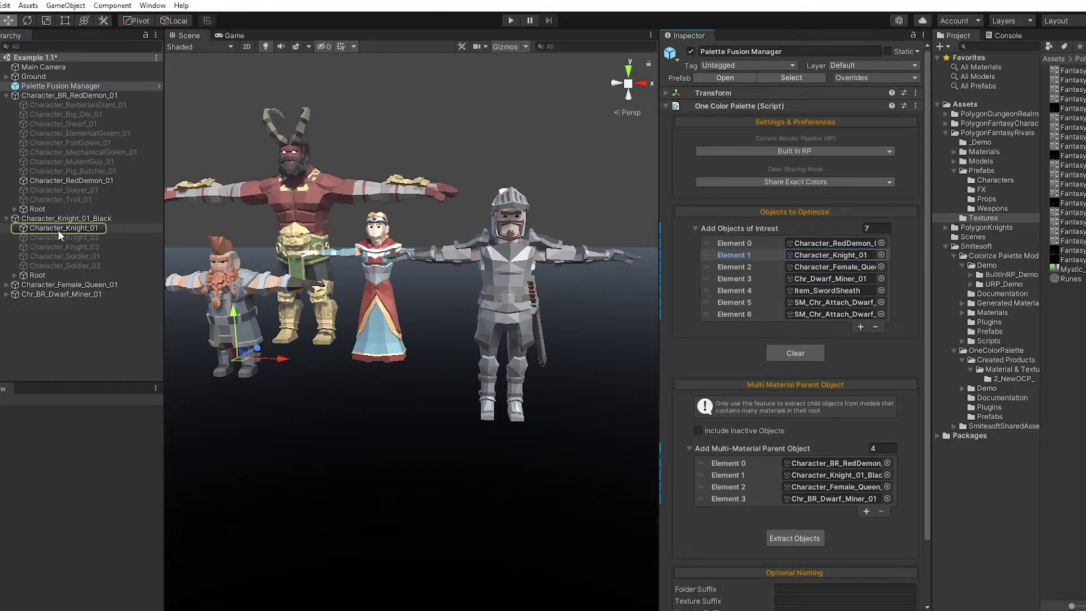
{"action": "left_click", "coordinate": [61, 228]}
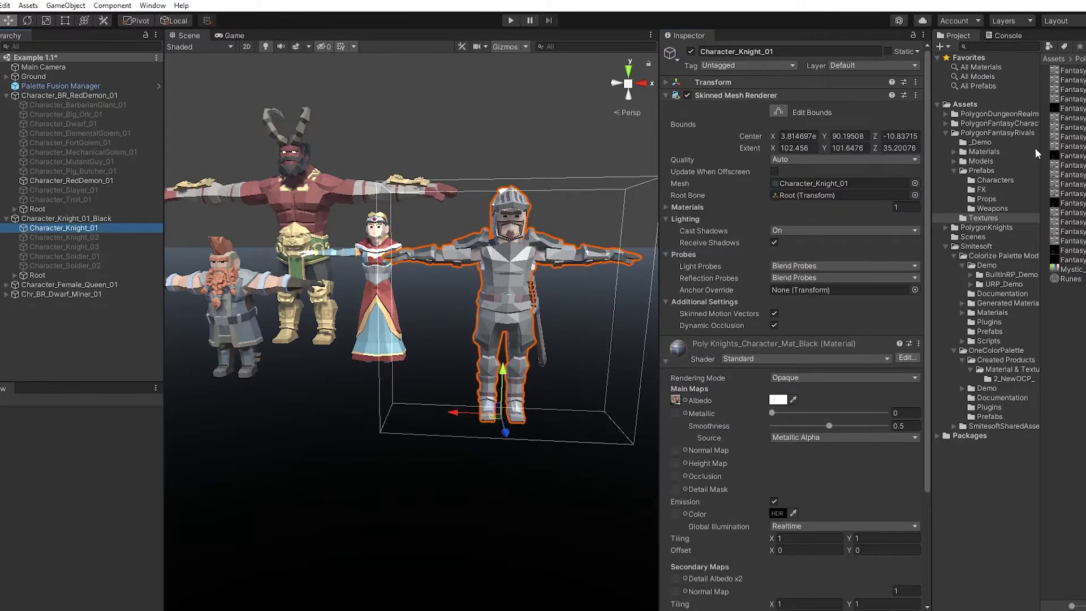
{"action": "left_click", "coordinate": [677, 399]}
{"action": "left_click", "coordinate": [1073, 70]}
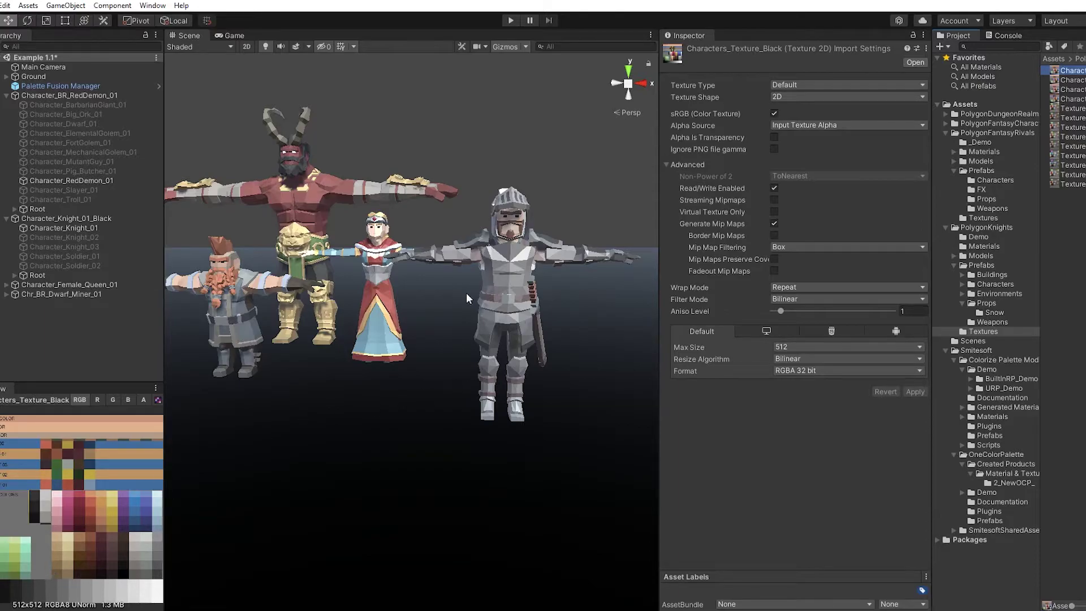
{"action": "left_click", "coordinate": [100, 88]}
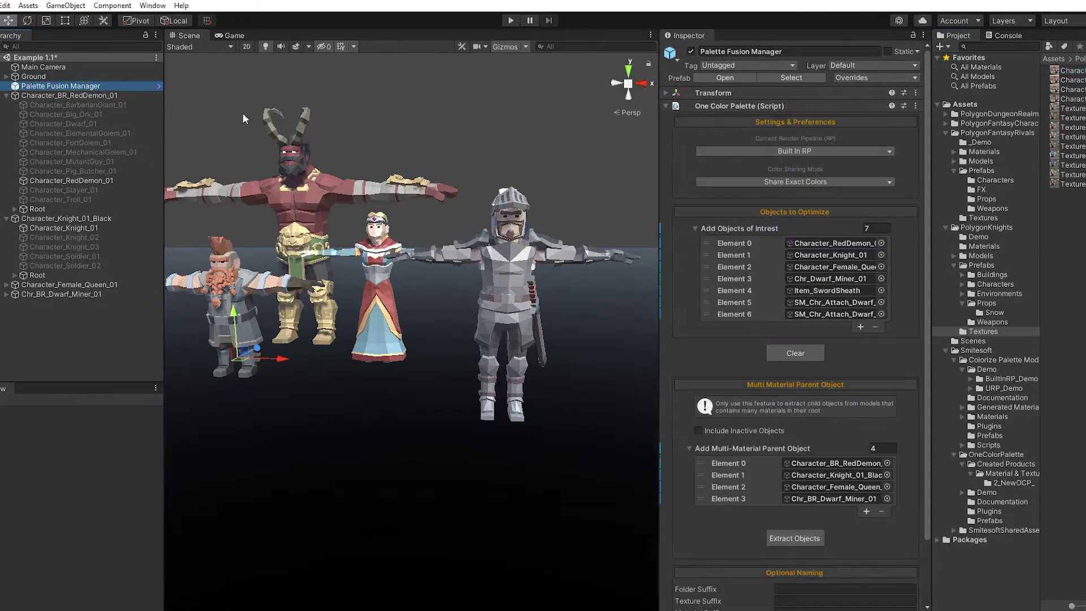
Step: Open the import settings of the queen mesh's albedo texture from the Element 2 slot
{"action": "left_click", "coordinate": [824, 266]}
{"action": "left_click", "coordinate": [83, 331]}
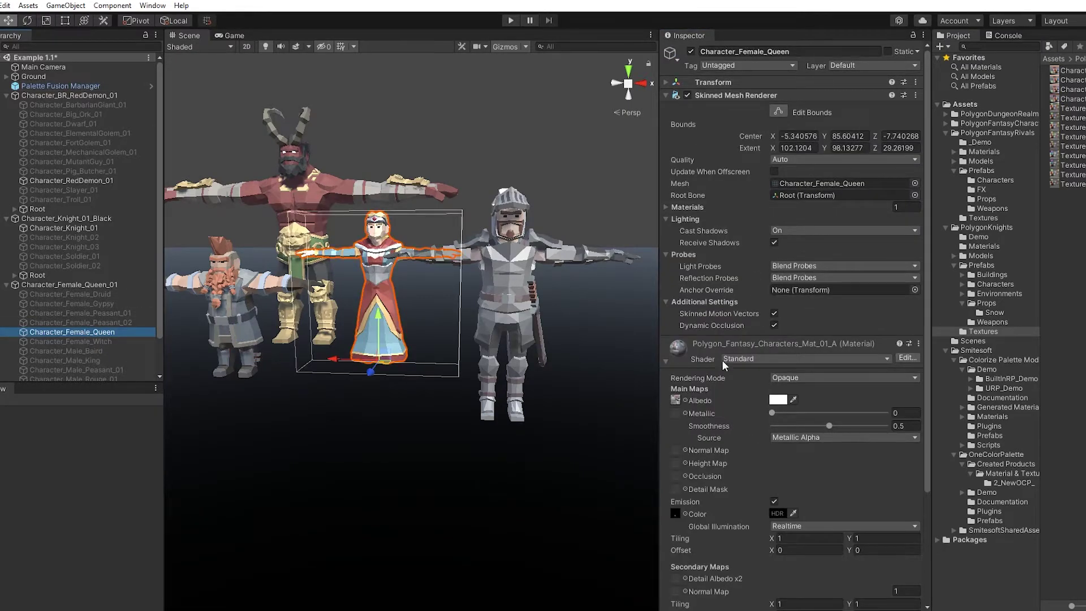
{"action": "left_click", "coordinate": [677, 399]}
{"action": "left_click", "coordinate": [1059, 72]}
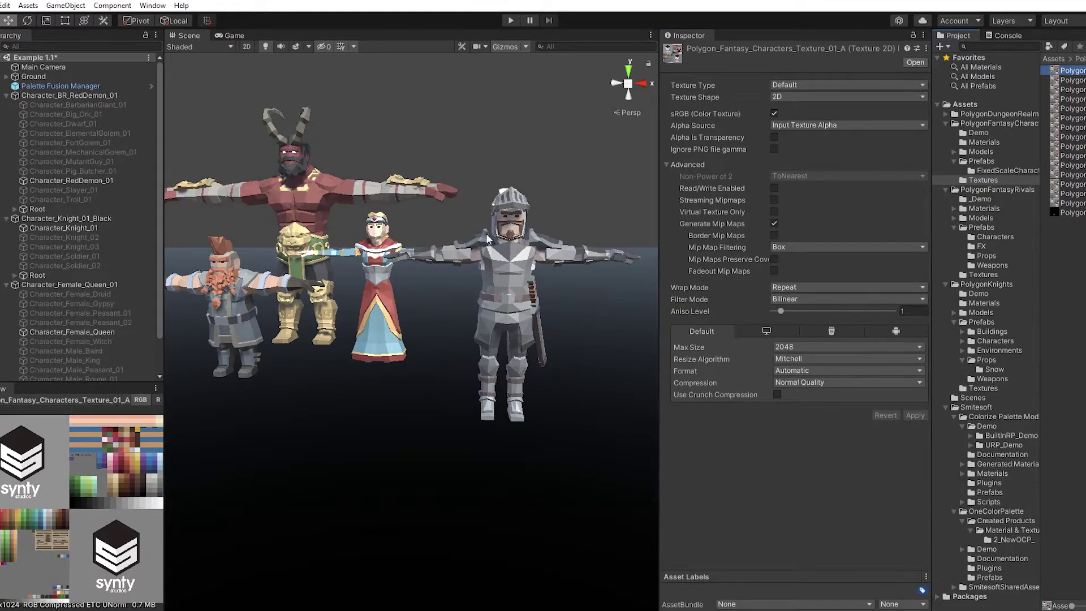
Step: Open the dwarf miner's Dungeons_2_Texture_04_A import settings, a 4096x4096 texture at Max Size 4096
{"action": "left_click", "coordinate": [62, 86]}
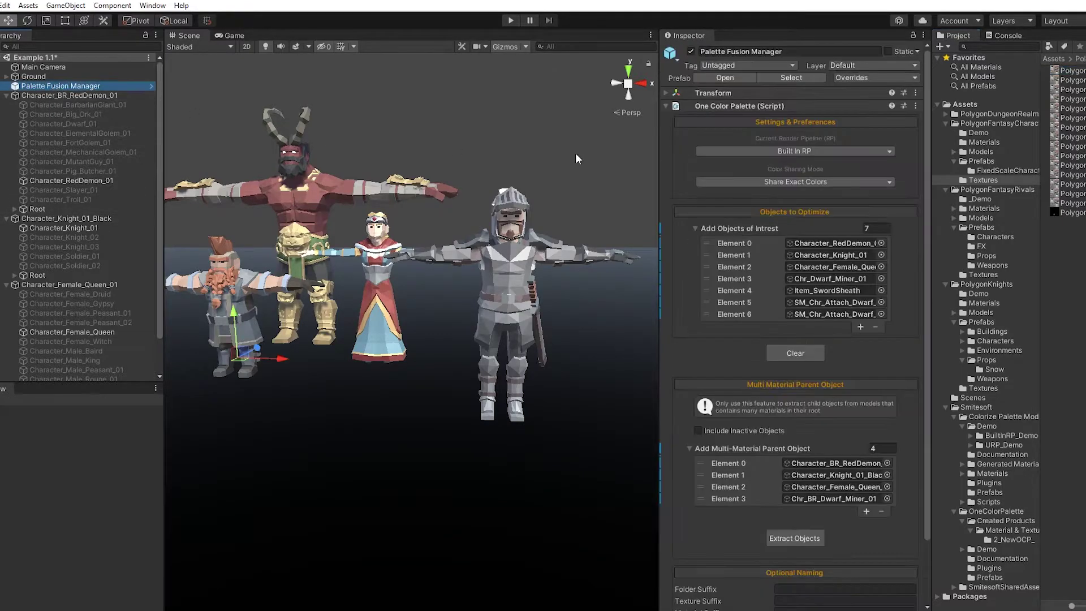
{"action": "left_click", "coordinate": [792, 277]}
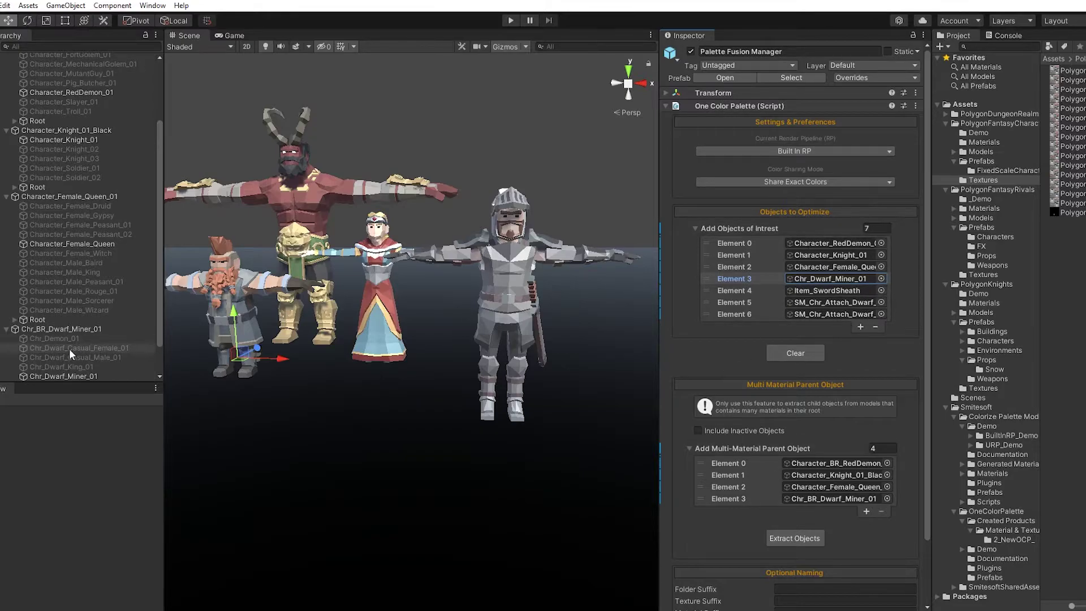
{"action": "left_click", "coordinate": [805, 279]}
{"action": "double_click", "coordinate": [804, 279]}
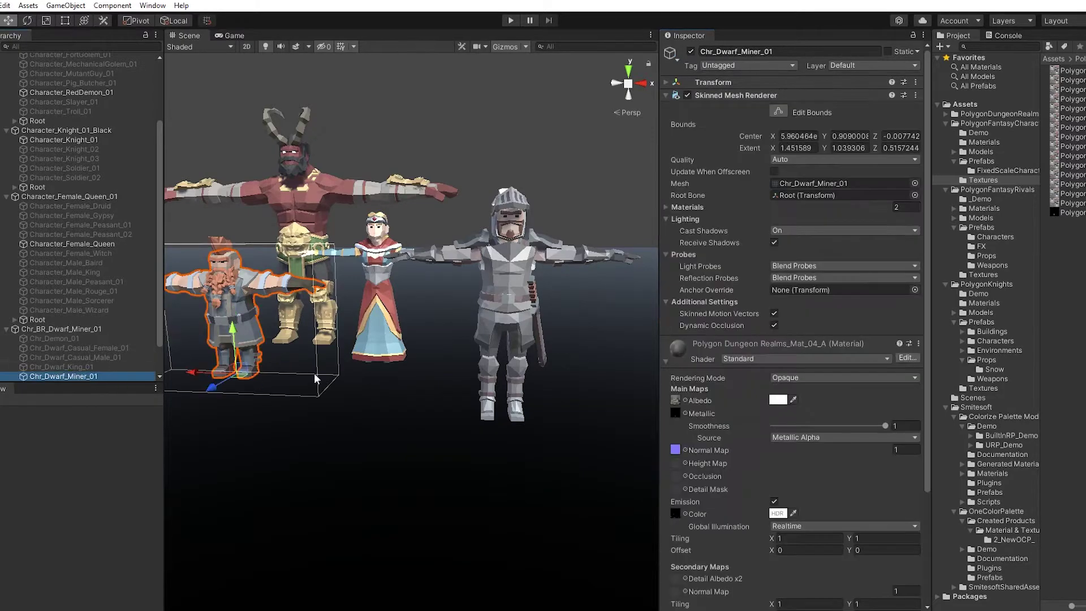
{"action": "left_click", "coordinate": [676, 399]}
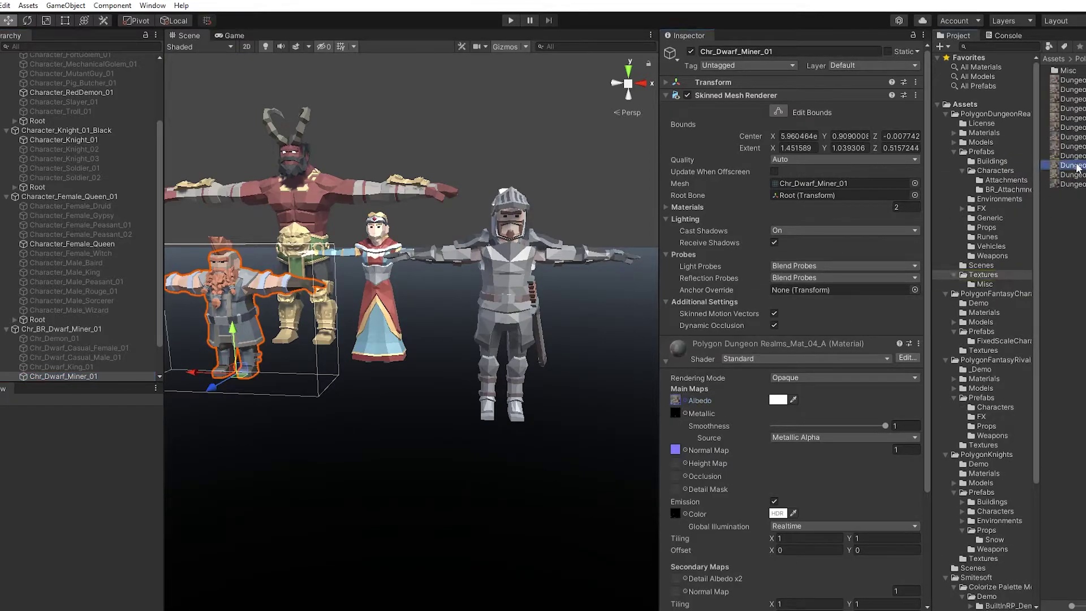
{"action": "double_click", "coordinate": [676, 399]}
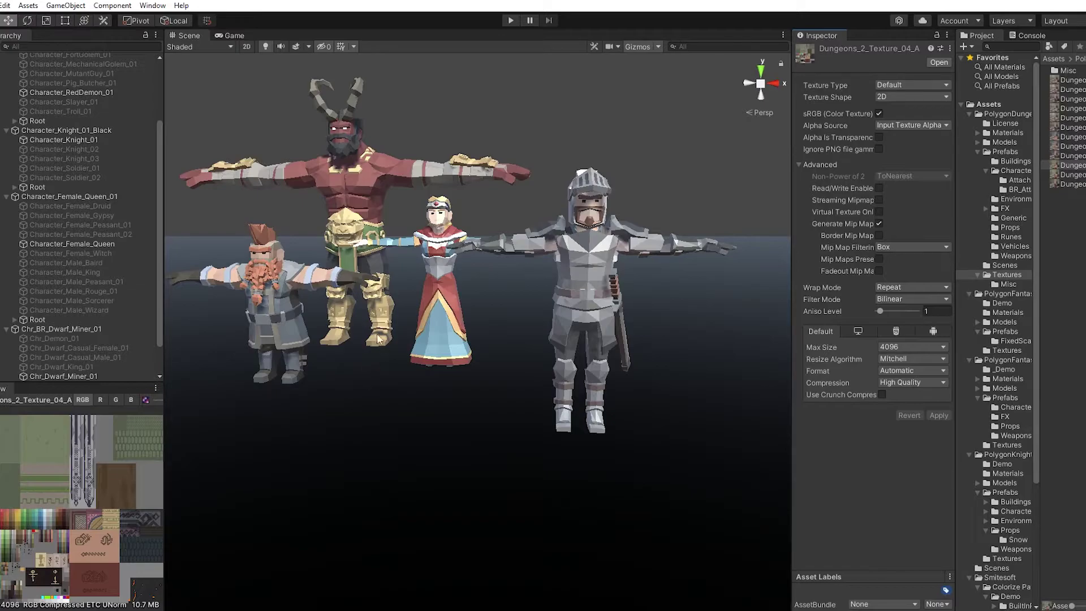
{"action": "scroll", "coordinate": [108, 196], "scroll_direction": "up", "scroll_amount": 5}
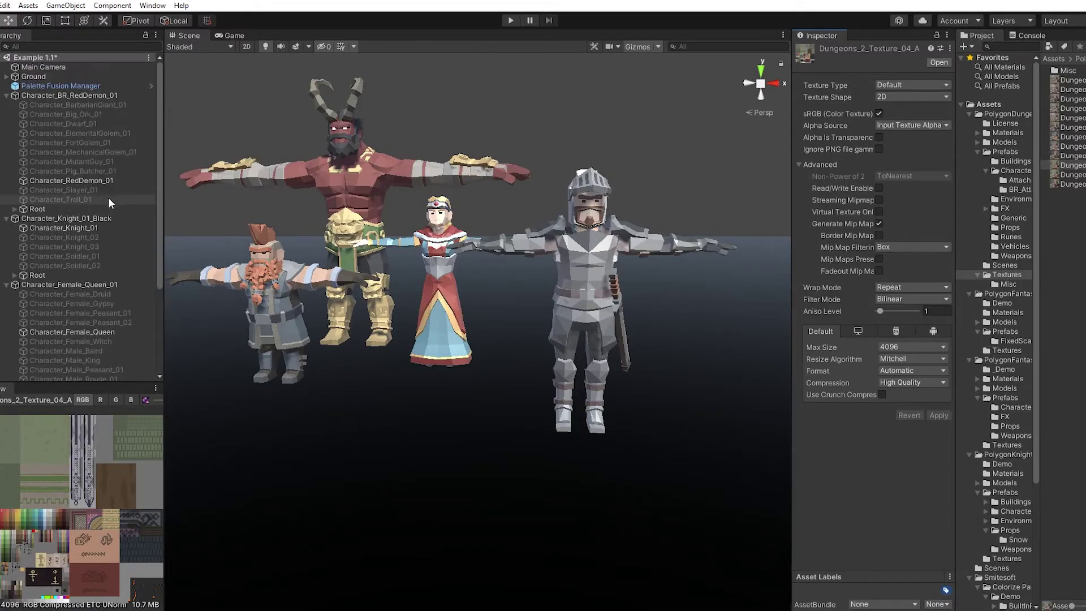
Step: Locate and select the extracted Item_SwordSheath to check its material
{"action": "left_click", "coordinate": [50, 85]}
{"action": "left_click", "coordinate": [874, 290]}
{"action": "left_click", "coordinate": [91, 323]}
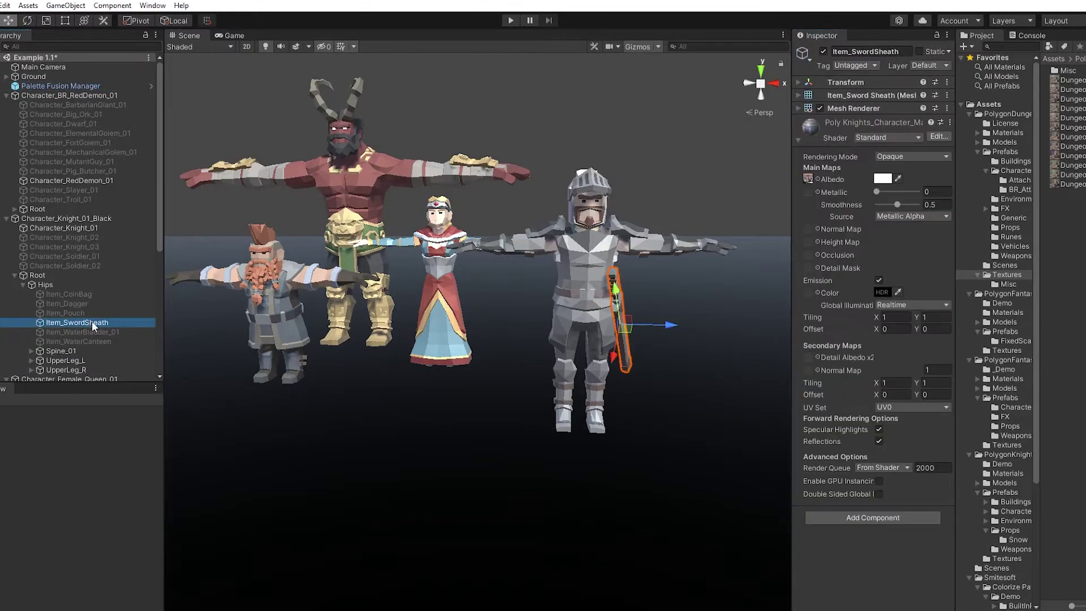
Step: Identify the dwarf's two SM_Chr_Attach meshes as hair and beard, toggling each Mesh Renderer off and on
{"action": "left_click", "coordinate": [78, 86]}
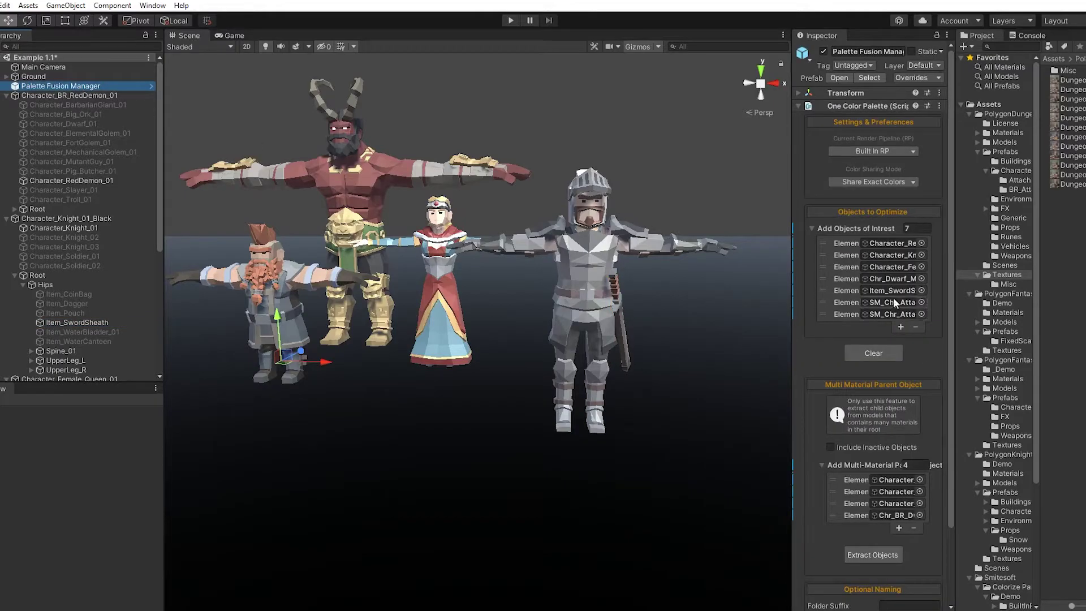
{"action": "left_click", "coordinate": [894, 302]}
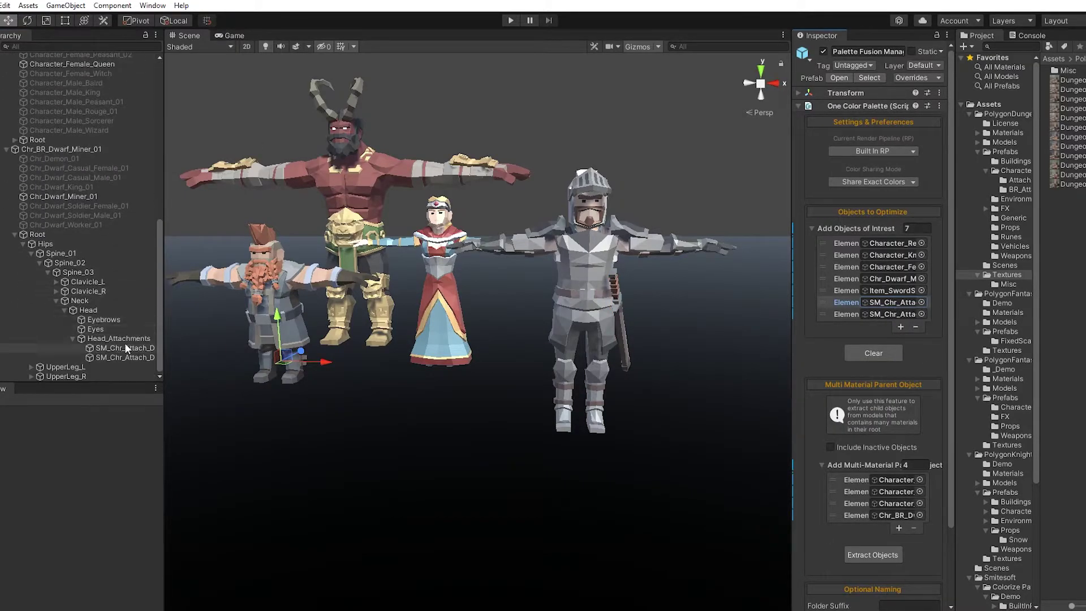
{"action": "left_click", "coordinate": [892, 302]}
{"action": "left_click", "coordinate": [125, 349]}
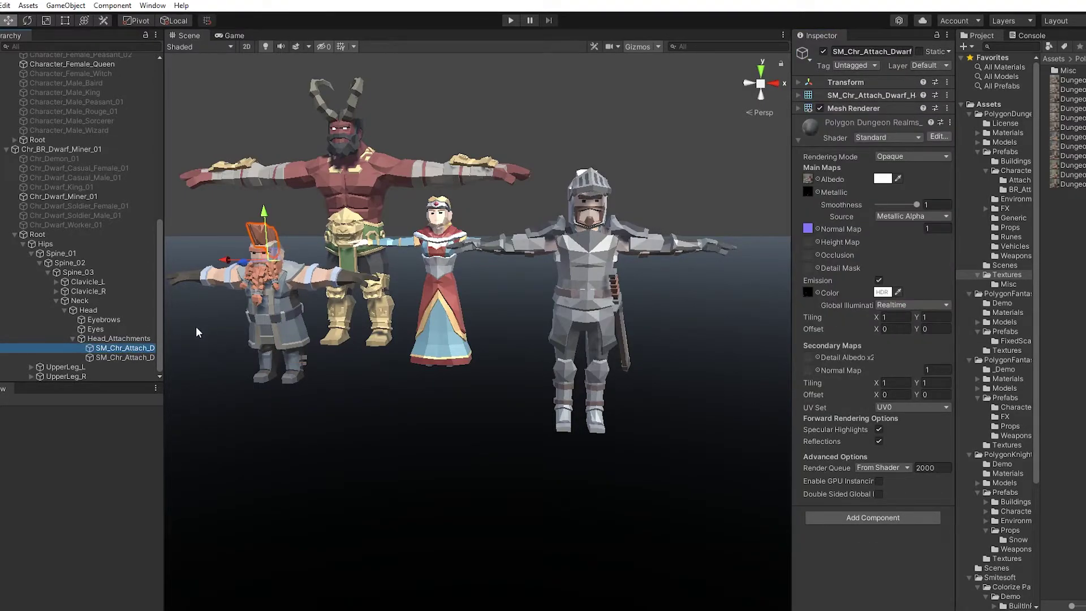
{"action": "left_click", "coordinate": [820, 107]}
{"action": "left_click", "coordinate": [820, 107]}
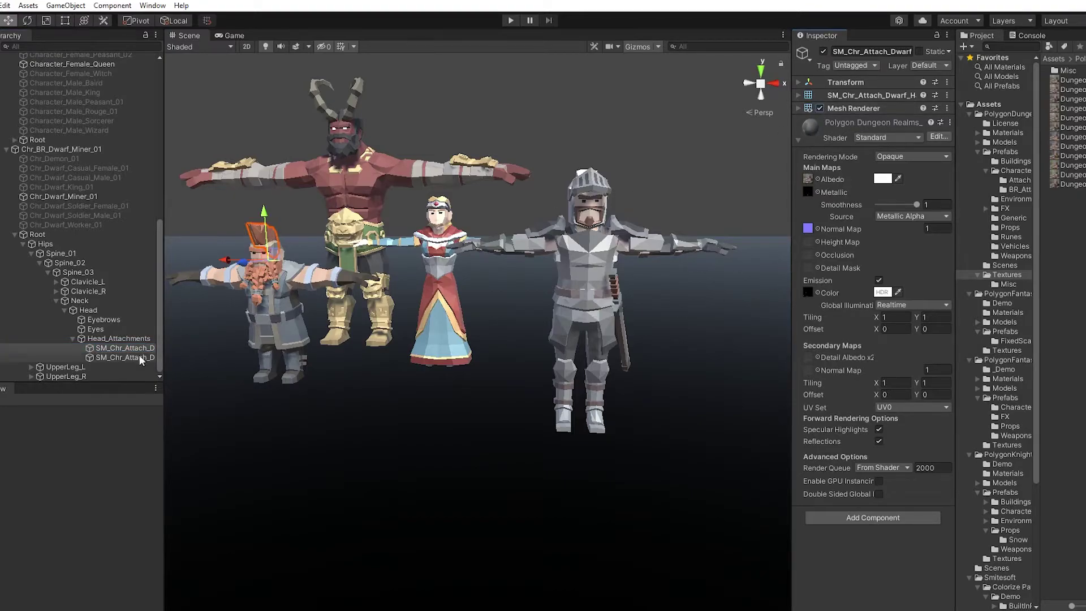
{"action": "left_click", "coordinate": [130, 357]}
{"action": "left_click", "coordinate": [819, 108]}
{"action": "left_click", "coordinate": [820, 107]}
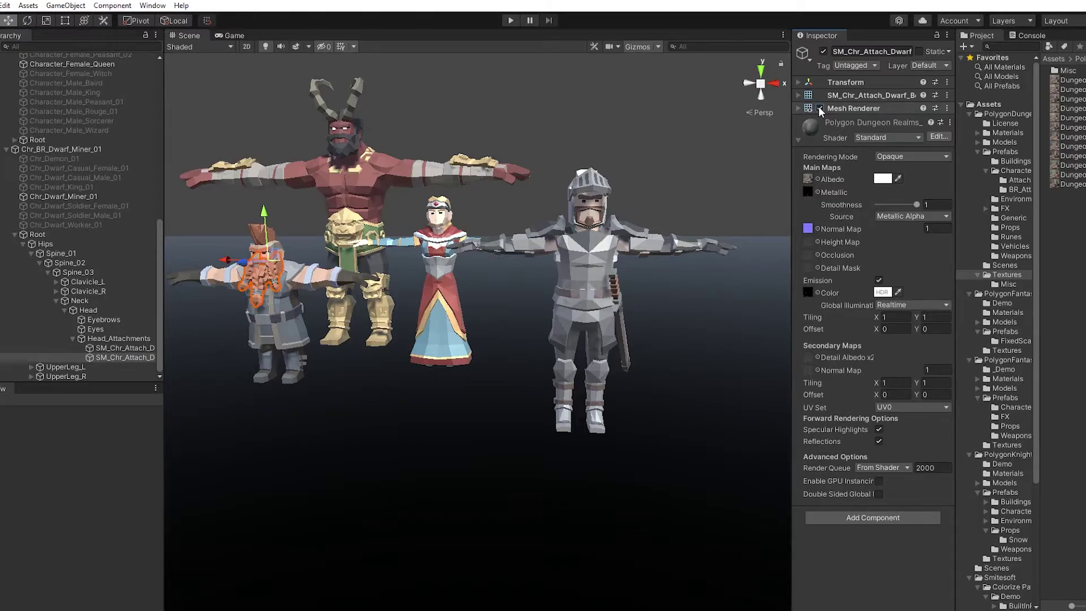
{"action": "scroll", "coordinate": [74, 275], "scroll_direction": "up", "scroll_amount": 12}
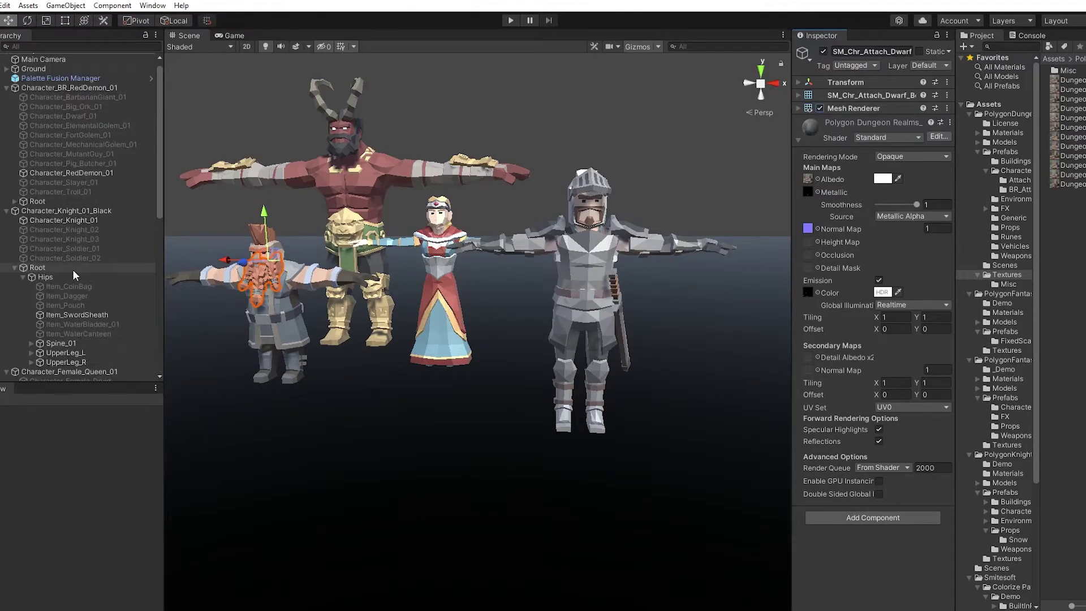
{"action": "scroll", "coordinate": [73, 276], "scroll_direction": "up", "scroll_amount": 1}
{"action": "left_click", "coordinate": [7, 96]}
Step: Widen the Inspector and run Optimize on the seven Example 1.1 objects with exact colour sharing
{"action": "left_click", "coordinate": [45, 88]}
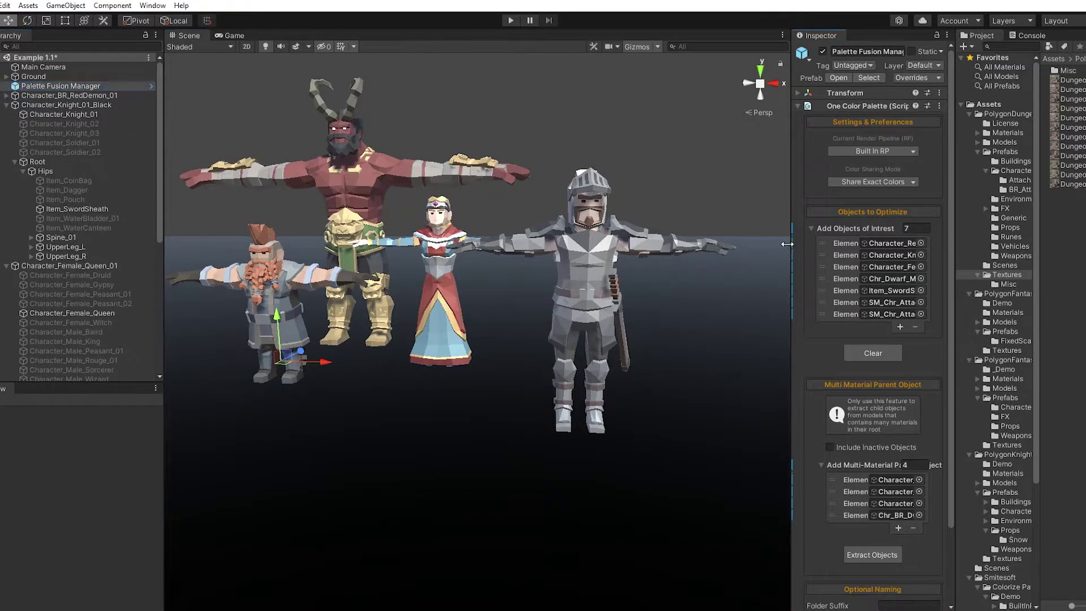
{"action": "left_click_drag", "start_coordinate": [793, 243], "coordinate": [659, 237]}
{"action": "scroll", "coordinate": [829, 218], "scroll_direction": "down", "scroll_amount": 3}
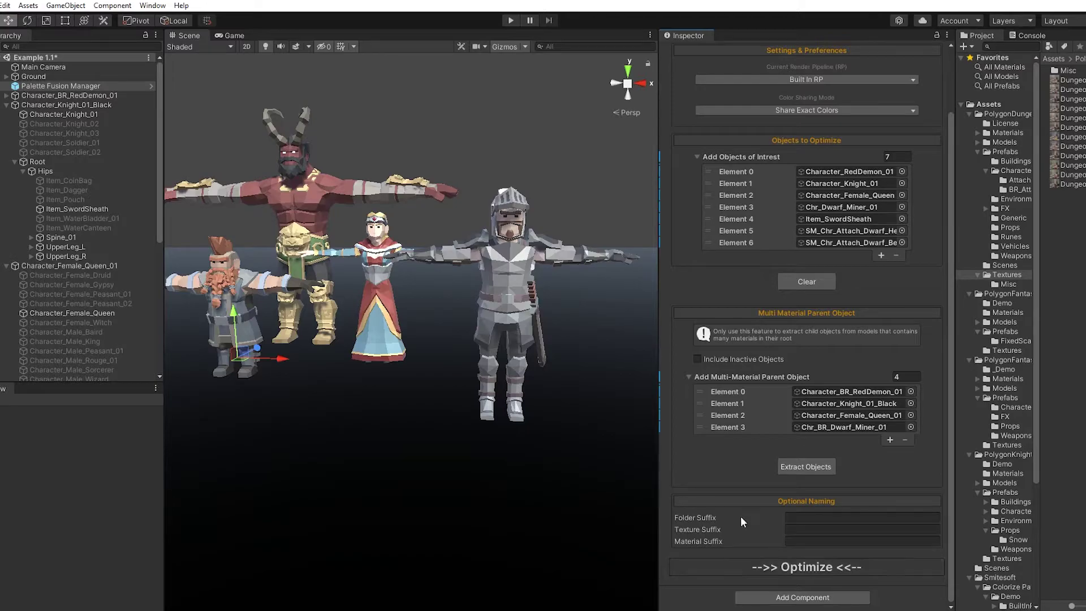
{"action": "left_click", "coordinate": [785, 568]}
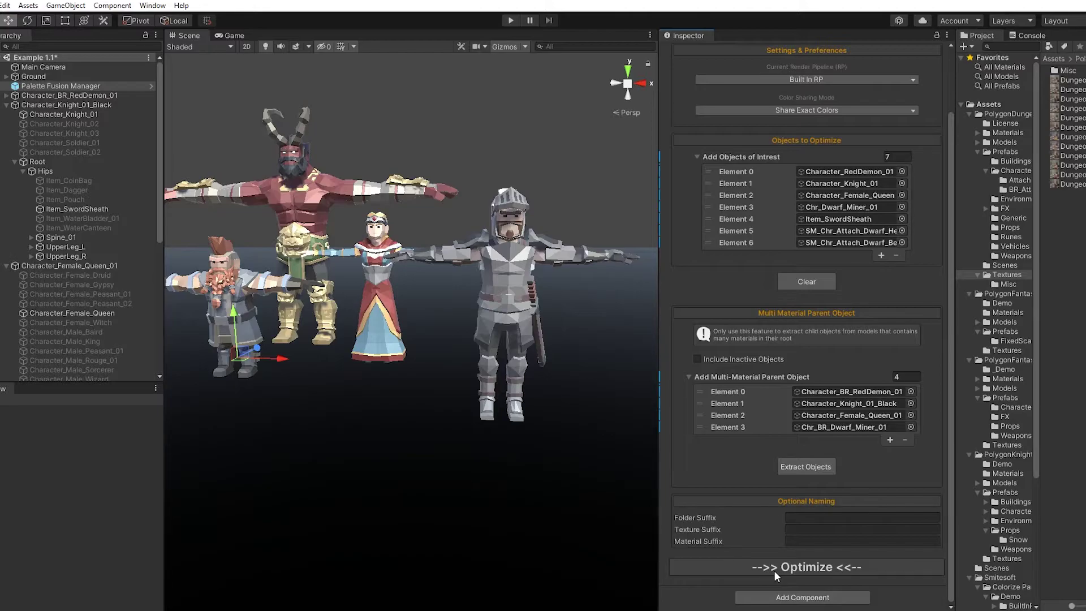
{"action": "left_click", "coordinate": [977, 151]}
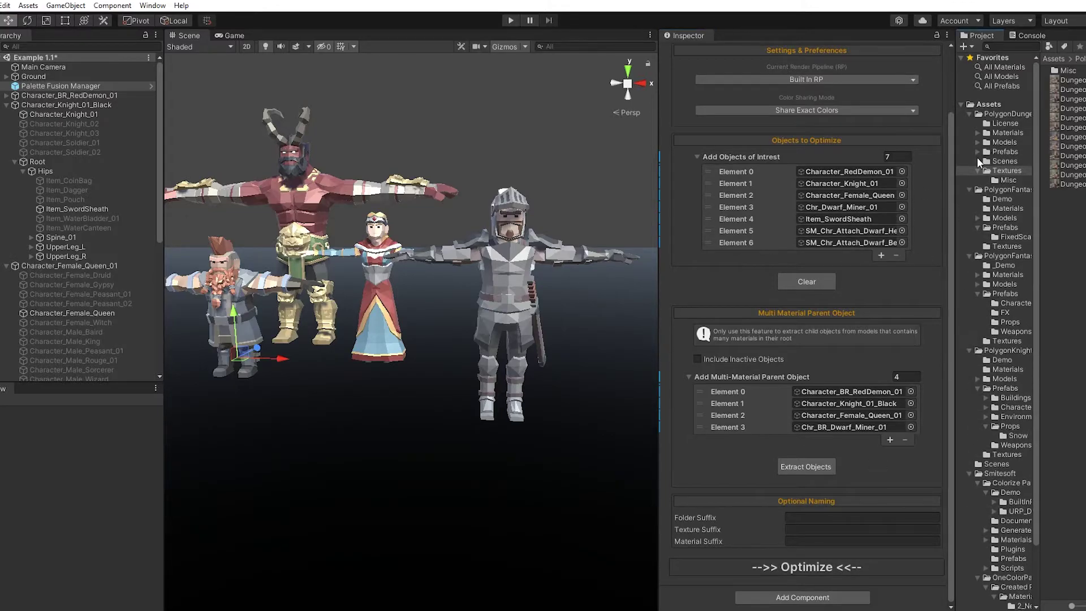
Step: Set Character_Knight_01's optimized material Smoothness to 0.2
{"action": "left_click", "coordinate": [493, 284]}
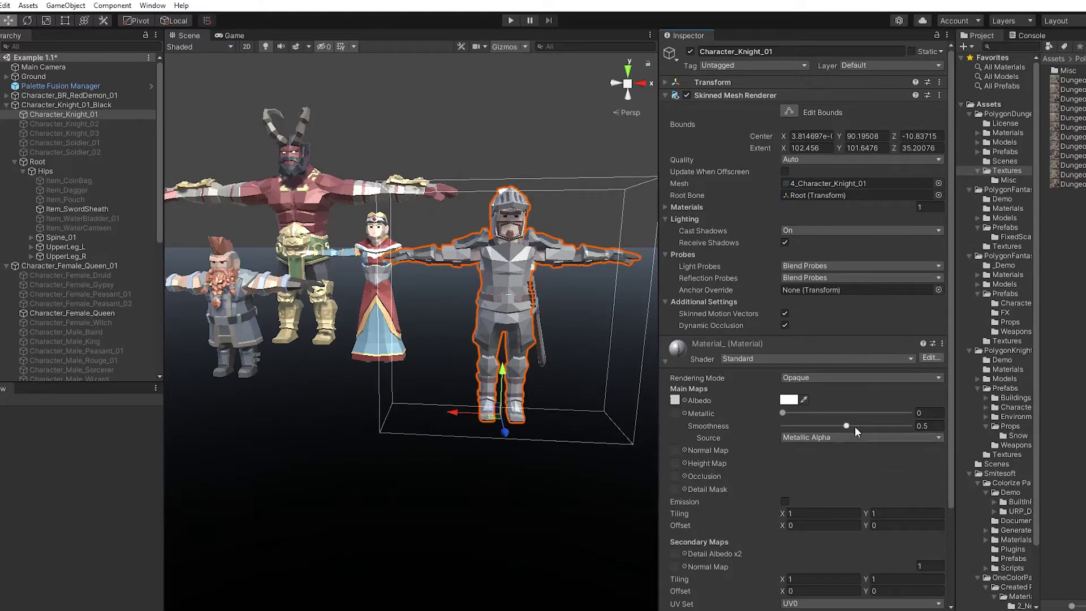
{"action": "left_click_drag", "start_coordinate": [847, 424], "coordinate": [808, 429]}
{"action": "left_click", "coordinate": [917, 426]}
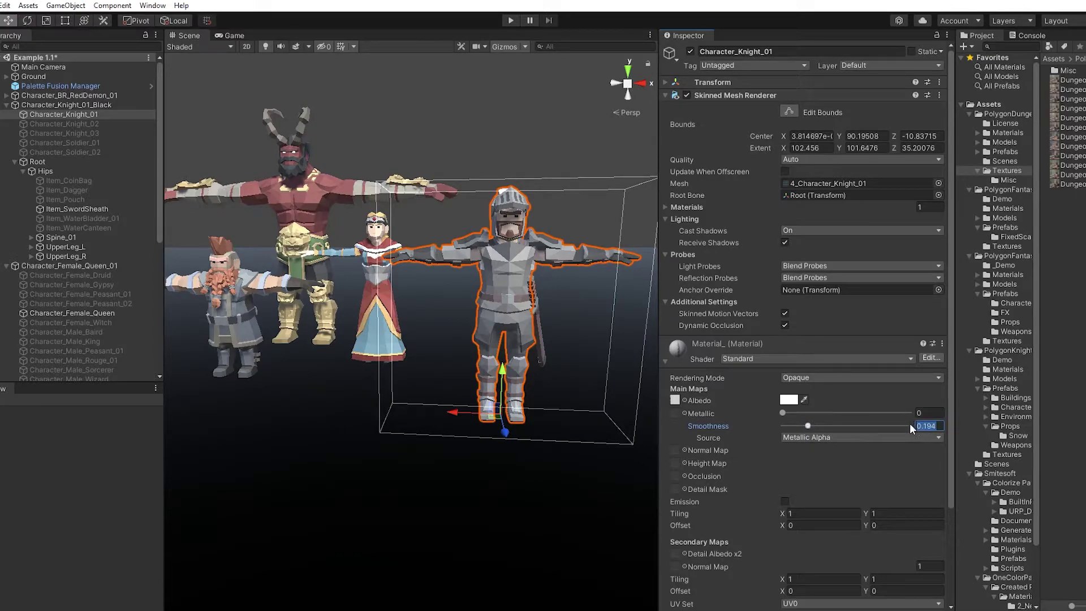
{"action": "type", "text": ".2"}
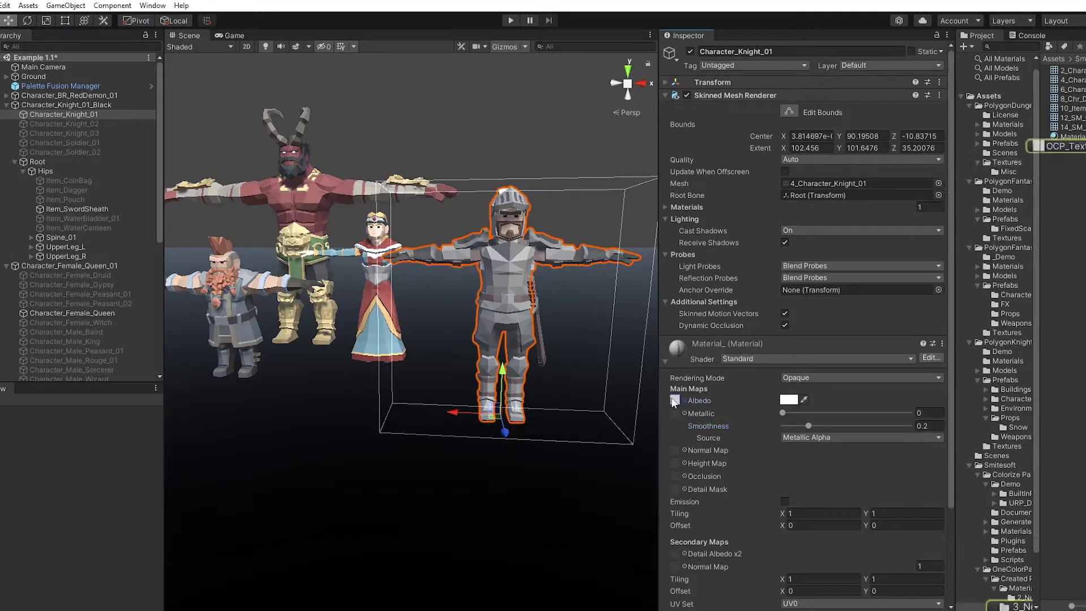
Step: Find OCP_Texture_ in Created Products > Material & Texture & Meshes > 3_NewOCP_ and open it in Photos
{"action": "left_click", "coordinate": [1060, 148]}
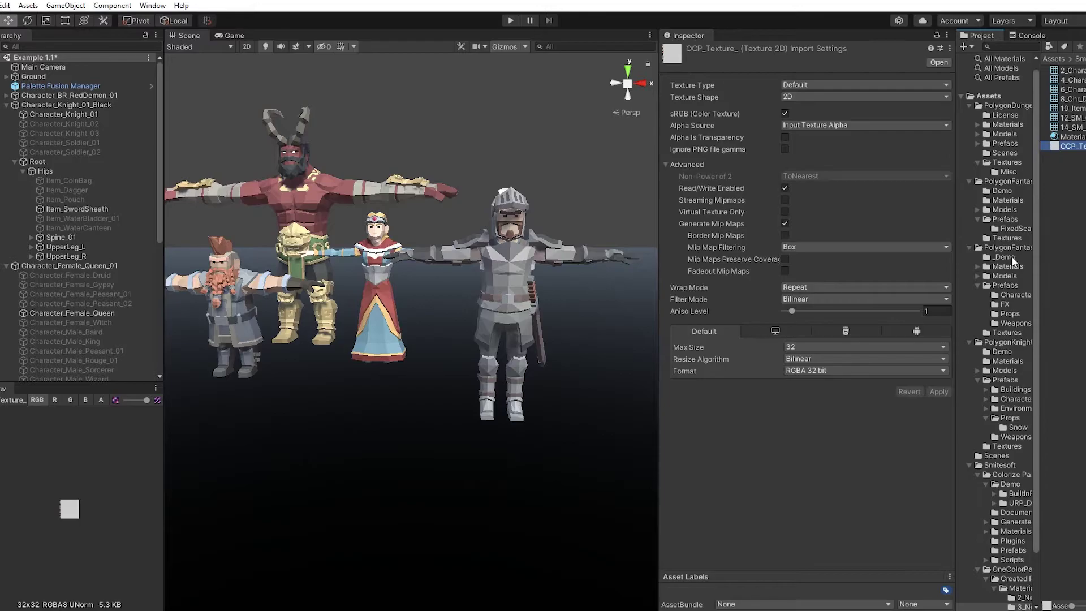
{"action": "left_click_drag", "start_coordinate": [955, 202], "coordinate": [849, 202]}
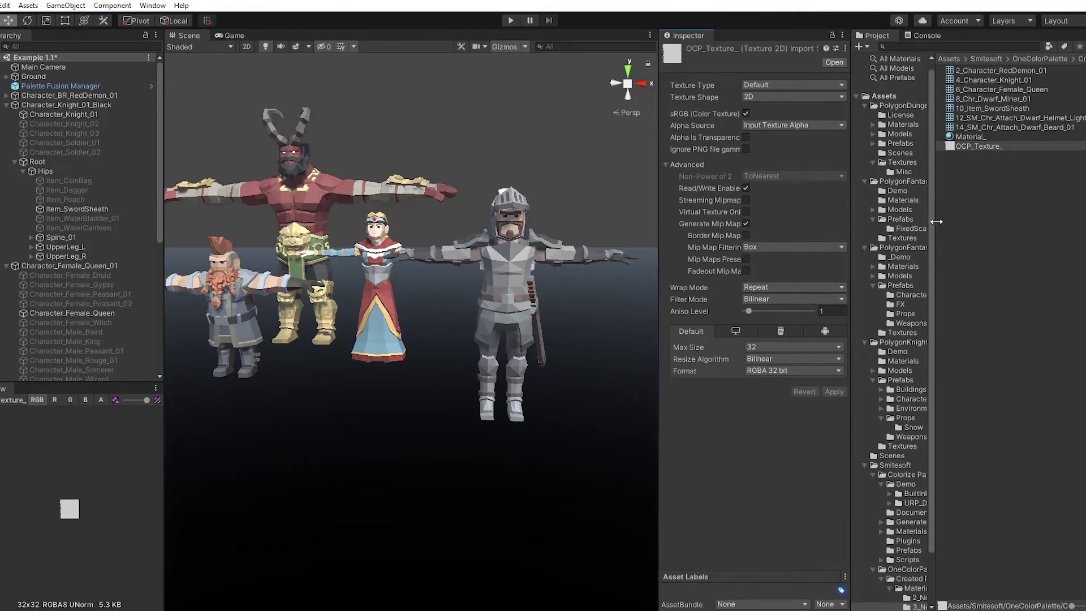
{"action": "left_click_drag", "start_coordinate": [937, 222], "coordinate": [1036, 221]}
{"action": "scroll", "coordinate": [937, 242], "scroll_direction": "down", "scroll_amount": 3}
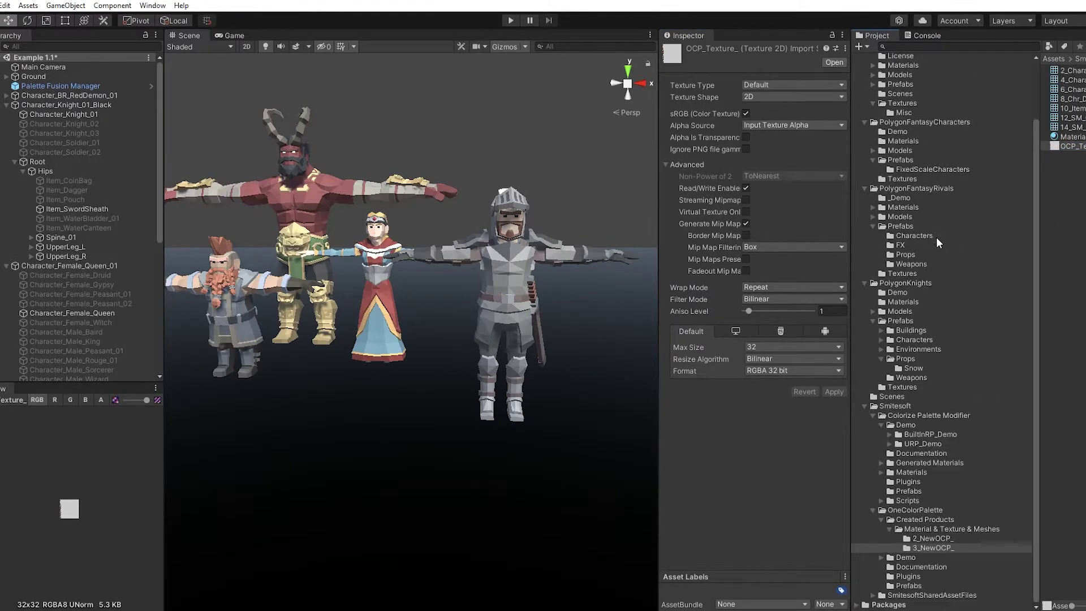
{"action": "left_click", "coordinate": [925, 539]}
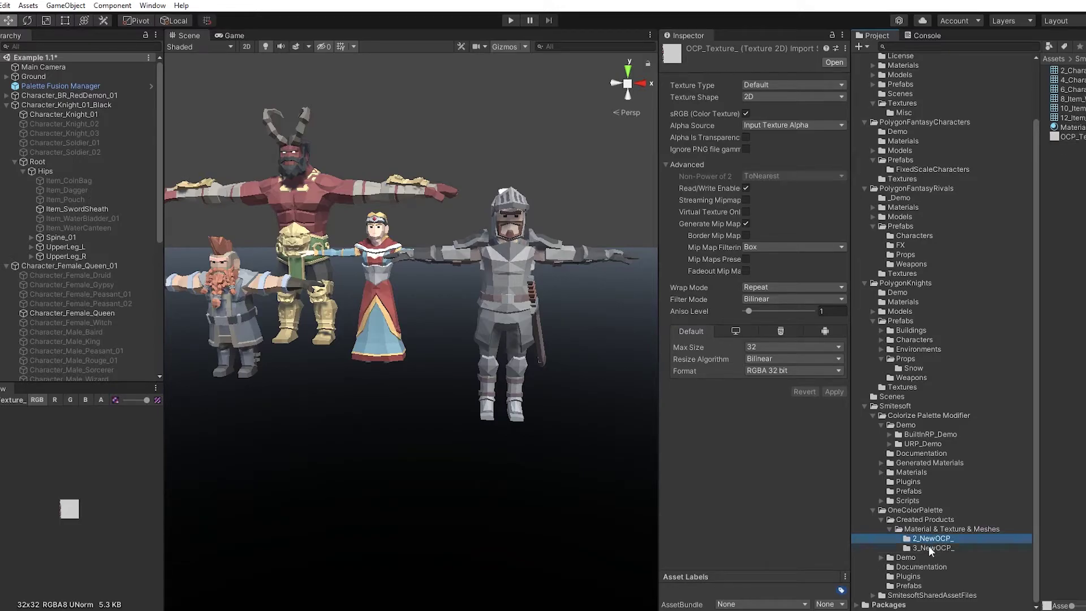
{"action": "left_click", "coordinate": [929, 547]}
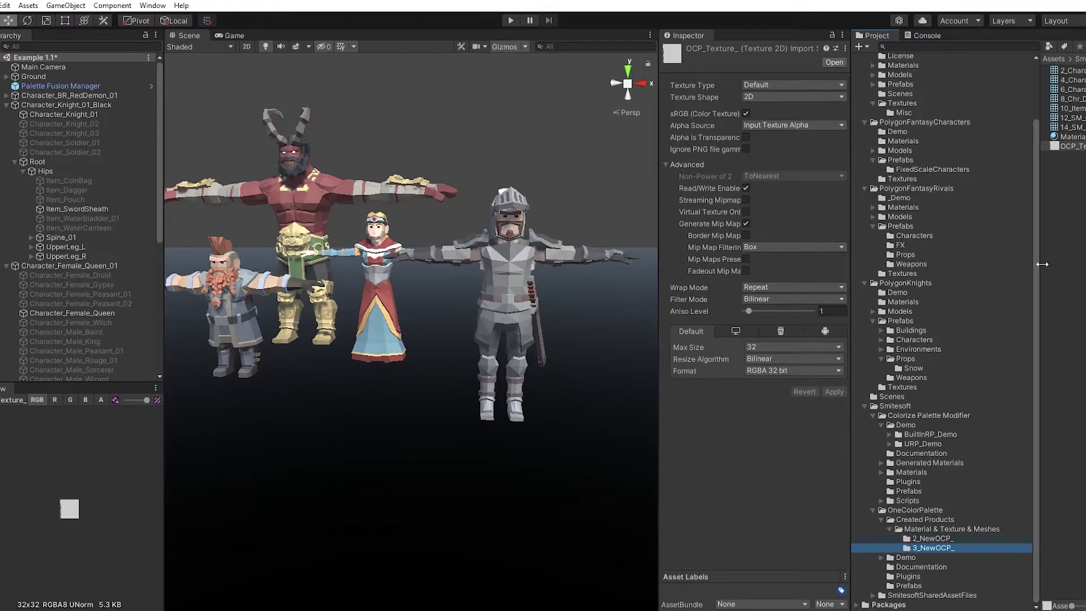
{"action": "left_click_drag", "start_coordinate": [1043, 264], "coordinate": [911, 264]}
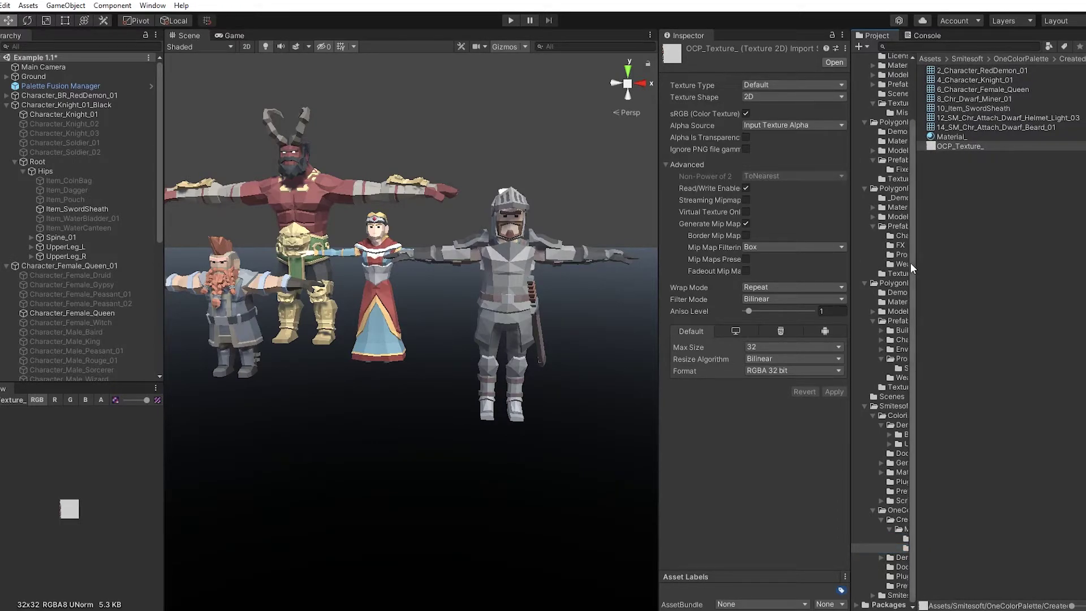
{"action": "double_click", "coordinate": [954, 146]}
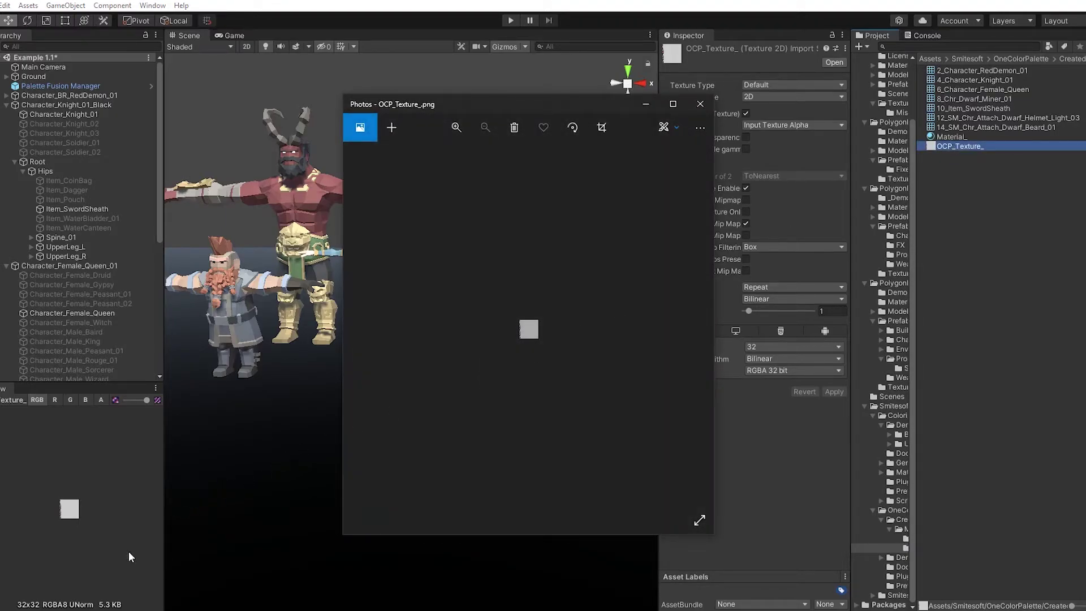
Step: Show OCP_Texture_'s file information in Photos, confirming a 32 x 32 image of 371 B
{"action": "left_click", "coordinate": [695, 131]}
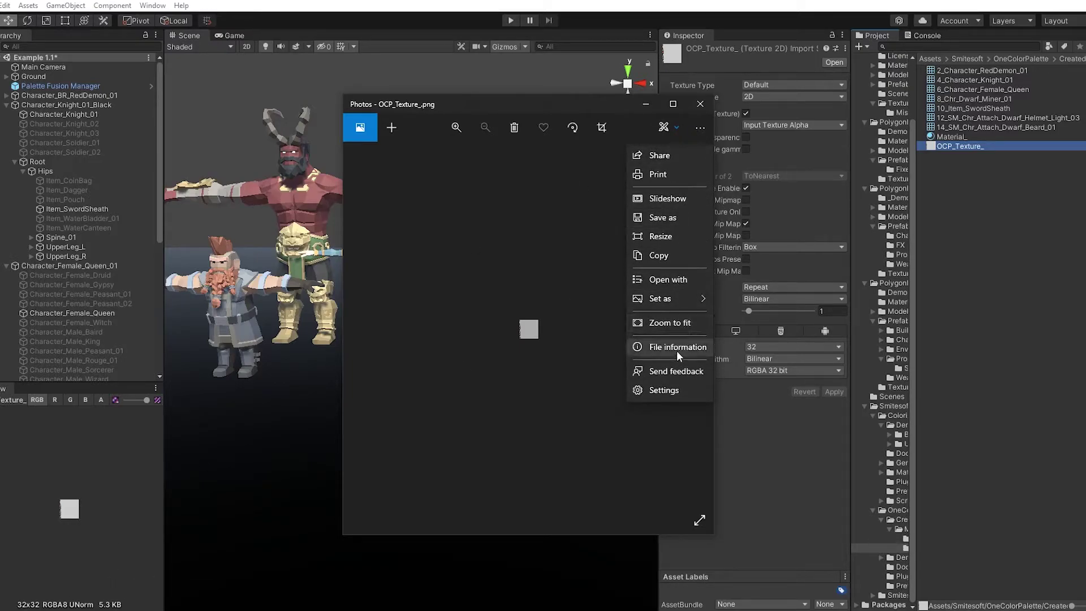
{"action": "left_click", "coordinate": [677, 349]}
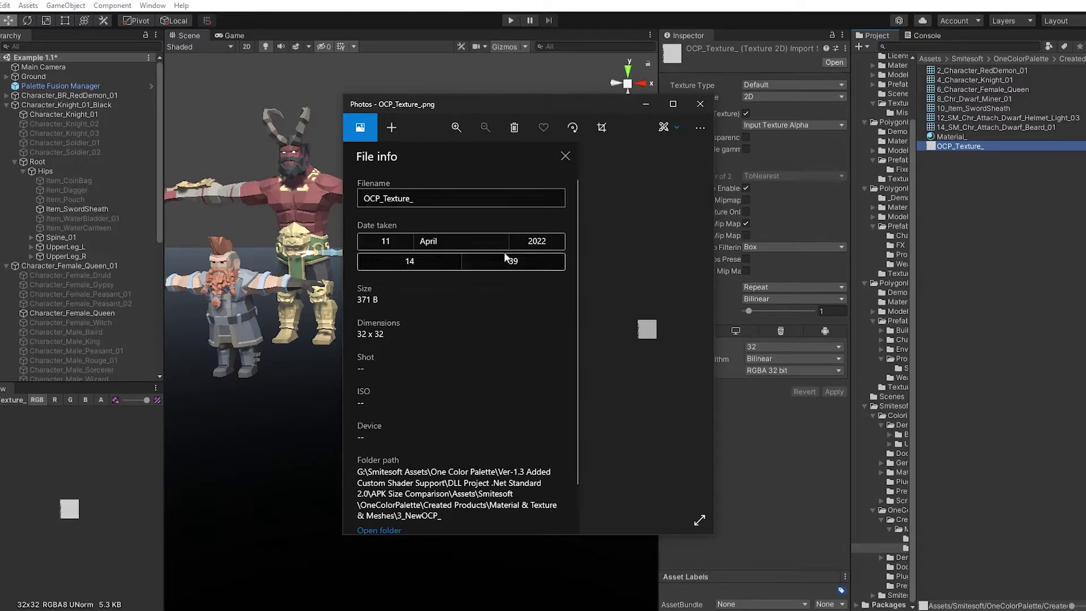
{"action": "left_click", "coordinate": [697, 125]}
Step: Reveal the generated 3_NewOCP_ folder in File Explorer, check OCP_Texture_.png, then close Explorer
{"action": "left_click", "coordinate": [949, 163]}
{"action": "right_click", "coordinate": [949, 163]}
{"action": "left_click", "coordinate": [959, 164]}
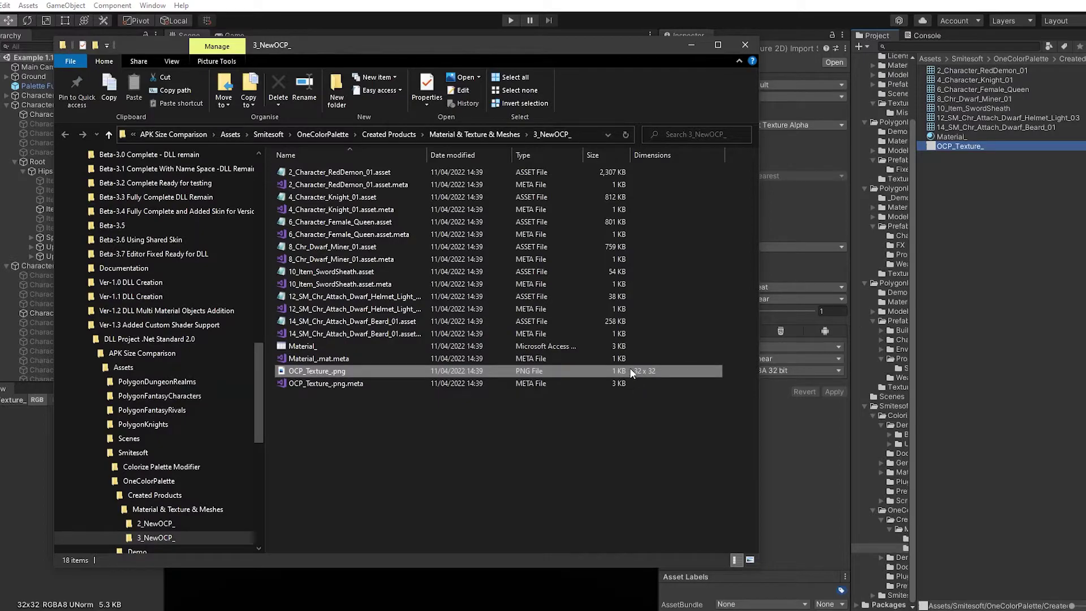
{"action": "left_click", "coordinate": [746, 45]}
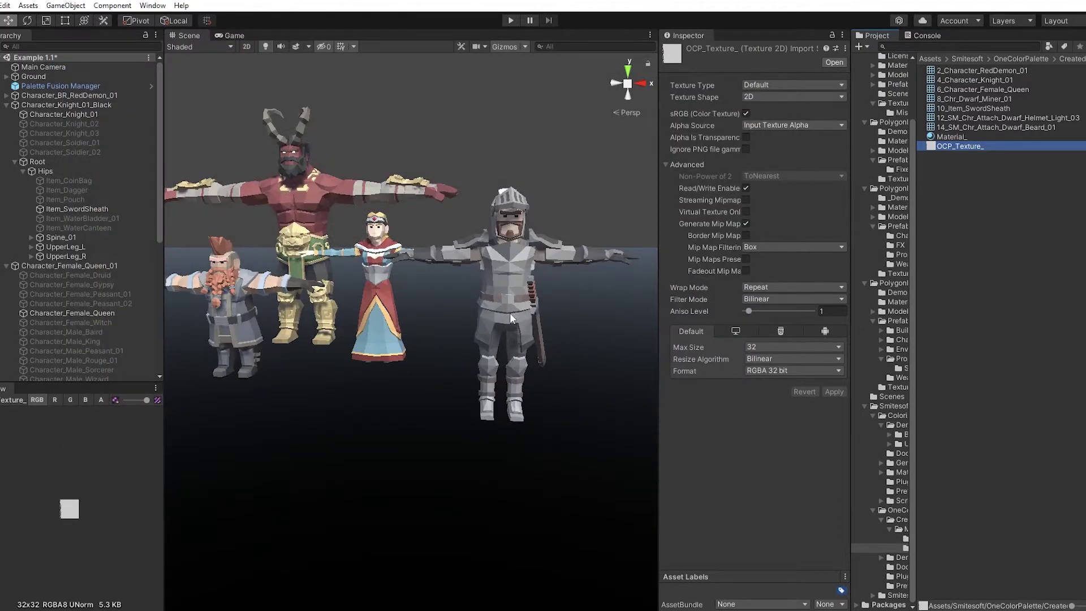
Step: Tidy the Hierarchy, recentre the scene view and select the Palette Fusion Manager
{"action": "left_click_drag", "start_coordinate": [165, 313], "coordinate": [186, 295]}
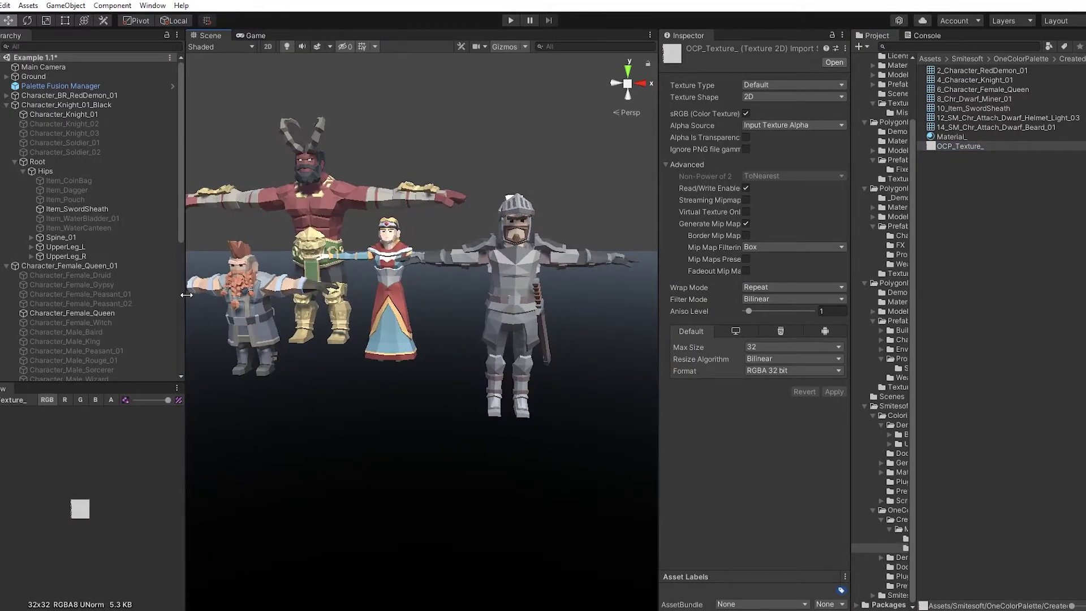
{"action": "middle_click_drag", "start_coordinate": [320, 340], "coordinate": [373, 379]}
{"action": "left_click", "coordinate": [6, 105]}
{"action": "left_click", "coordinate": [6, 114]}
{"action": "left_click", "coordinate": [10, 123]}
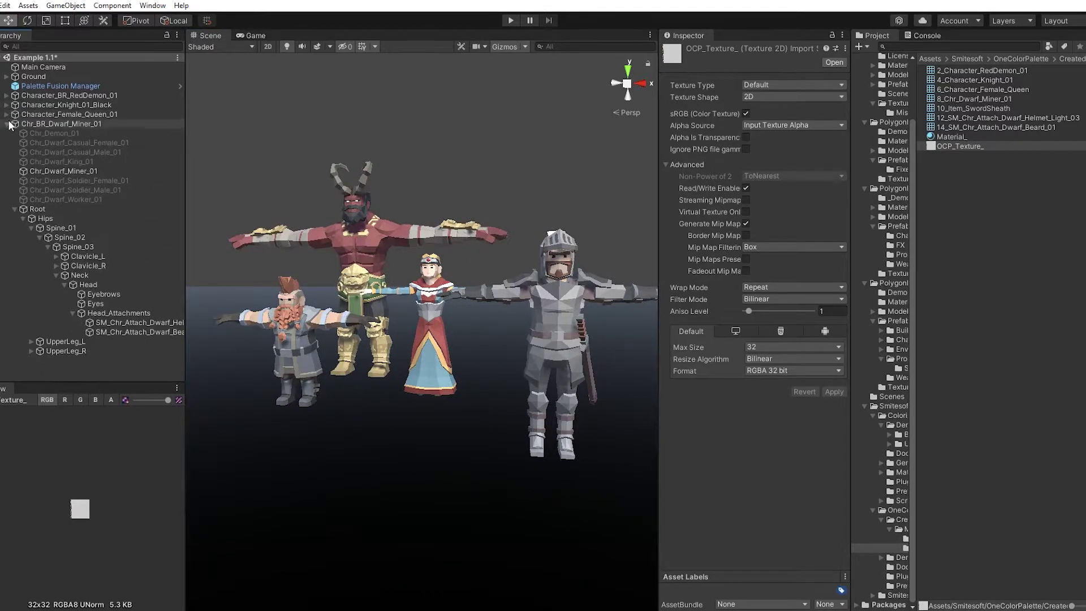
{"action": "left_click", "coordinate": [8, 124]}
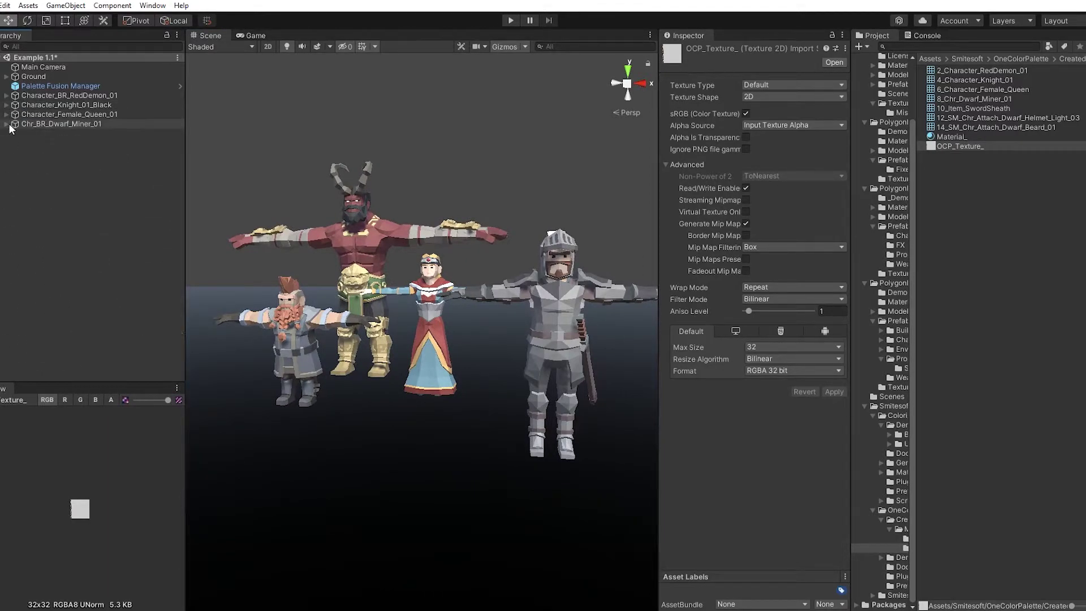
{"action": "left_click", "coordinate": [54, 86]}
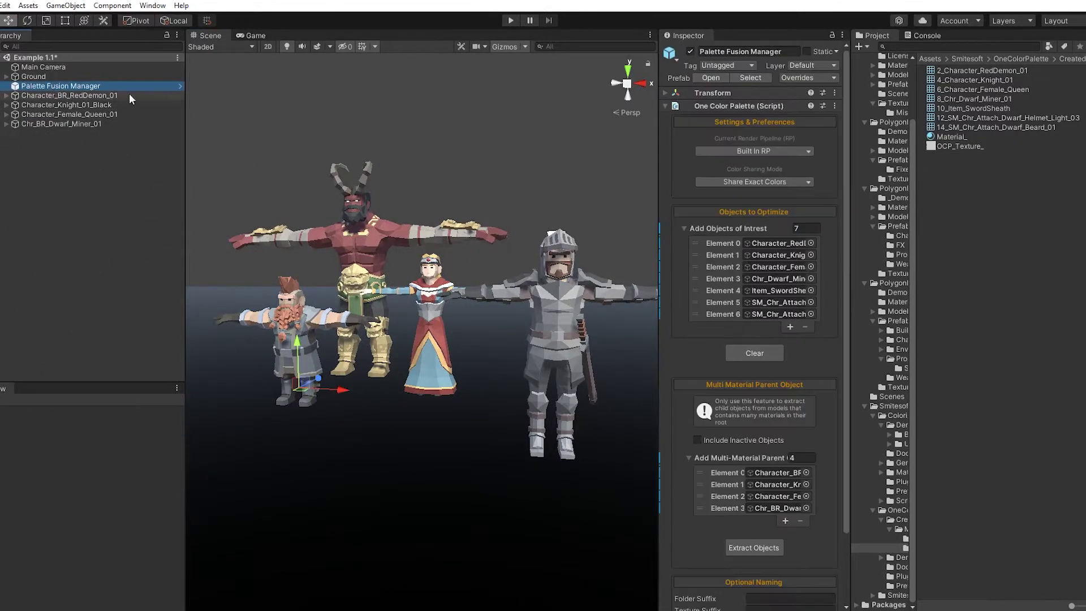
Step: Check that Character_Knight_01 and Character_RedDemon_01 both use the shared Material_
{"action": "left_click", "coordinate": [756, 255]}
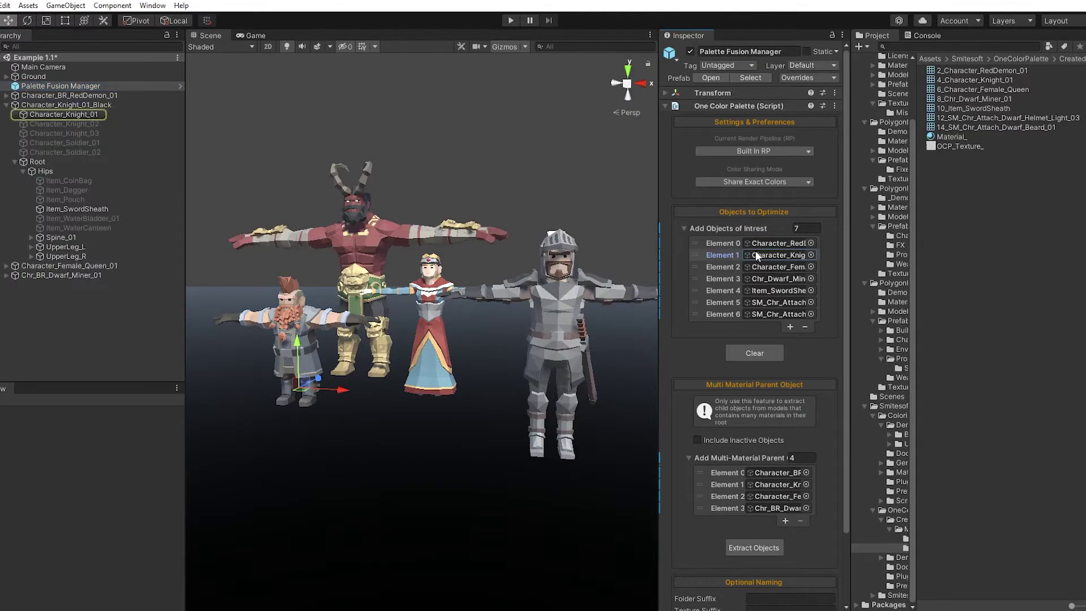
{"action": "left_click", "coordinate": [76, 114]}
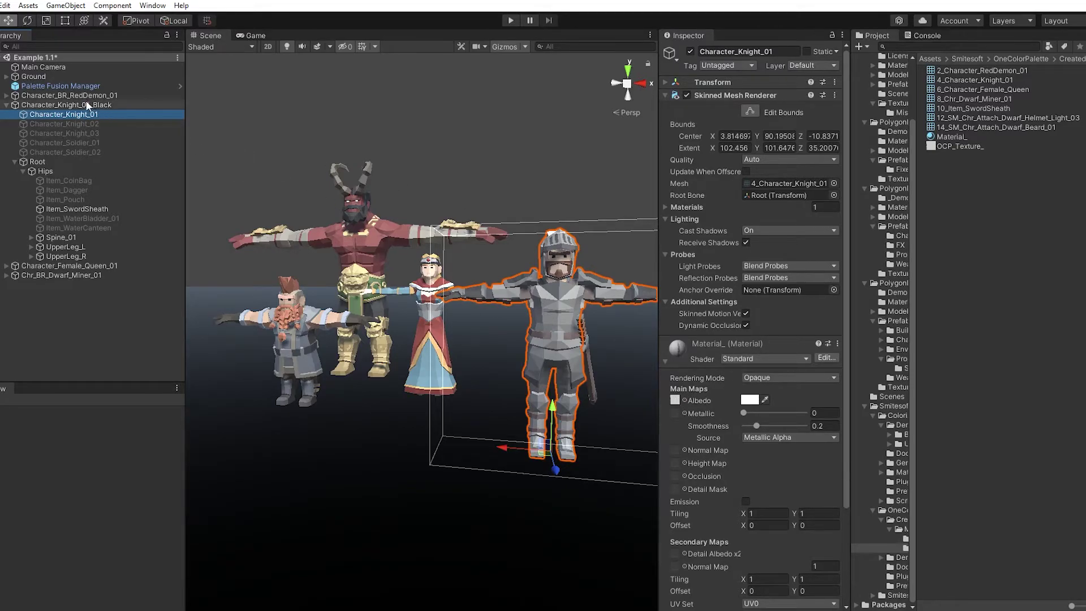
{"action": "left_click", "coordinate": [76, 87]}
{"action": "left_click", "coordinate": [782, 246]}
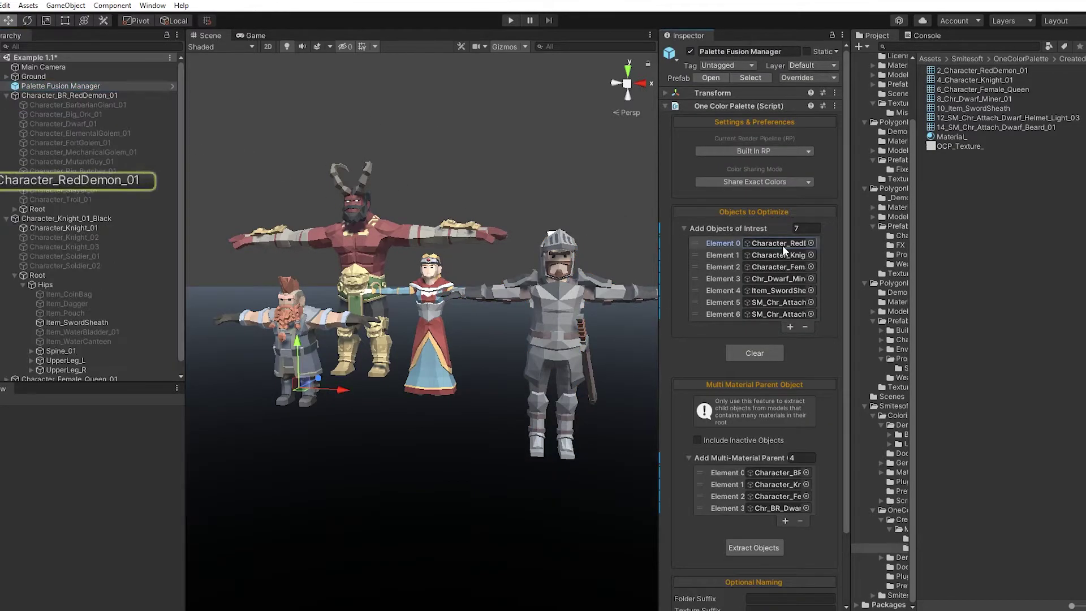
{"action": "left_click", "coordinate": [99, 180]}
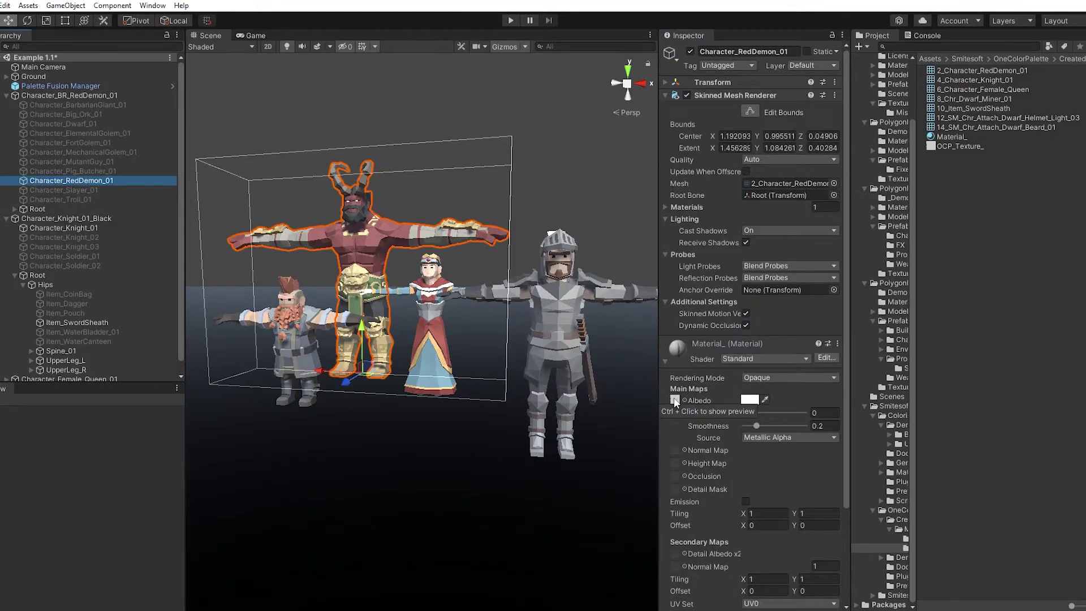
{"action": "left_click", "coordinate": [98, 85]}
Step: Check Chr_Dwarf_Miner_01's Material_ and open its shared OCP_Texture_ albedo in the image viewer
{"action": "left_click", "coordinate": [776, 277]}
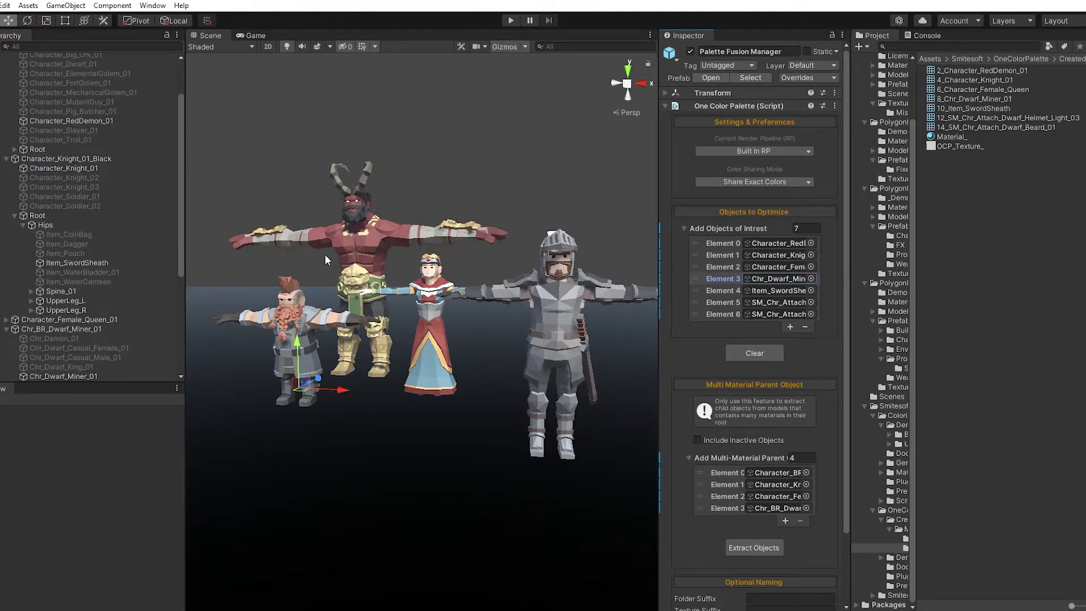
{"action": "scroll", "coordinate": [115, 276], "scroll_direction": "down", "scroll_amount": 3}
{"action": "left_click", "coordinate": [86, 342]}
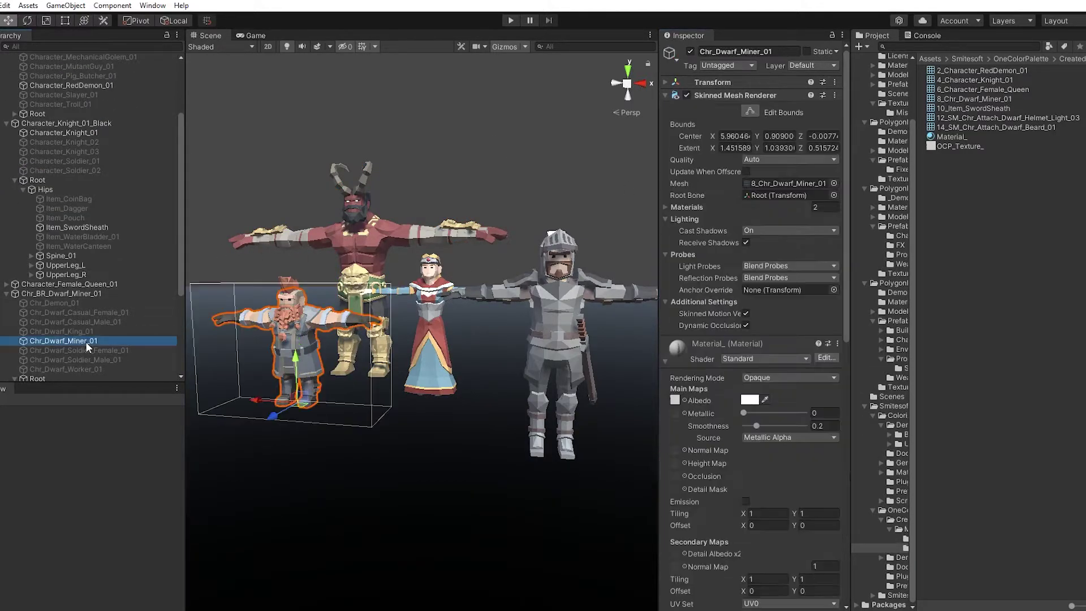
{"action": "left_click", "coordinate": [674, 400]}
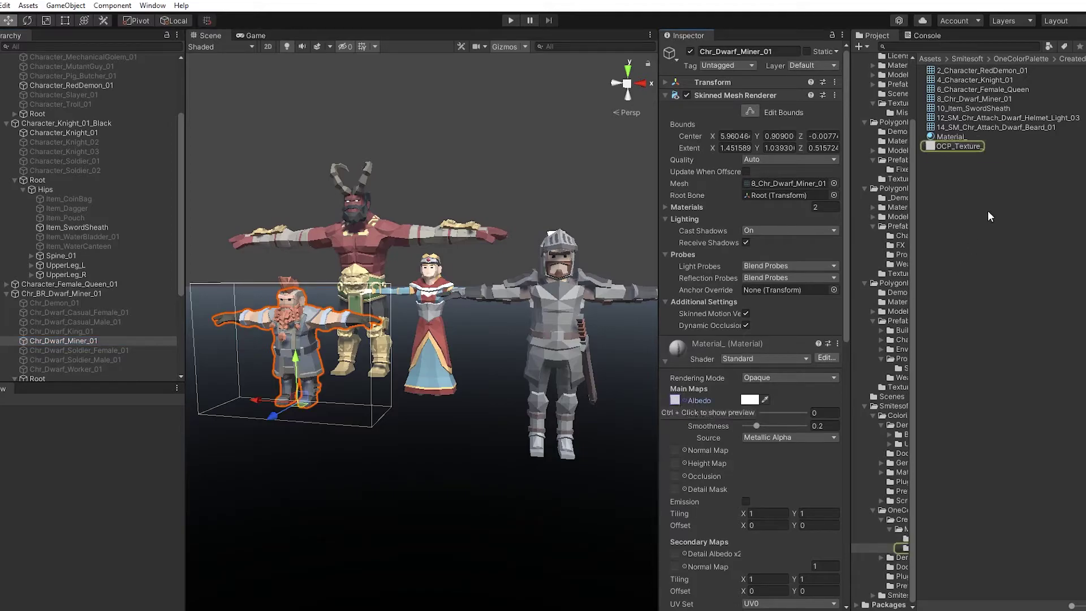
{"action": "left_click", "coordinate": [932, 147]}
{"action": "double_click", "coordinate": [932, 147]}
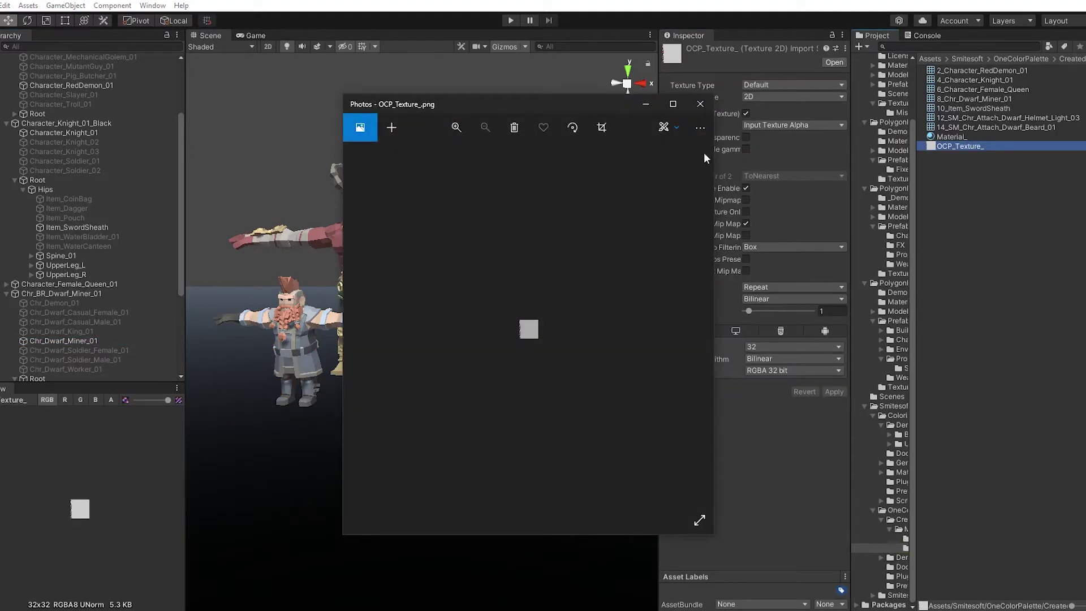
{"action": "right_click", "coordinate": [702, 107]}
{"action": "left_click", "coordinate": [701, 107]}
Step: Close the image viewer and select Example 1.4's Palette Fusion Manager, showing empty object lists
{"action": "left_click", "coordinate": [701, 107]}
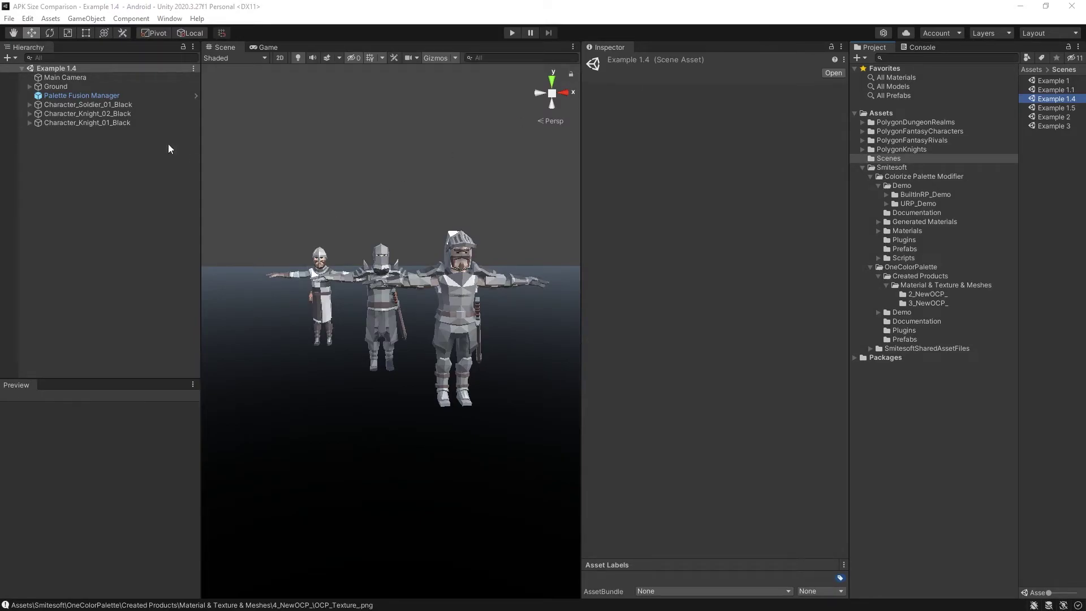
{"action": "left_click", "coordinate": [66, 96]}
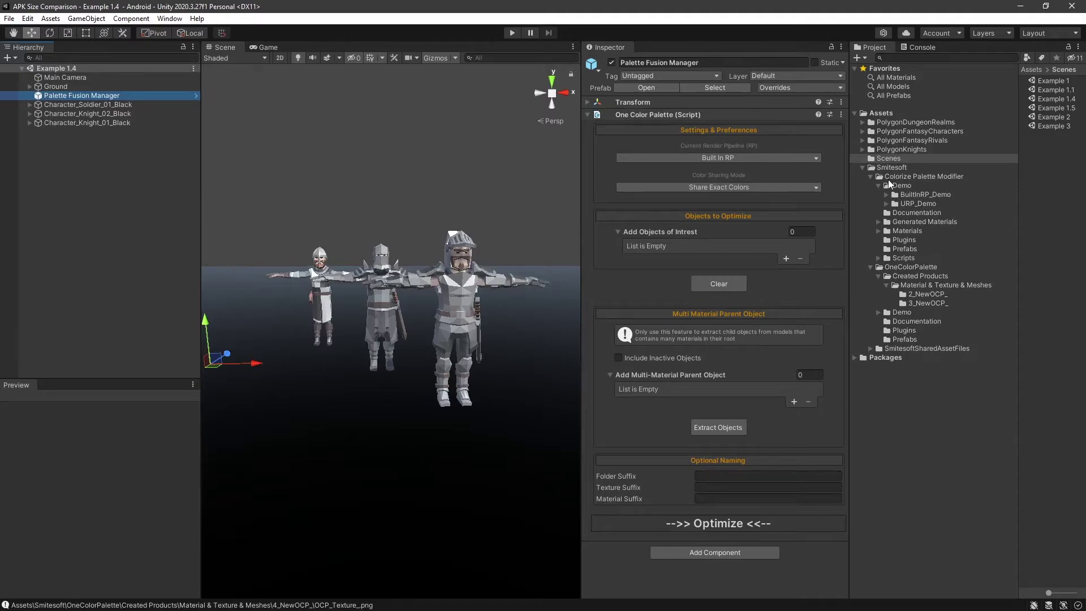
Step: Drag the ColorizeManager prefab from Scripts > Prefabs into the Example 1.4 Hierarchy
{"action": "left_click", "coordinate": [870, 267]}
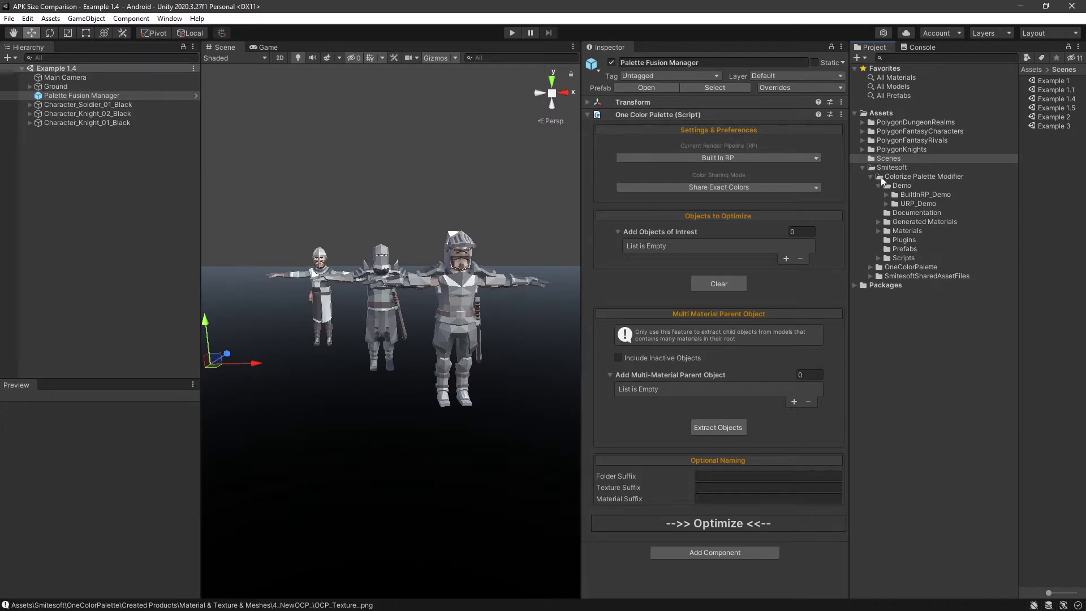
{"action": "left_click", "coordinate": [879, 259]}
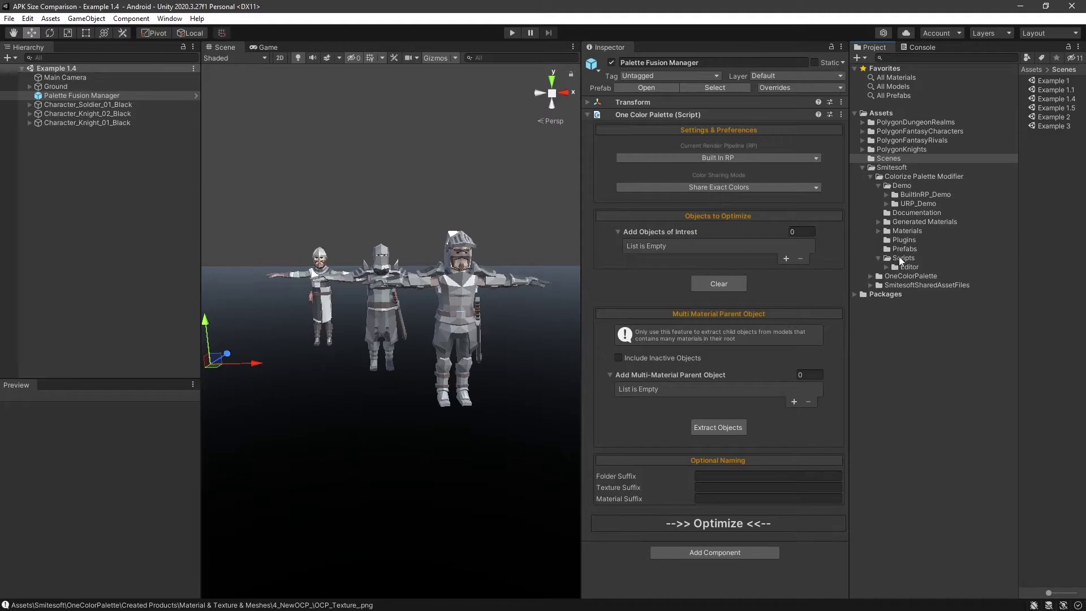
{"action": "left_click", "coordinate": [918, 249]}
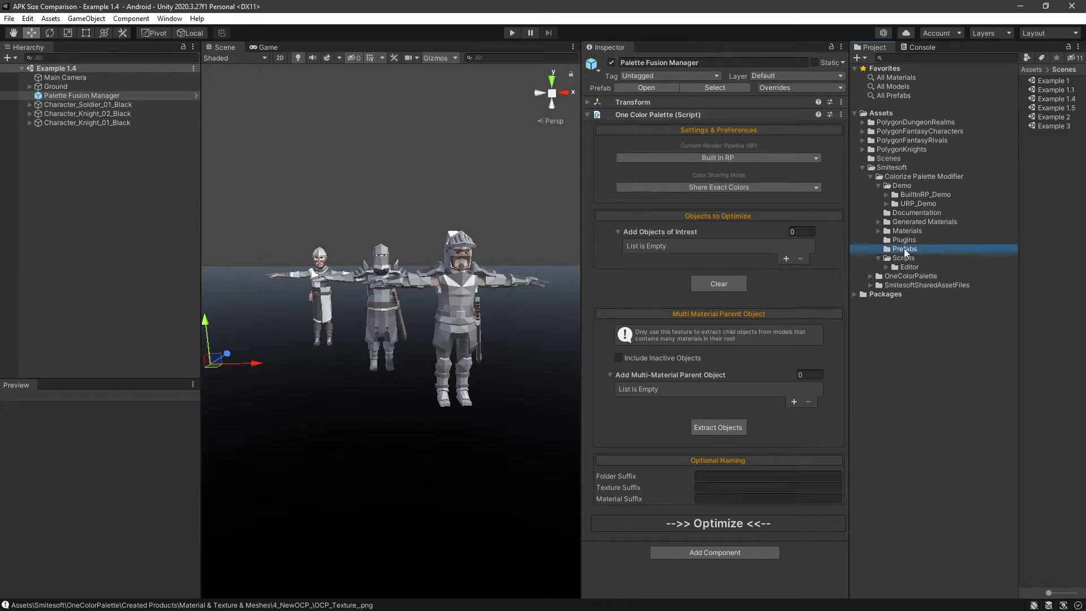
{"action": "left_click_drag", "start_coordinate": [1052, 80], "coordinate": [79, 95]}
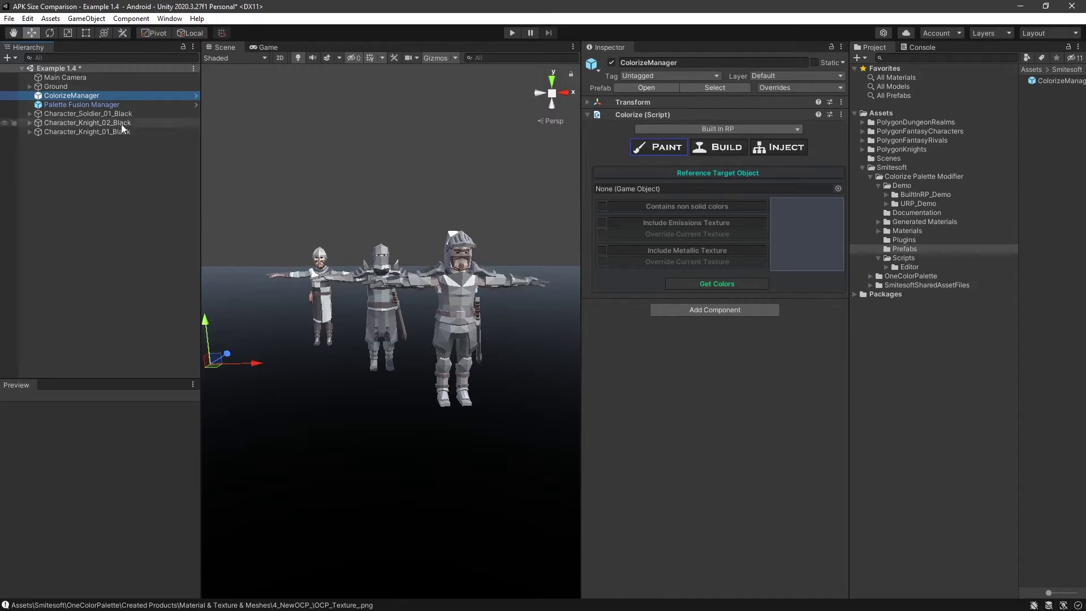
{"action": "left_click", "coordinate": [99, 104]}
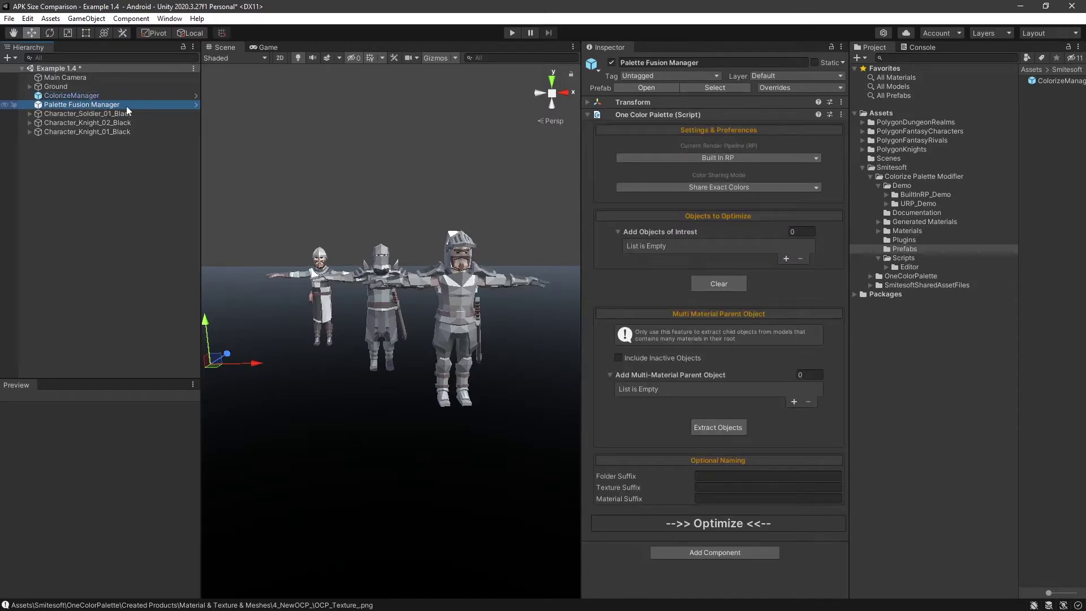
Step: Lock the Inspector, add the soldier and two knights as multi-material parents, and extract their six parts
{"action": "left_click", "coordinate": [831, 47]}
{"action": "left_click", "coordinate": [119, 113]}
{"action": "left_click", "coordinate": [116, 131], "text": "shift"}
{"action": "left_click_drag", "start_coordinate": [118, 117], "coordinate": [712, 382]}
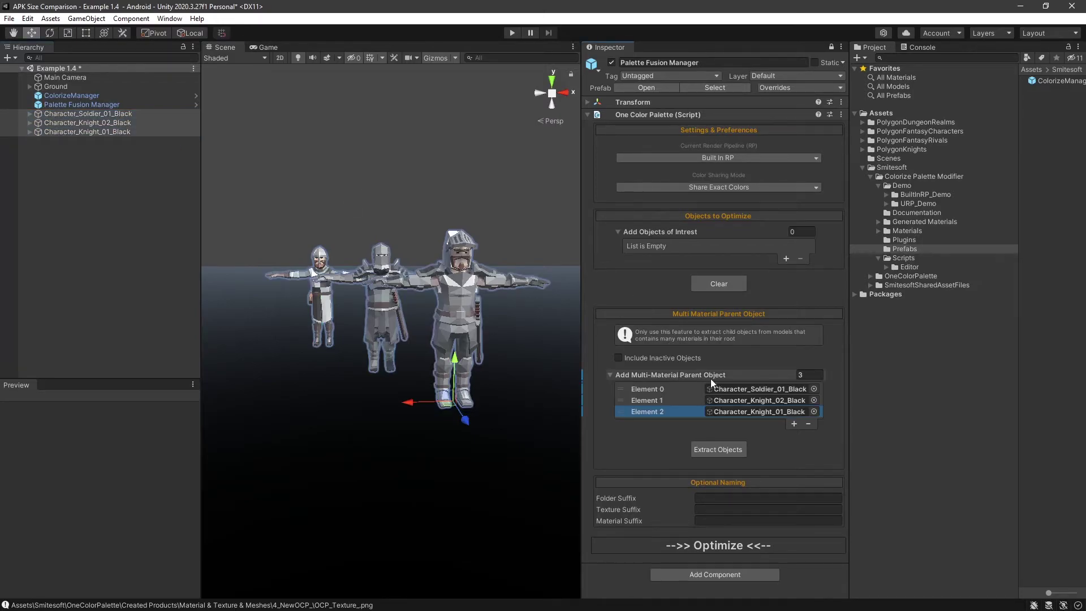
{"action": "left_click", "coordinate": [720, 452]}
Step: Leave Color Sharing Mode on Share Exact Colors and optimize the six listed objects
{"action": "scroll", "coordinate": [732, 403], "scroll_direction": "down", "scroll_amount": 2}
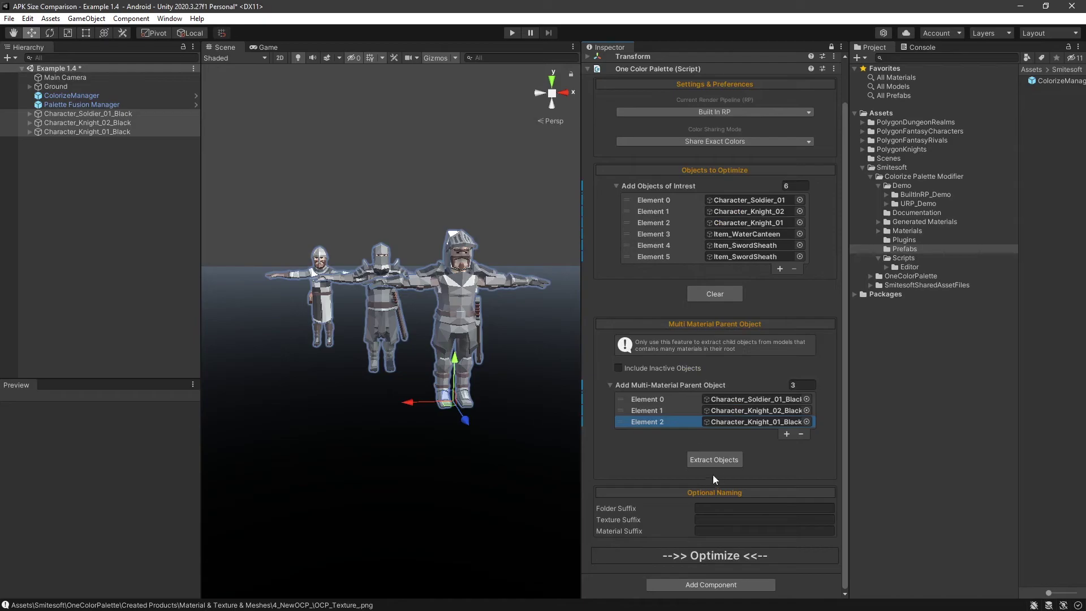
{"action": "scroll", "coordinate": [750, 455], "scroll_direction": "up", "scroll_amount": 2}
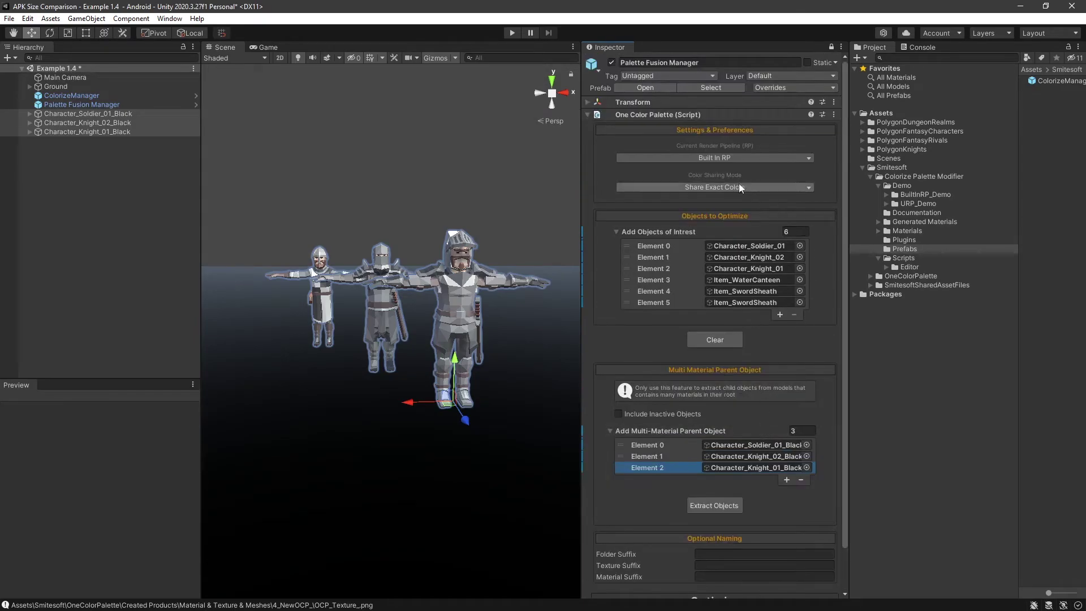
{"action": "left_click", "coordinate": [697, 188]}
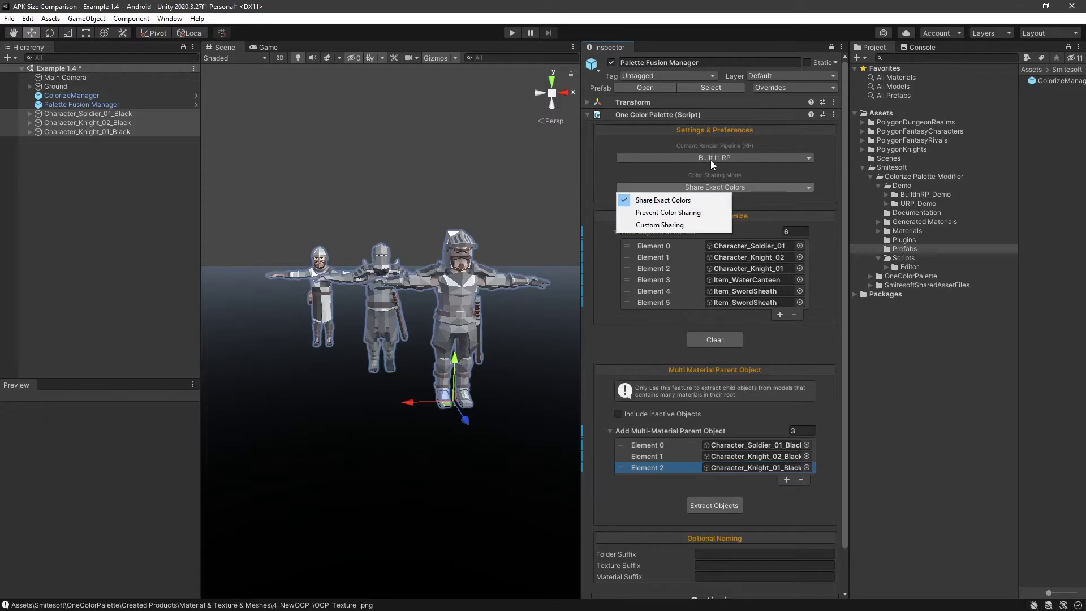
{"action": "left_click", "coordinate": [792, 154]}
{"action": "left_click", "coordinate": [833, 169]}
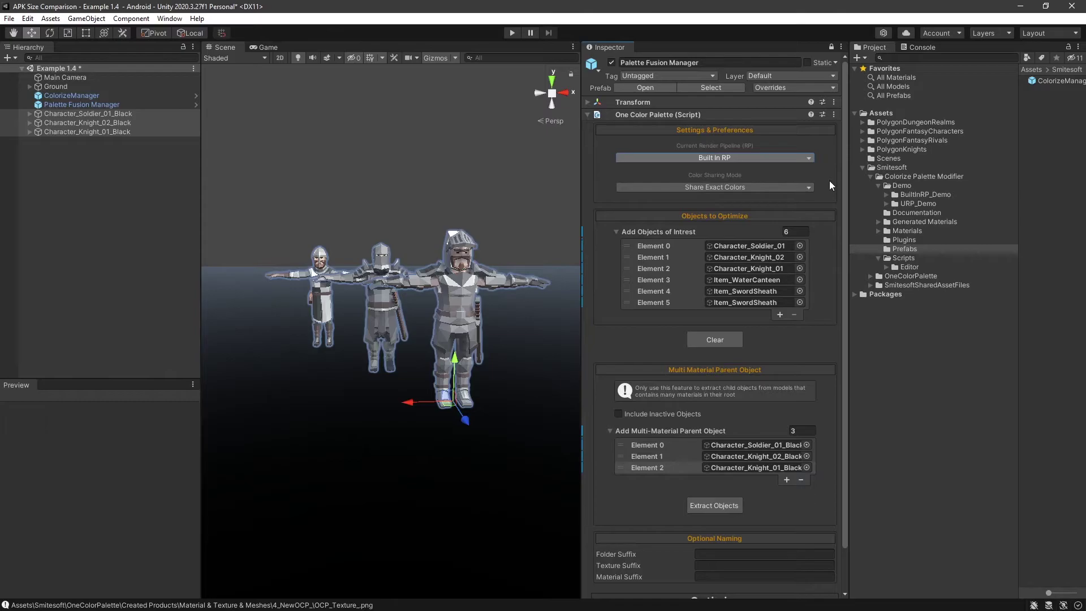
{"action": "scroll", "coordinate": [829, 181], "scroll_direction": "down", "scroll_amount": 2}
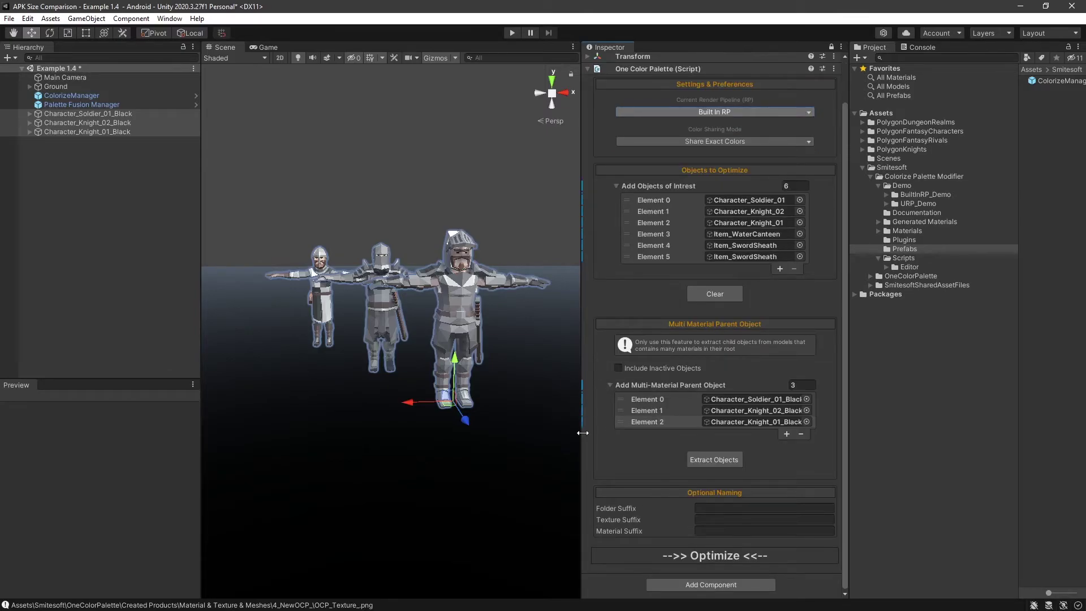
{"action": "left_click", "coordinate": [665, 556]}
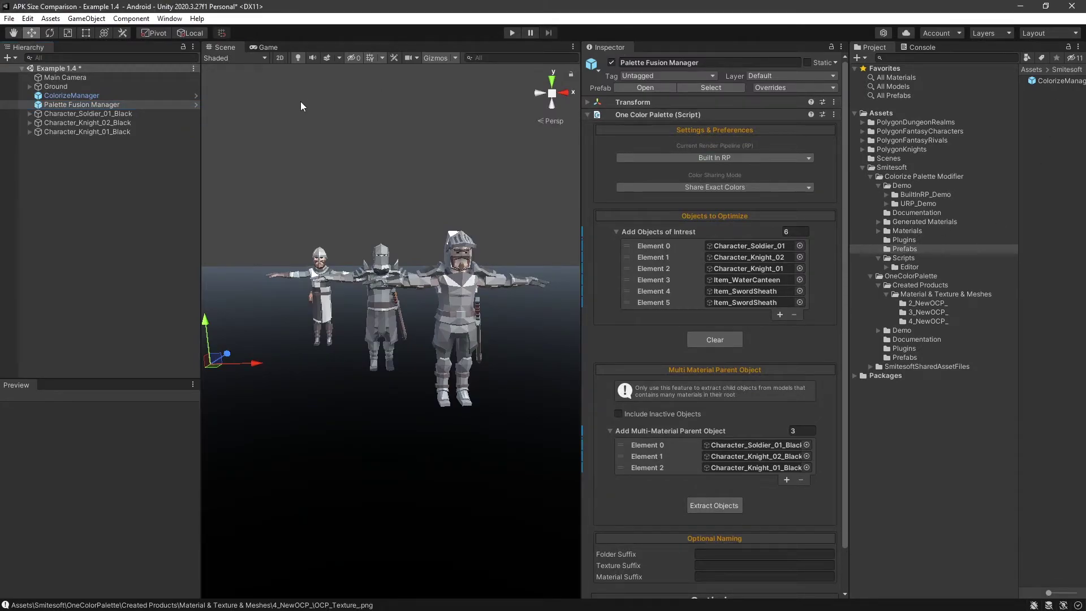
Step: Make Character_Soldier_01 the ColorizeManager reference target and read its palette colours
{"action": "left_click", "coordinate": [78, 96]}
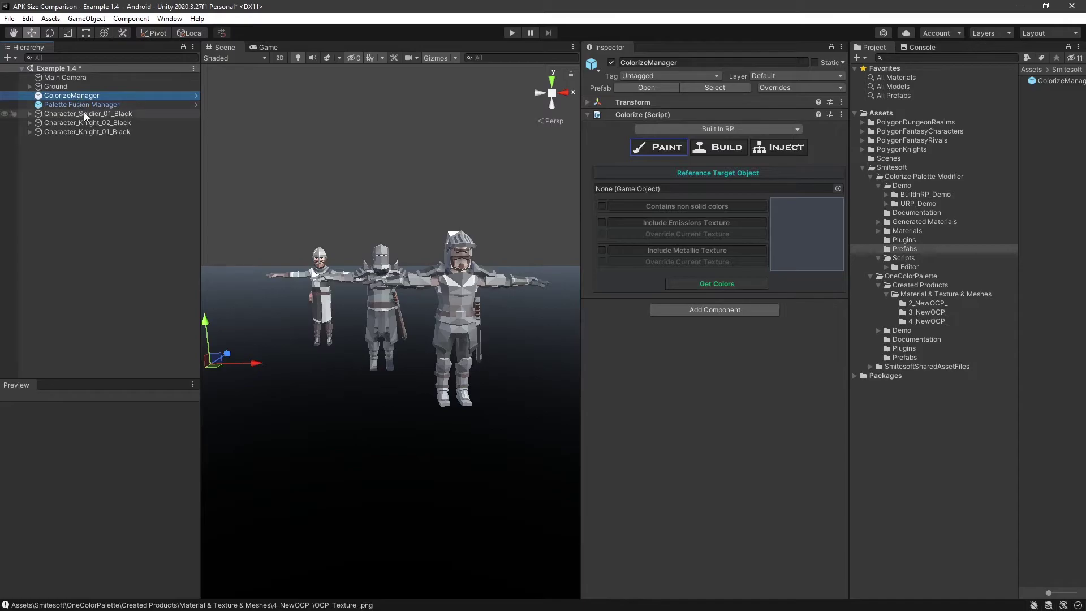
{"action": "left_click", "coordinate": [29, 114]}
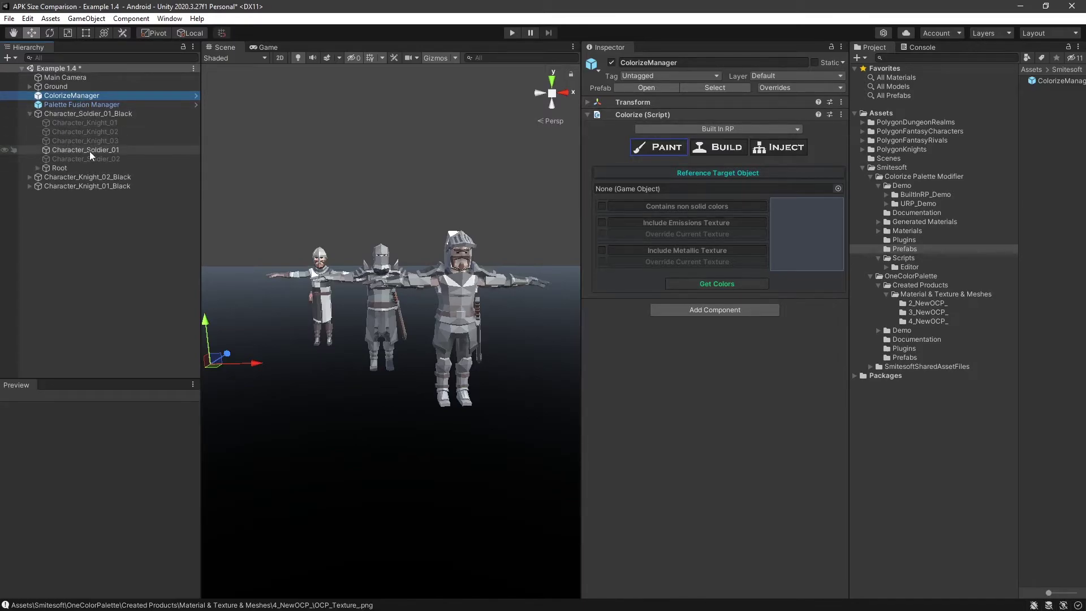
{"action": "left_click_drag", "start_coordinate": [84, 149], "coordinate": [644, 192]}
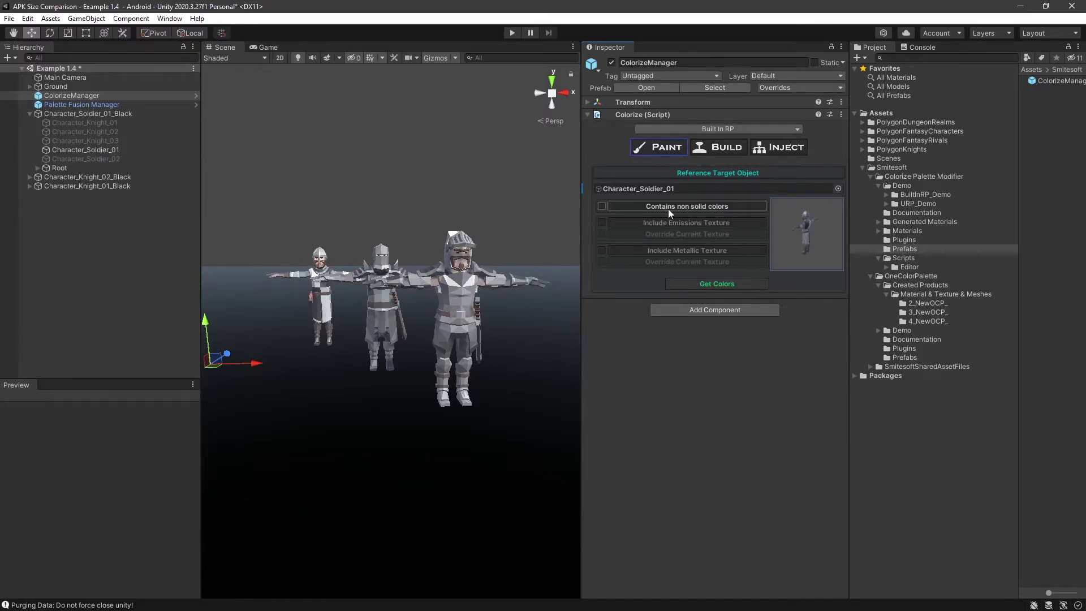
{"action": "left_click", "coordinate": [697, 286]}
{"action": "scroll", "coordinate": [697, 288], "scroll_direction": "down", "scroll_amount": 3}
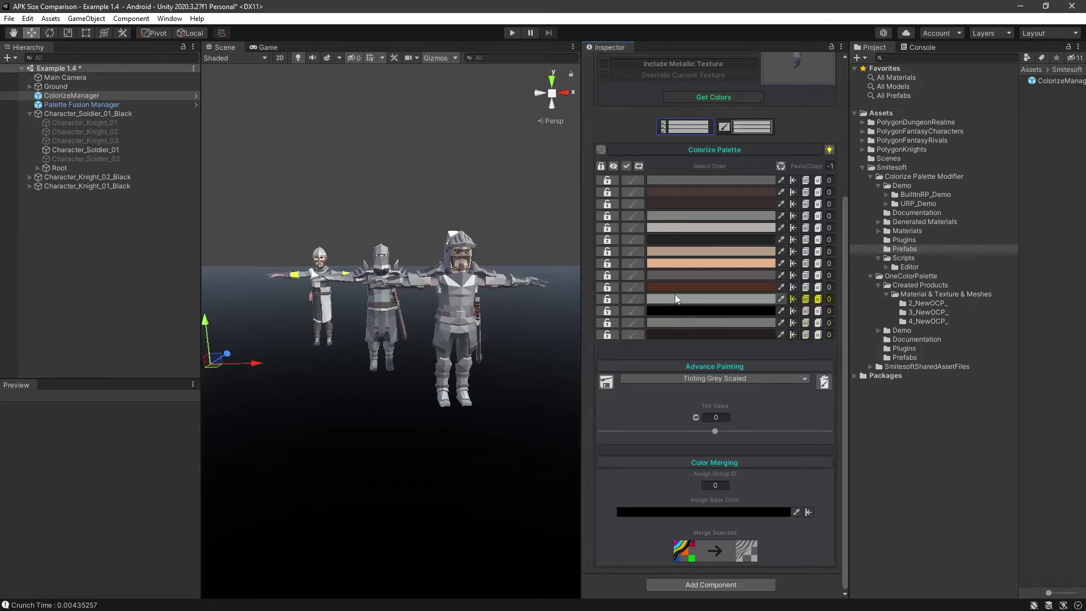
Step: Recolour row 13's grey palette entry to yellow-orange, leaving the black entry unchanged
{"action": "left_click", "coordinate": [675, 323]}
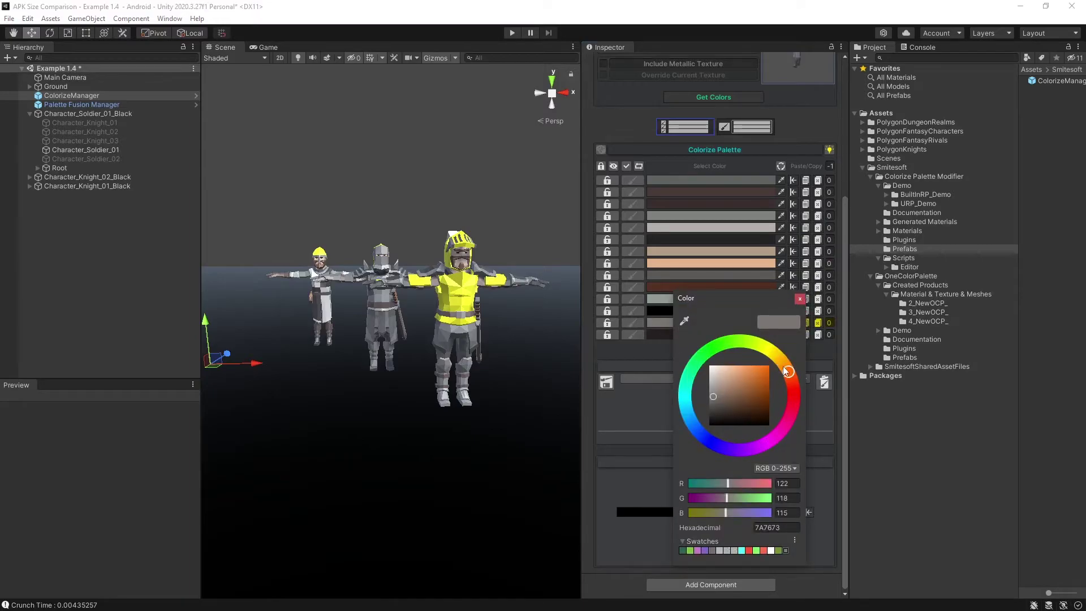
{"action": "mouse_move", "coordinate": [767, 368]}
{"action": "left_mouse_down"}
{"action": "mouse_move", "coordinate": [776, 368]}
{"action": "mouse_move", "coordinate": [769, 385]}
{"action": "mouse_move", "coordinate": [769, 368]}
{"action": "mouse_move", "coordinate": [785, 365]}
{"action": "left_mouse_up"}
{"action": "left_click", "coordinate": [800, 299]}
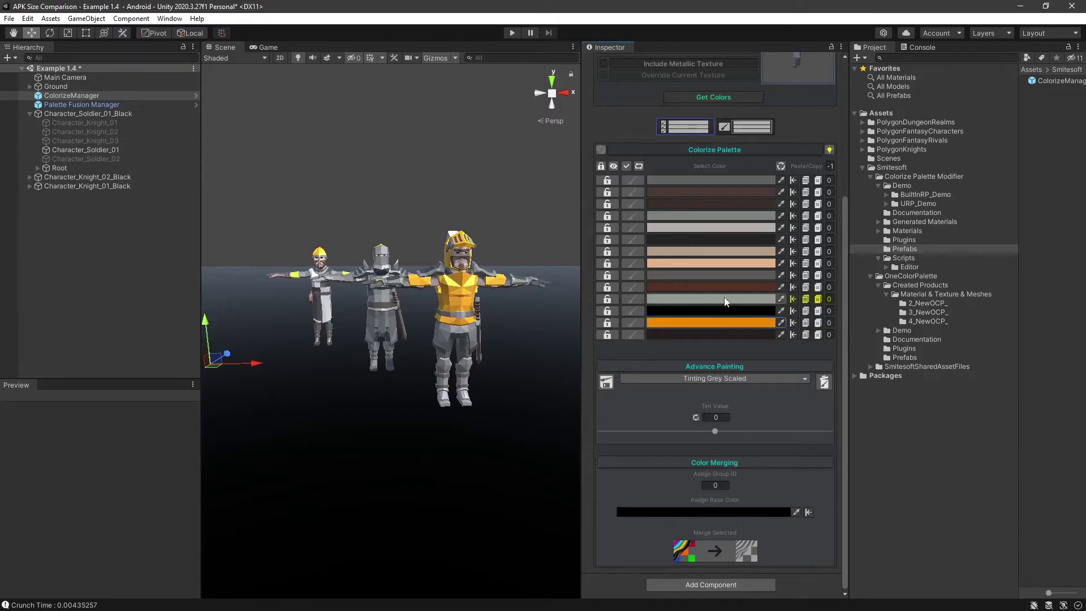
{"action": "left_click", "coordinate": [722, 240]}
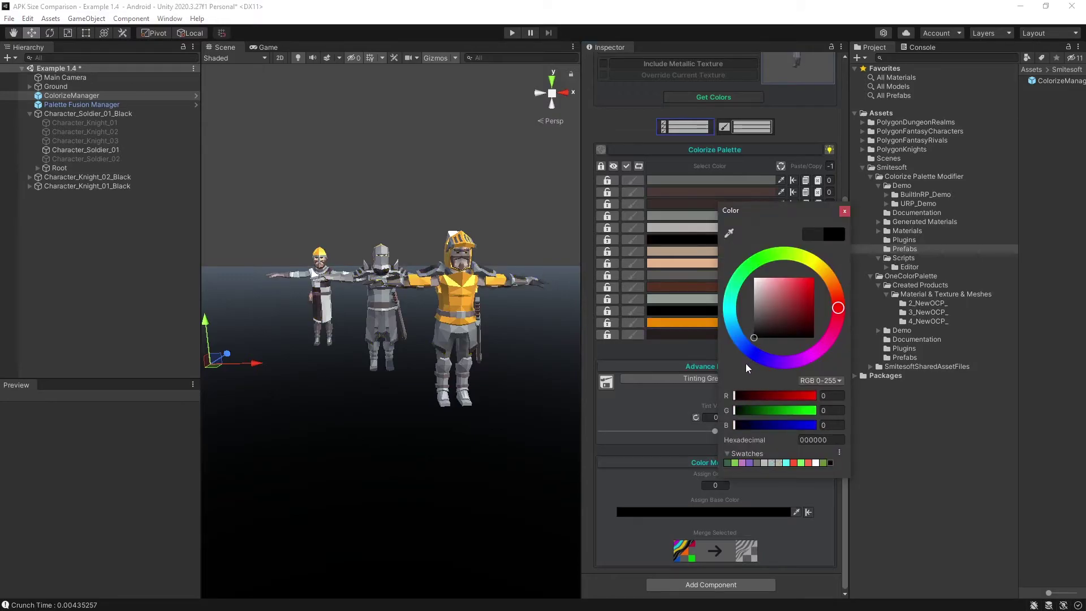
{"action": "left_click", "coordinate": [845, 211]}
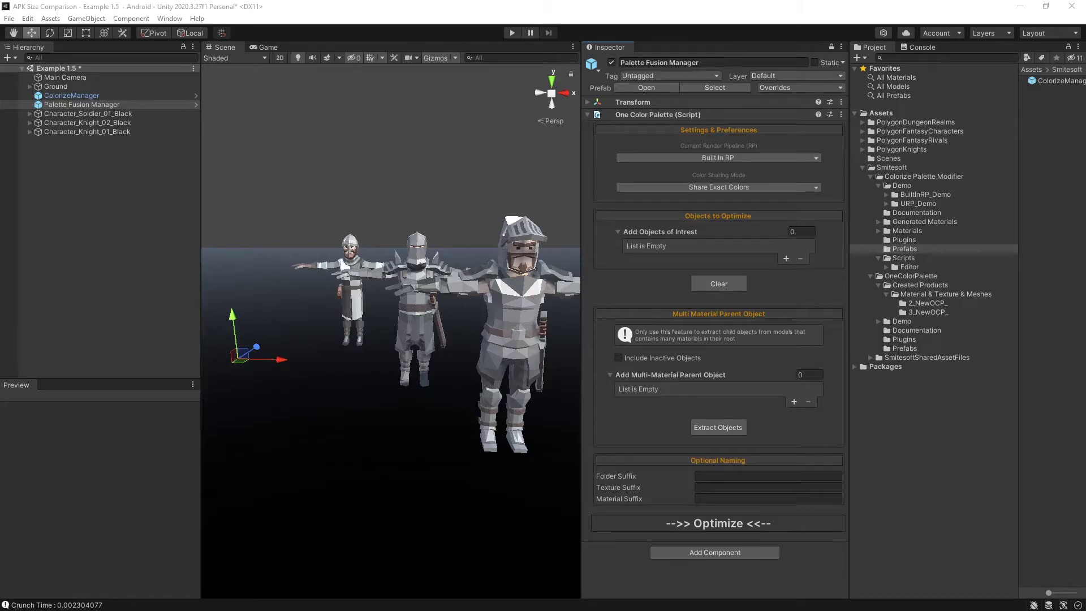
Step: Add the three Example 1.5 characters as multi-material parents and extract their six parts
{"action": "left_click", "coordinate": [107, 114]}
{"action": "left_click", "coordinate": [102, 132], "text": "shift"}
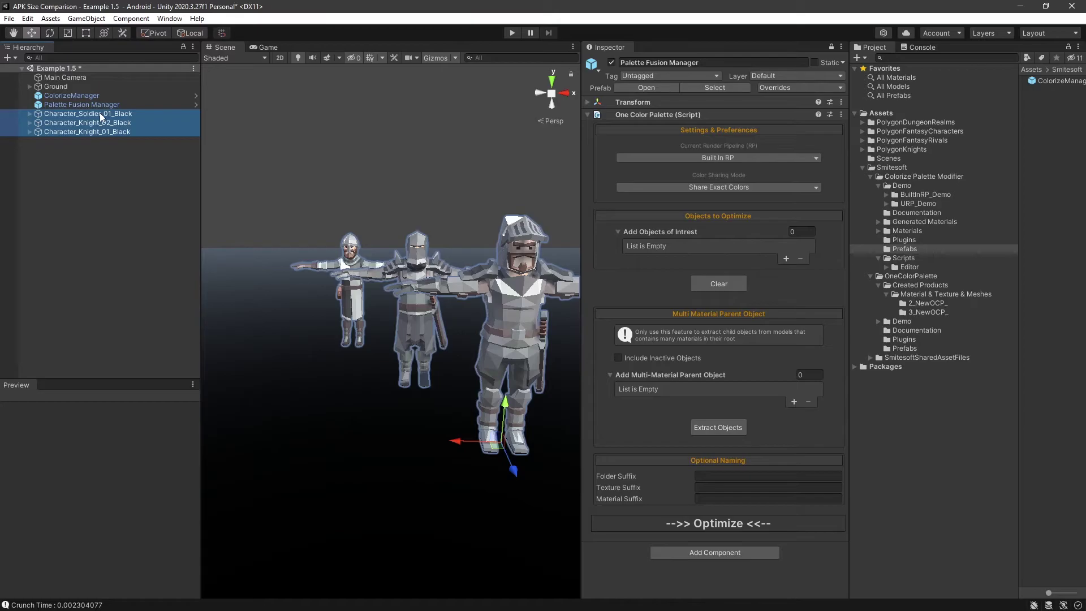
{"action": "left_click_drag", "start_coordinate": [104, 118], "coordinate": [668, 378]}
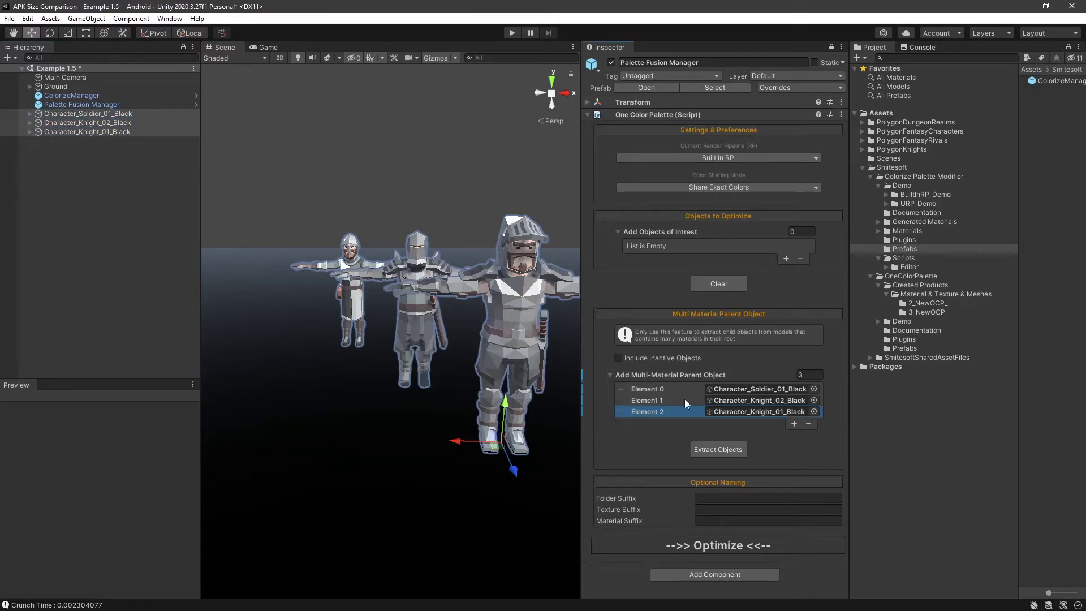
{"action": "left_click", "coordinate": [719, 450]}
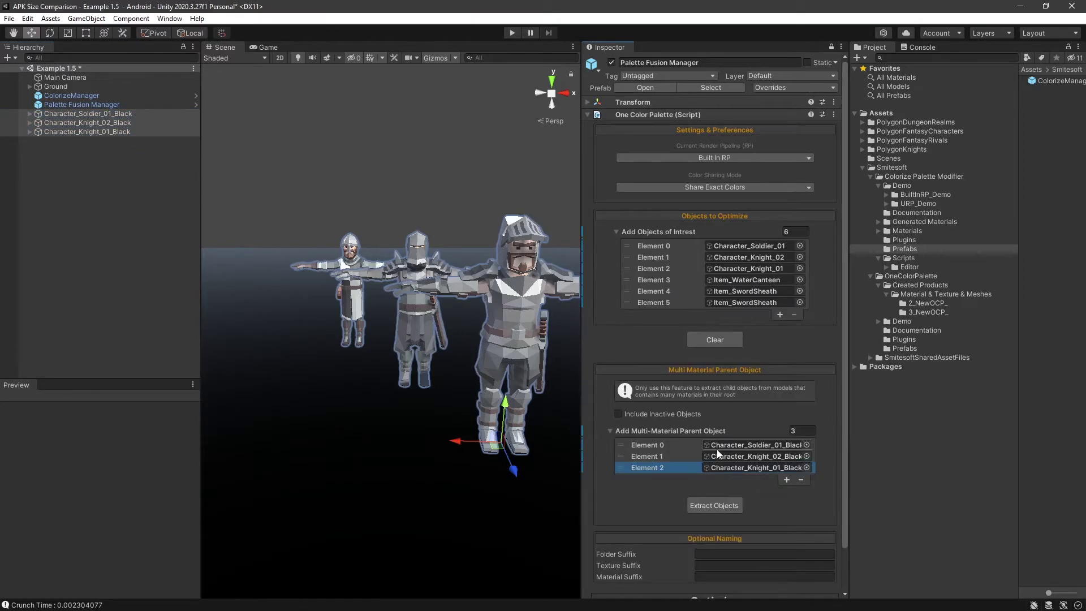
{"action": "scroll", "coordinate": [702, 356], "scroll_direction": "down", "scroll_amount": 3}
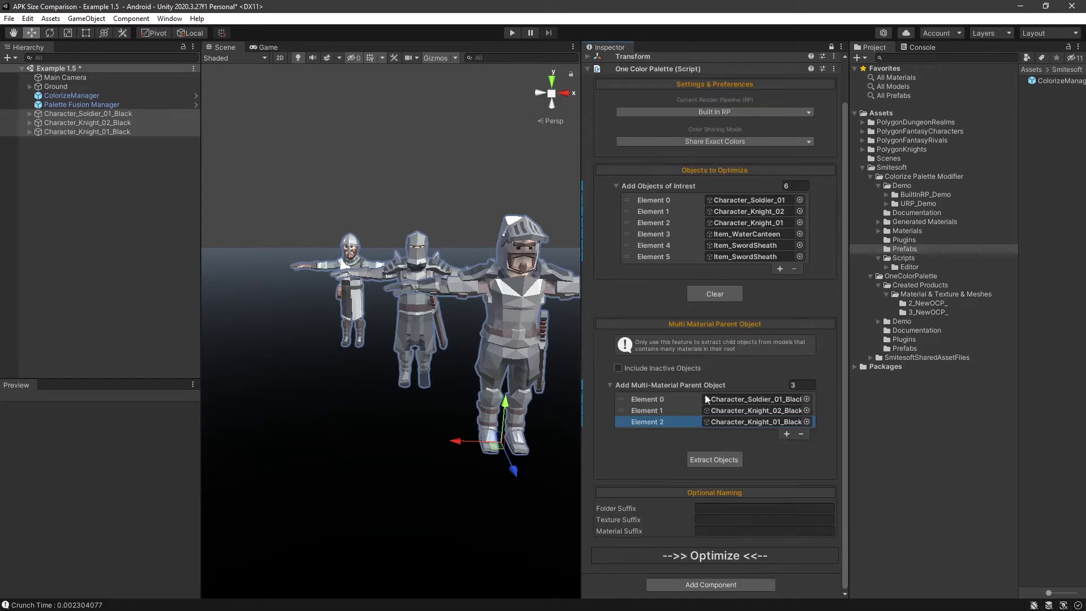
Step: Set Color Sharing Mode to Prevent Color Sharing and run Optimize
{"action": "left_click", "coordinate": [701, 142]}
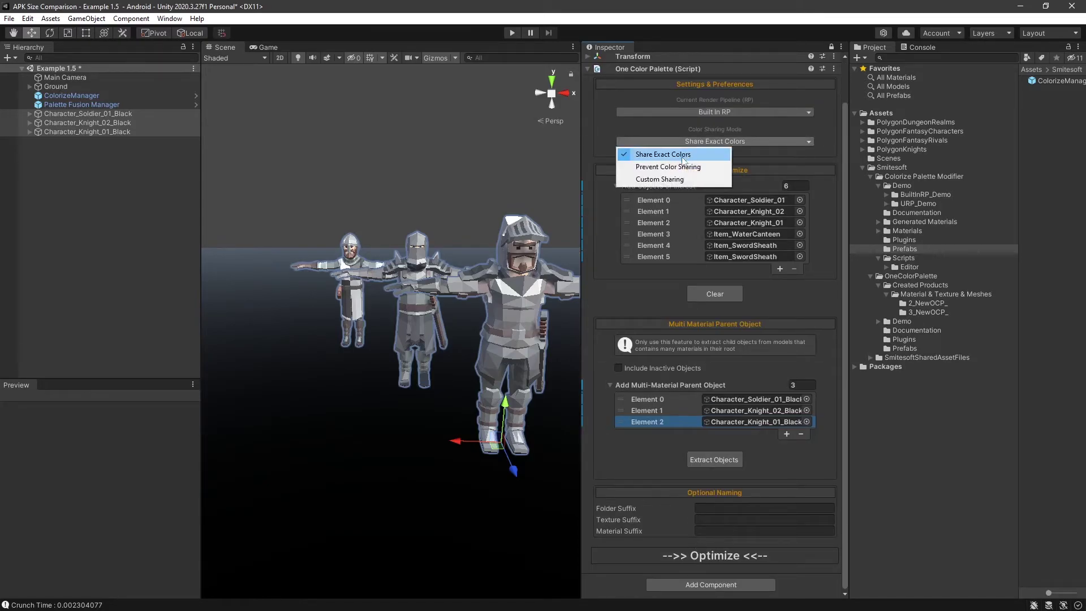
{"action": "left_click", "coordinate": [648, 168]}
{"action": "scroll", "coordinate": [592, 192], "scroll_direction": "down", "scroll_amount": 2}
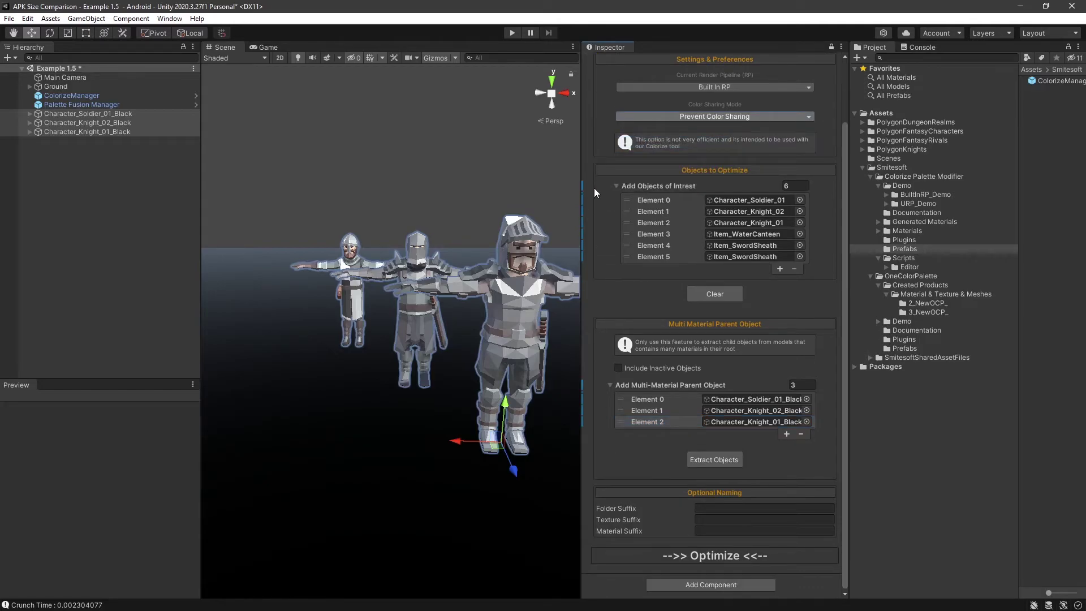
{"action": "left_click", "coordinate": [700, 557]}
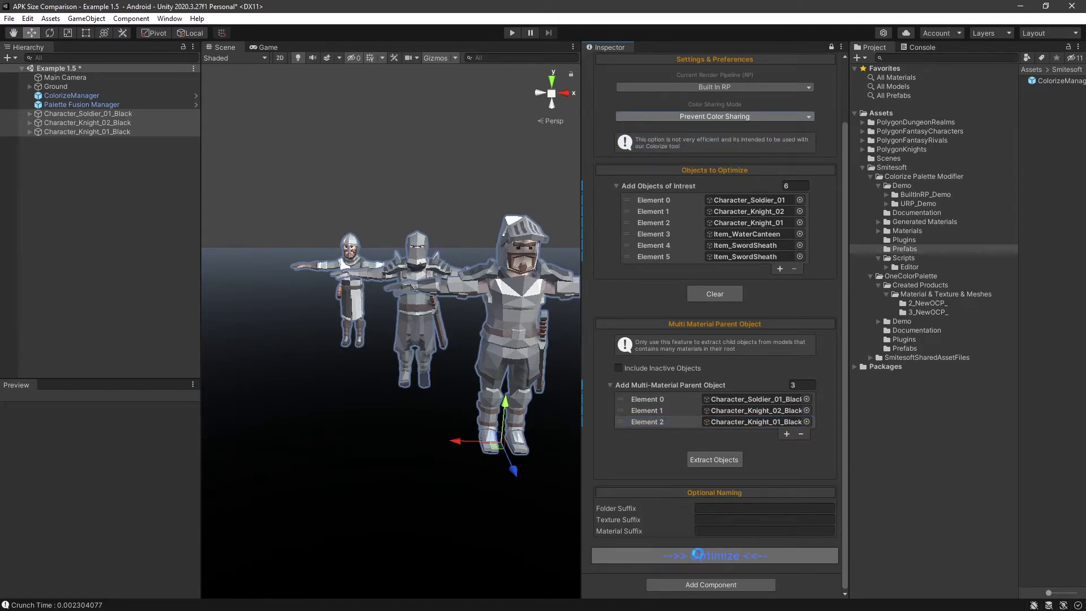
Step: Unlock the Inspector and load Character_Soldier_01's colours into the ColorizeManager palette
{"action": "left_click", "coordinate": [54, 97]}
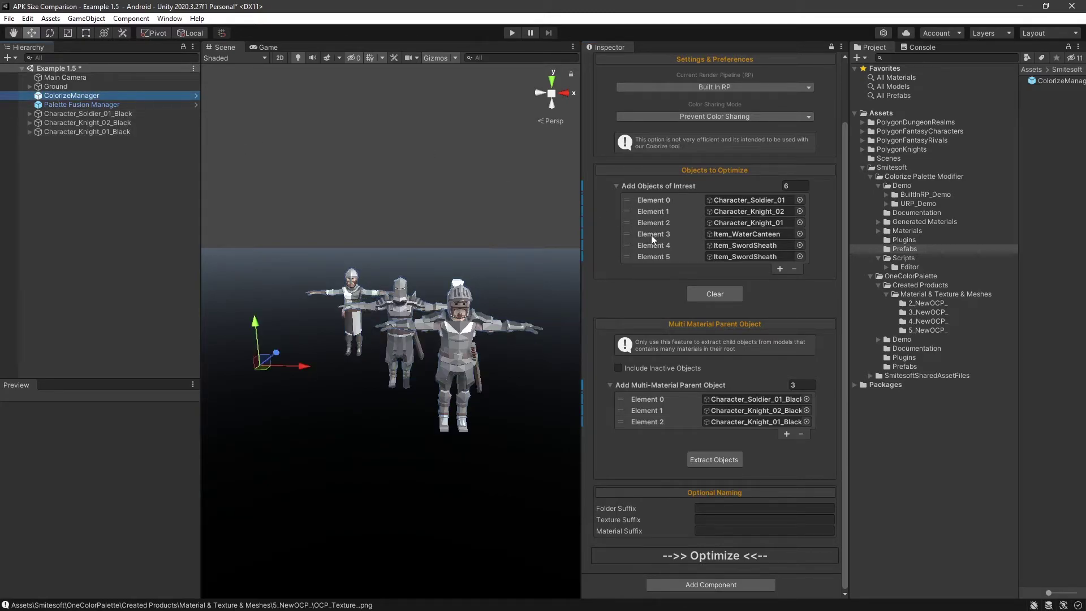
{"action": "left_click", "coordinate": [833, 47]}
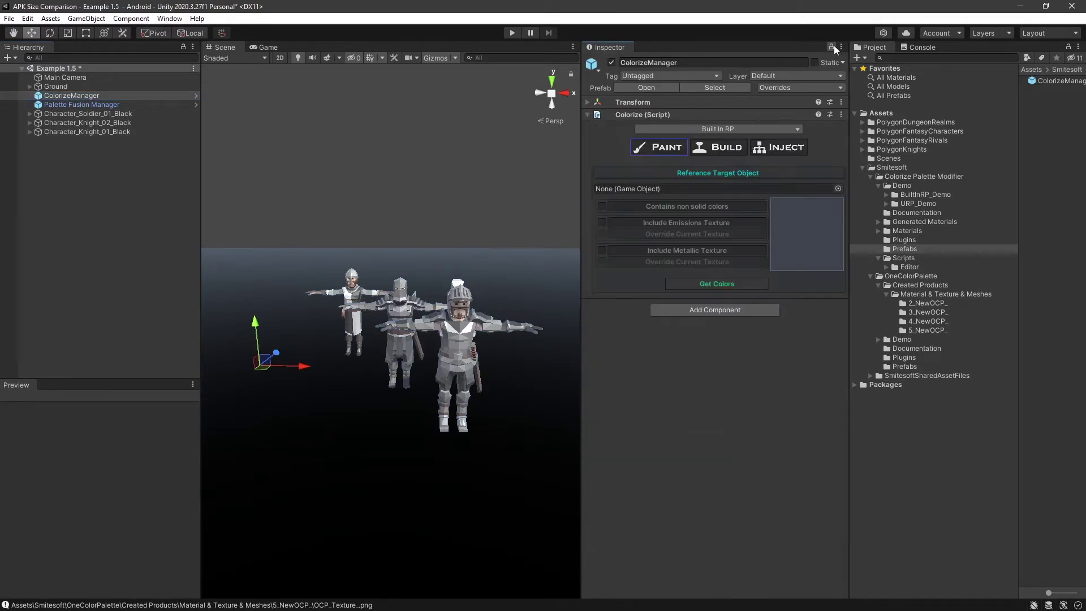
{"action": "left_click", "coordinate": [30, 114]}
{"action": "left_click_drag", "start_coordinate": [85, 150], "coordinate": [654, 190]}
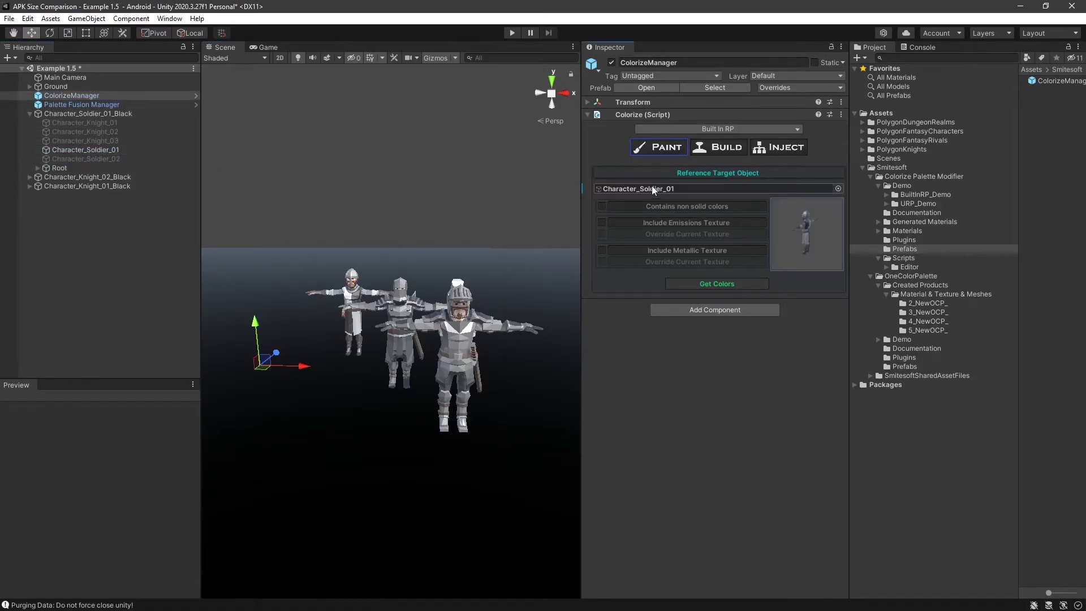
{"action": "left_click", "coordinate": [709, 286]}
{"action": "scroll", "coordinate": [709, 286], "scroll_direction": "down", "scroll_amount": 3}
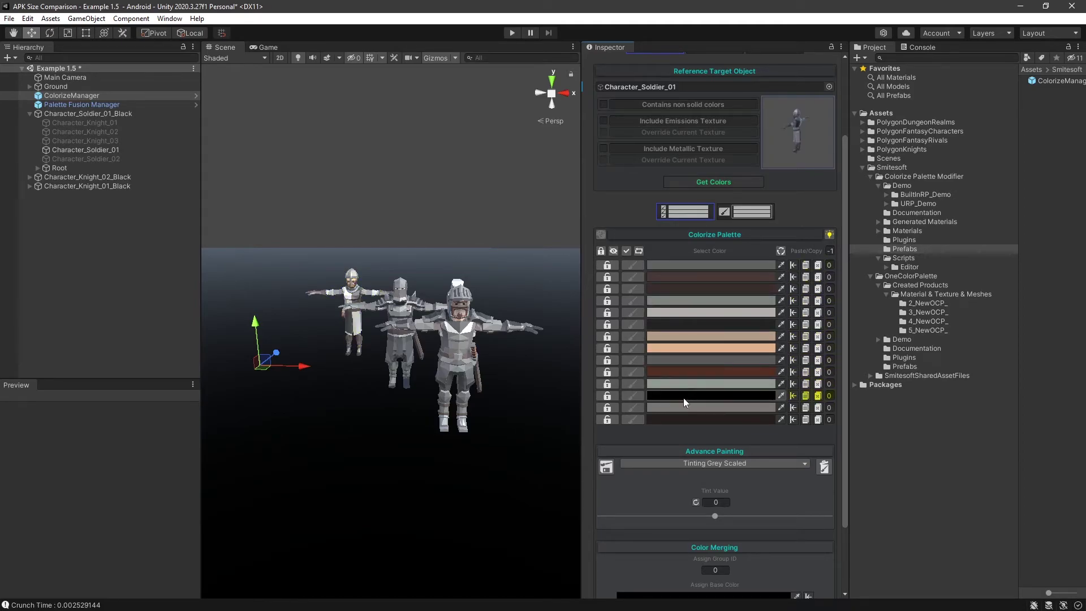
Step: Recolour the soldier's second palette entry to red FF3A09, then target Character_Knight_02
{"action": "left_click", "coordinate": [679, 276]}
{"action": "left_click_drag", "start_coordinate": [768, 358], "coordinate": [770, 314]}
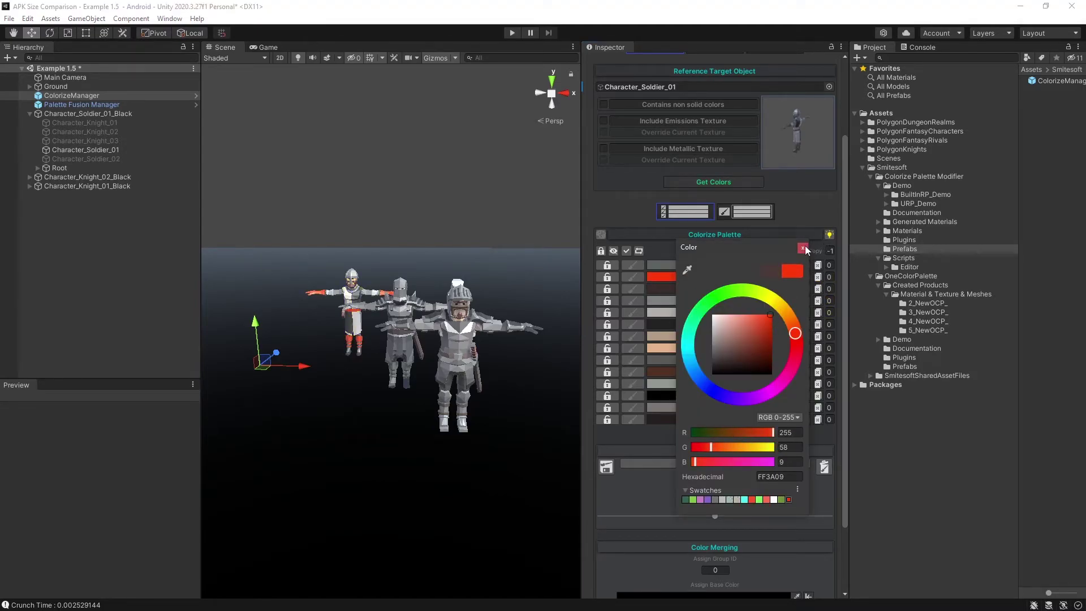
{"action": "left_click", "coordinate": [802, 248]}
{"action": "left_click", "coordinate": [29, 178]}
{"action": "left_click_drag", "start_coordinate": [70, 196], "coordinate": [684, 91]}
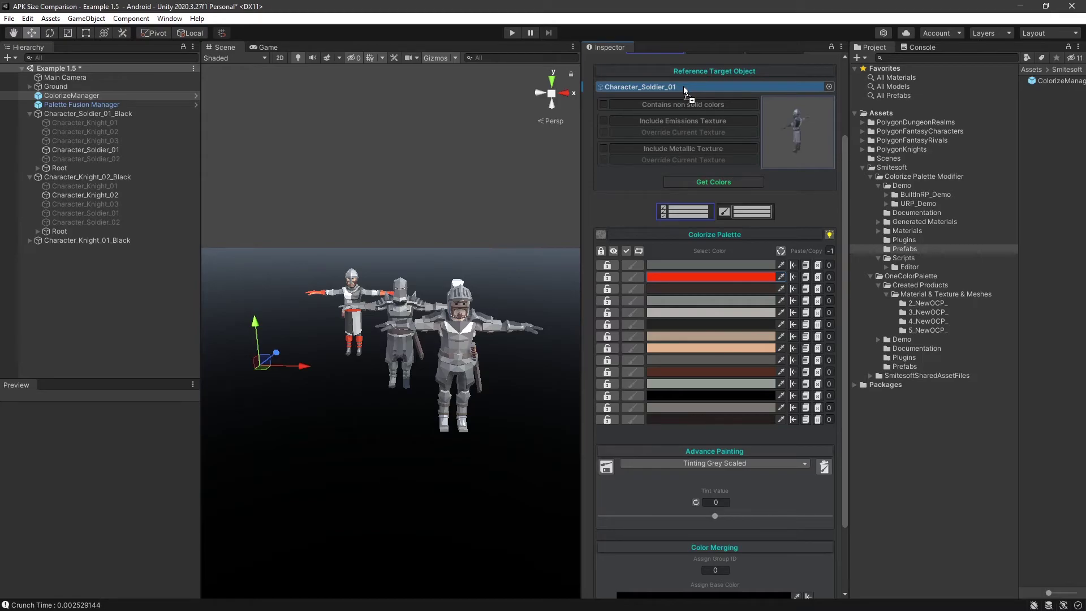
Step: Load Character_Knight_02's colours into the Colorize palette with Get Colors
{"action": "left_click_drag", "start_coordinate": [685, 90], "coordinate": [687, 92]}
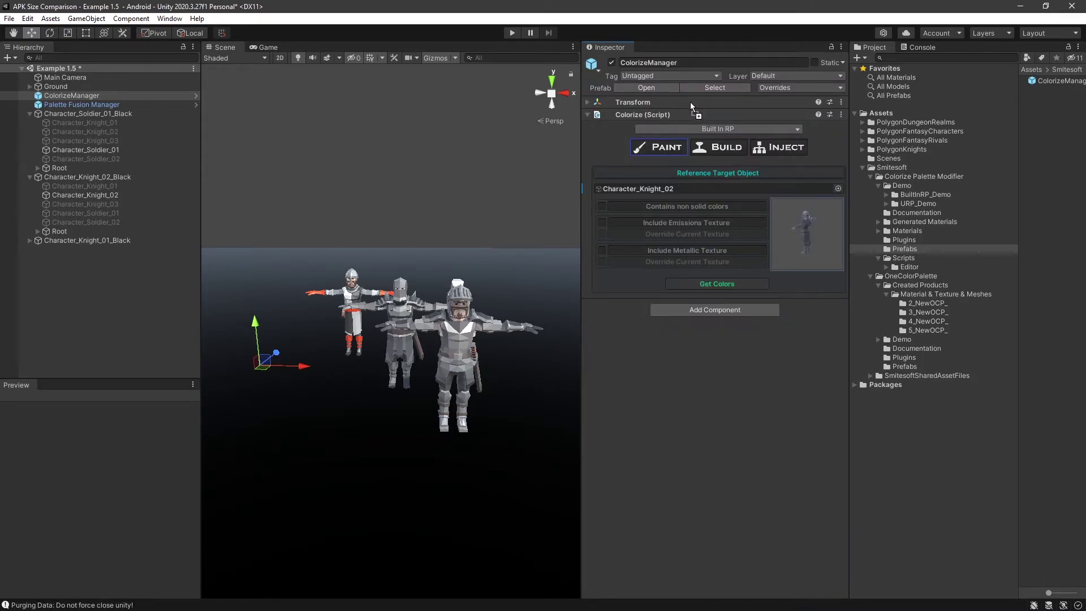
{"action": "left_click", "coordinate": [714, 285]}
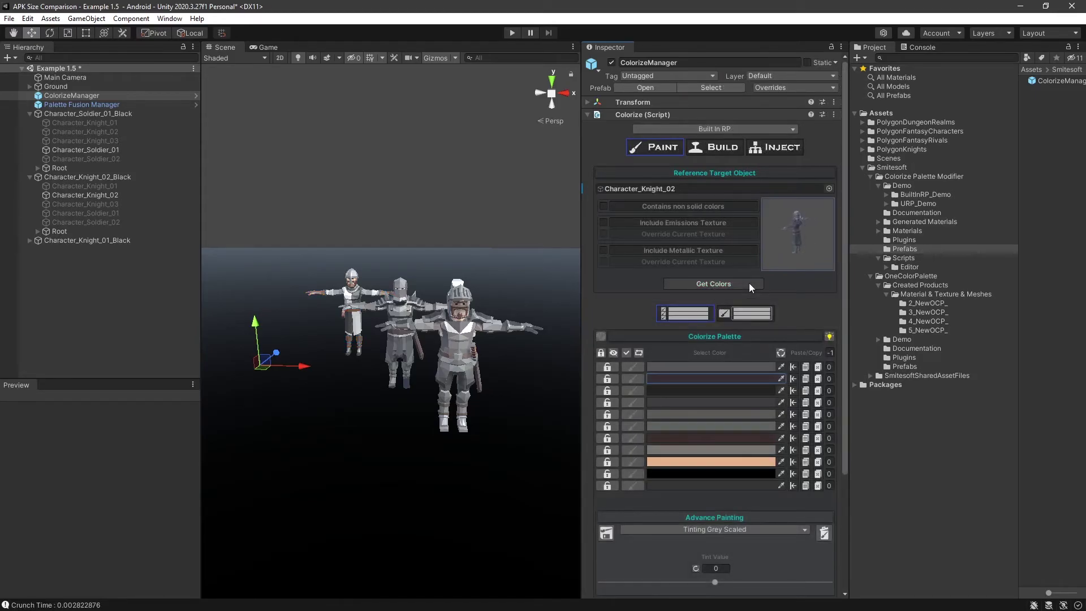
{"action": "scroll", "coordinate": [749, 283], "scroll_direction": "down", "scroll_amount": 3}
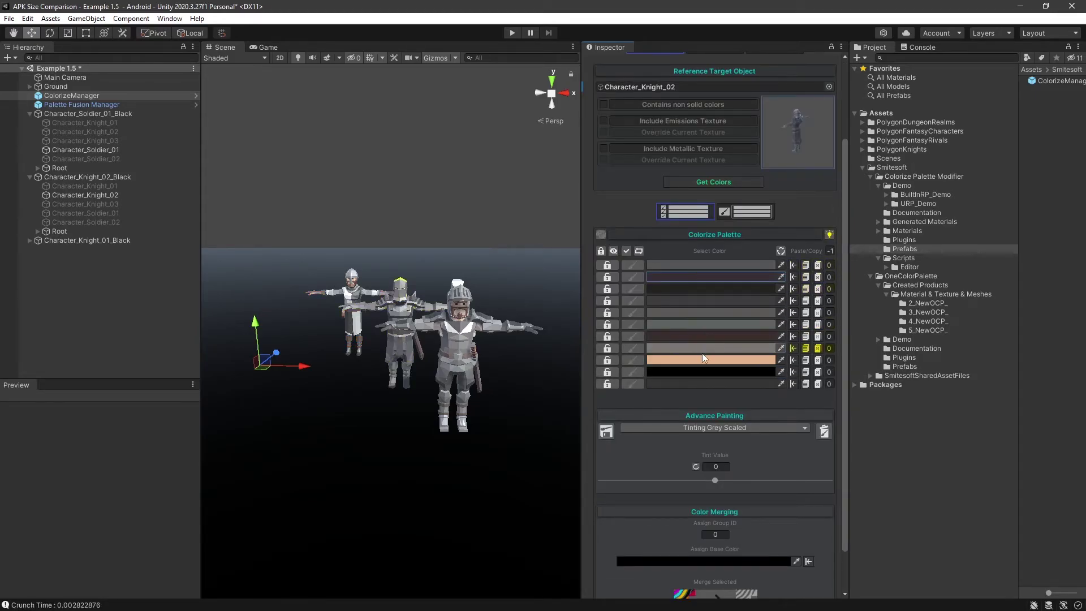
Step: Recolour the knight's palette: fourth entry blue, second entry pink, sixth entry green
{"action": "left_click", "coordinate": [695, 302]}
{"action": "left_click_drag", "start_coordinate": [755, 370], "coordinate": [790, 319]}
{"action": "left_click", "coordinate": [820, 274]}
{"action": "left_click", "coordinate": [699, 277]}
{"action": "left_click", "coordinate": [820, 253]}
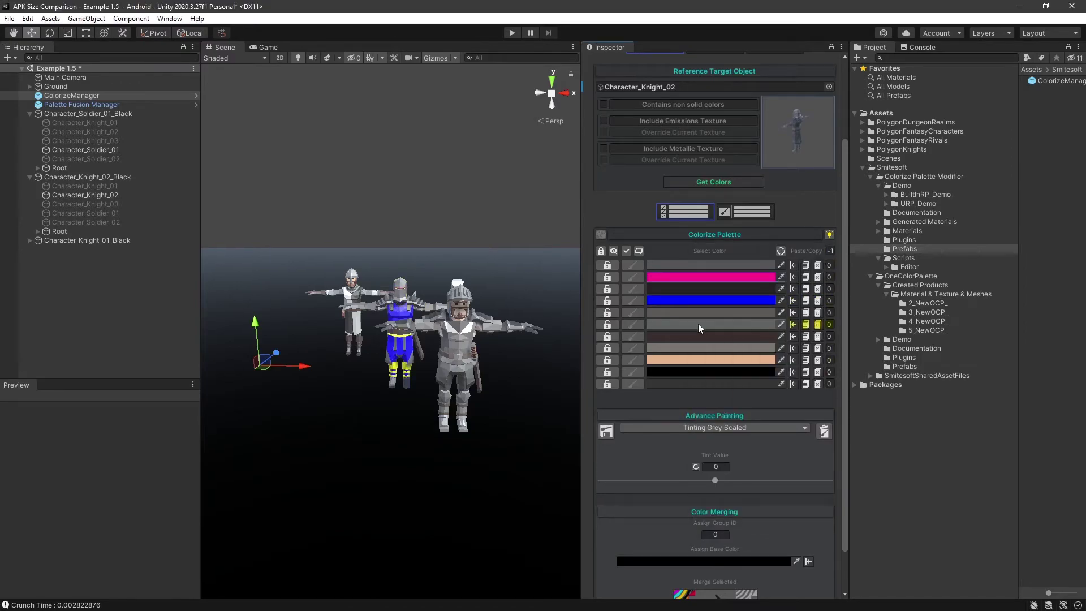
{"action": "left_click", "coordinate": [700, 325]}
{"action": "left_click", "coordinate": [715, 369]}
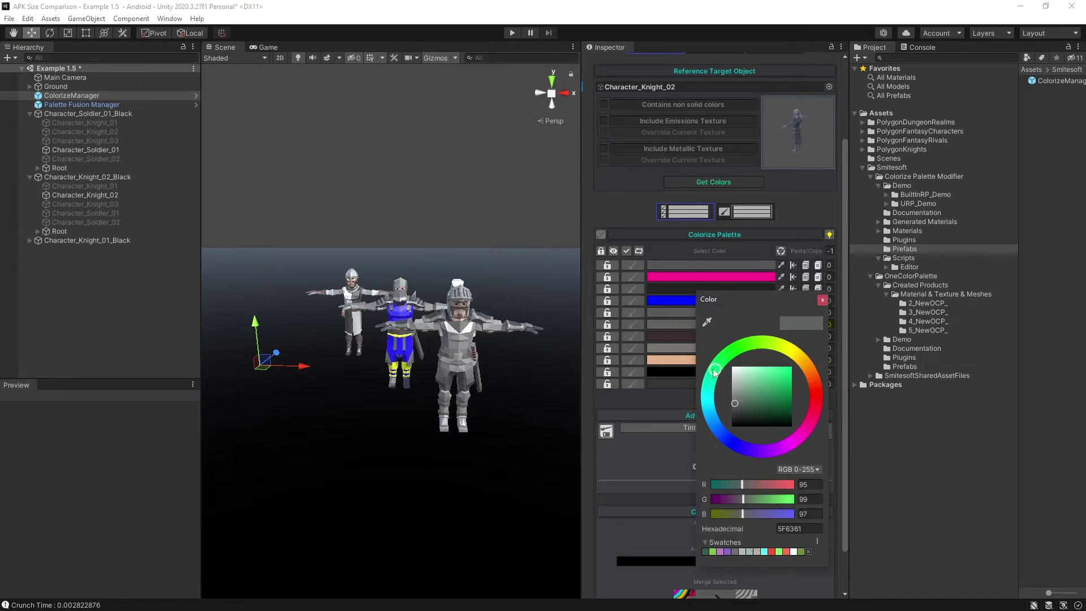
{"action": "left_click", "coordinate": [822, 300]}
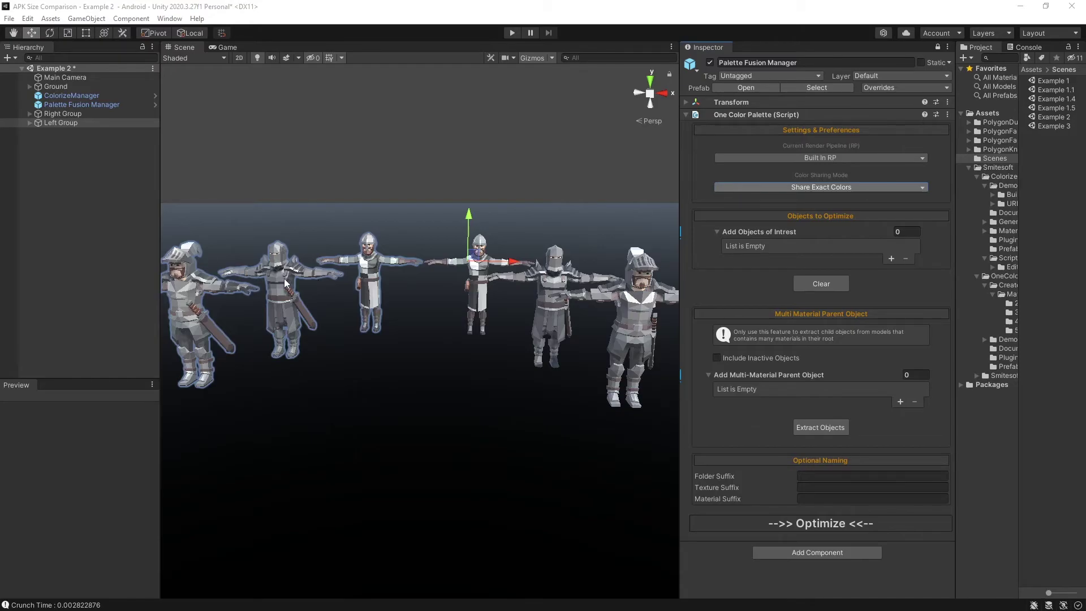
Step: Inspect the Right Group and Left Group knights, then select the Palette Fusion Manager
{"action": "left_click", "coordinate": [69, 113]}
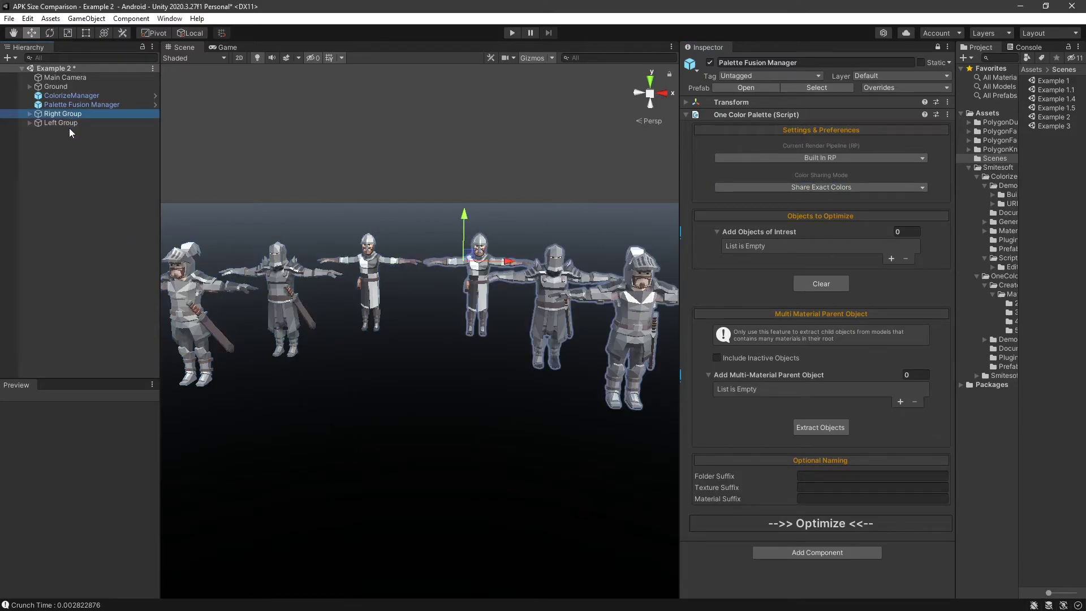
{"action": "left_click", "coordinate": [67, 123]}
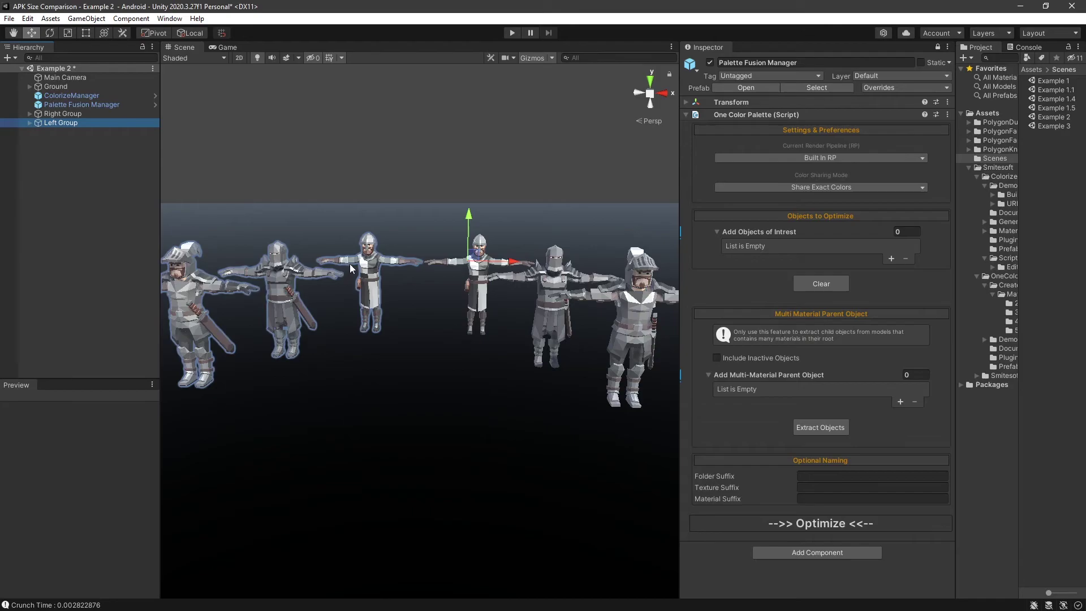
{"action": "left_click", "coordinate": [91, 104]}
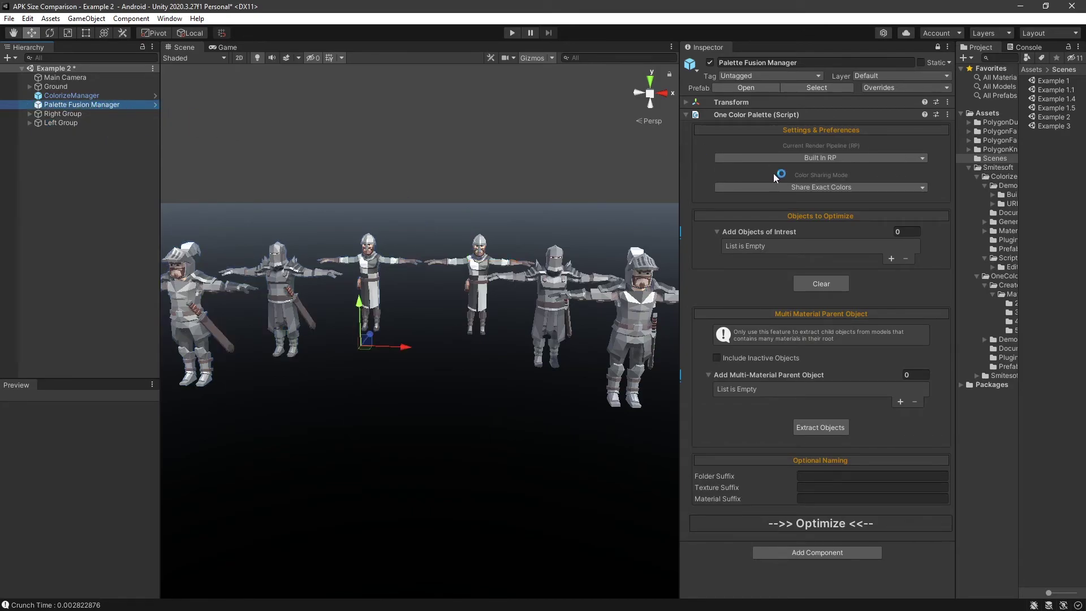
Step: Switch to Custom Sharing and extract Right Group's objects with Color Share ID 0
{"action": "left_click", "coordinate": [832, 189]}
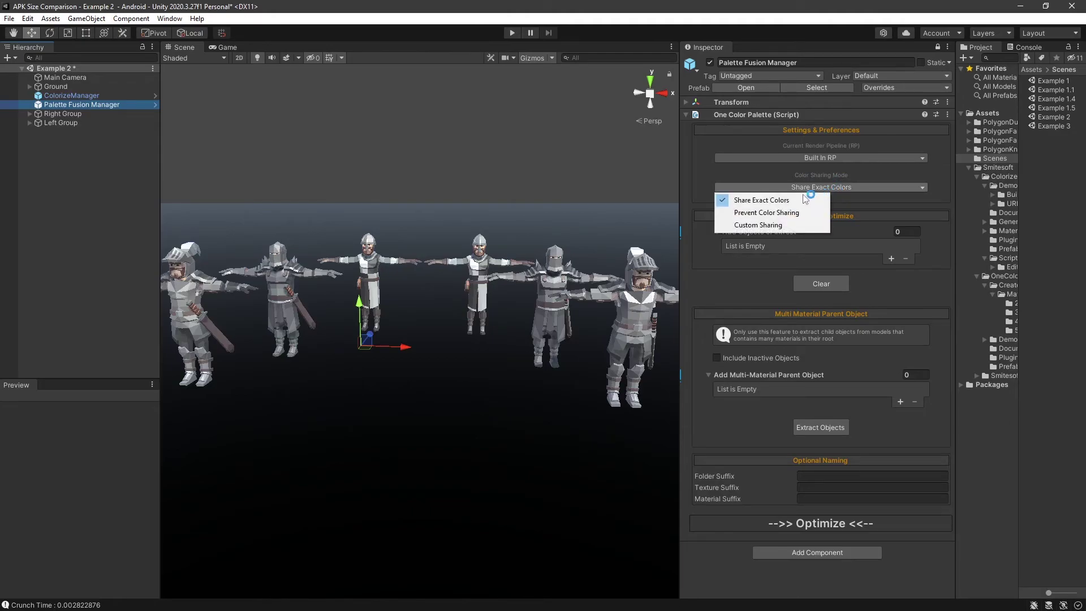
{"action": "left_click", "coordinate": [765, 227]}
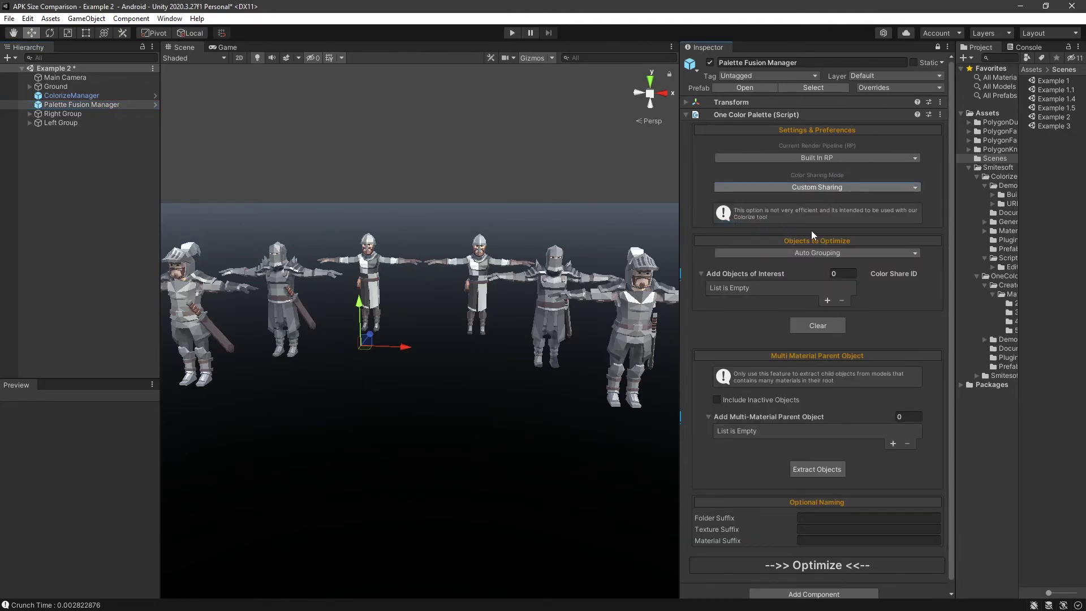
{"action": "scroll", "coordinate": [898, 223], "scroll_direction": "down", "scroll_amount": 1}
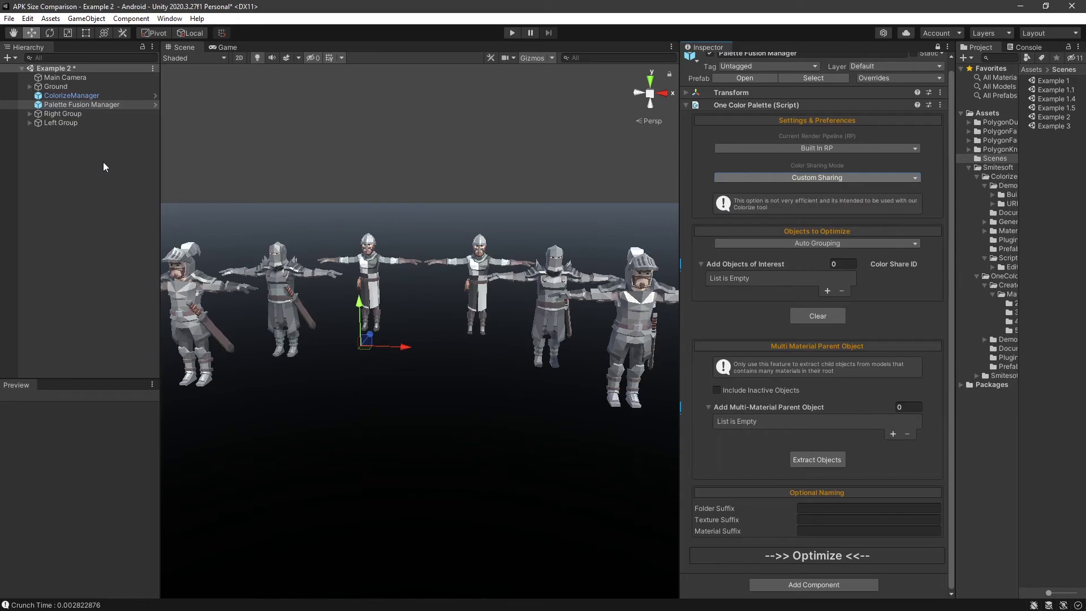
{"action": "left_click_drag", "start_coordinate": [55, 115], "coordinate": [755, 408]}
{"action": "left_click", "coordinate": [820, 461]}
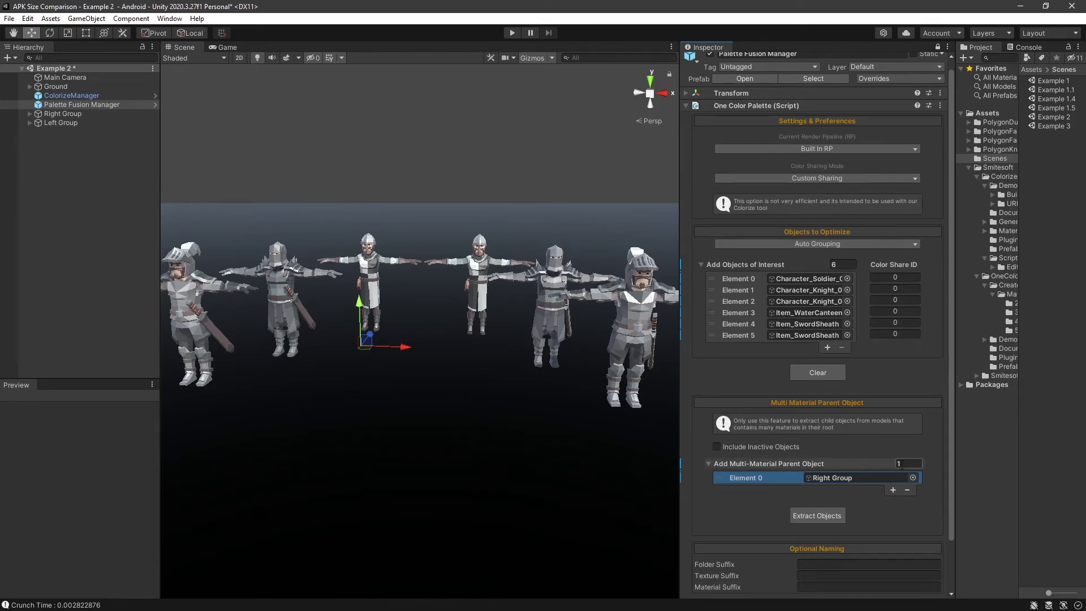
Step: Clear the parent list to 0, then extract Left Group's objects with Color Share ID 1
{"action": "left_click", "coordinate": [902, 464]}
{"action": "type", "text": "0"}
{"action": "key", "text": "Return"}
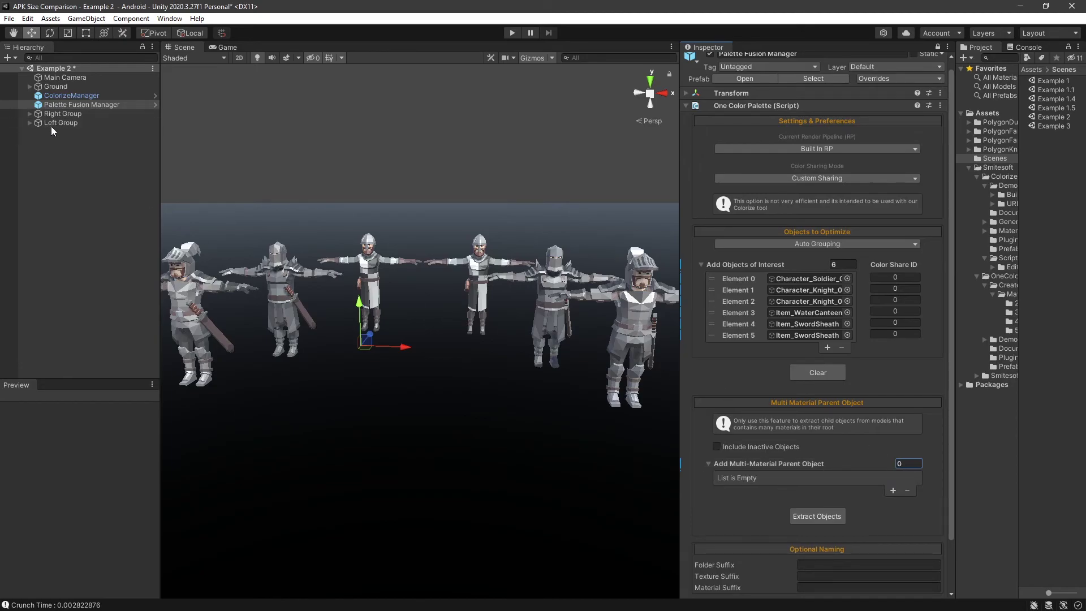
{"action": "left_click_drag", "start_coordinate": [49, 124], "coordinate": [759, 471]}
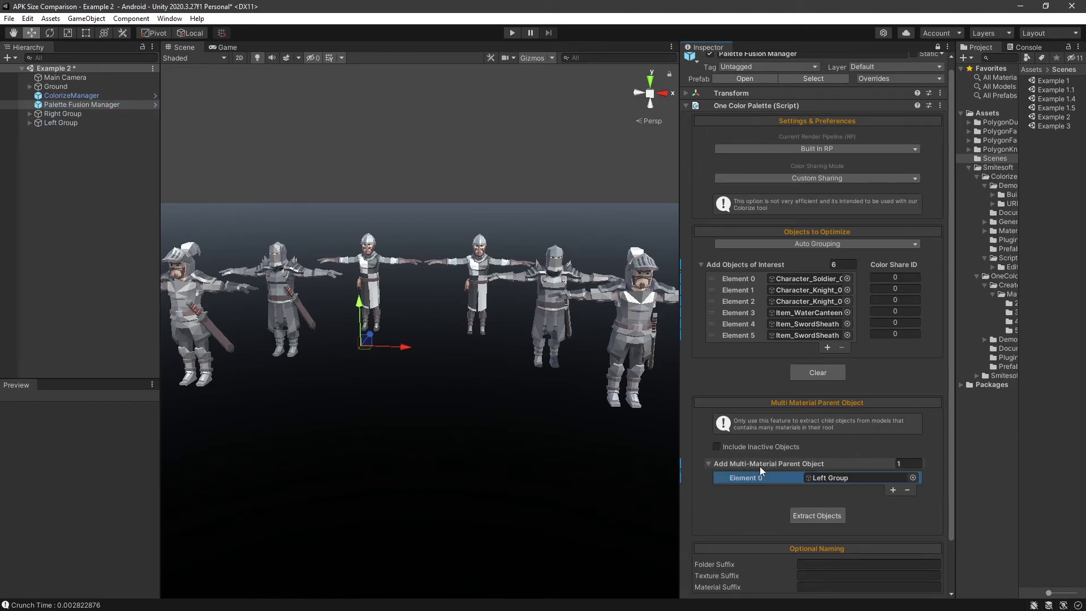
{"action": "left_click", "coordinate": [817, 516]}
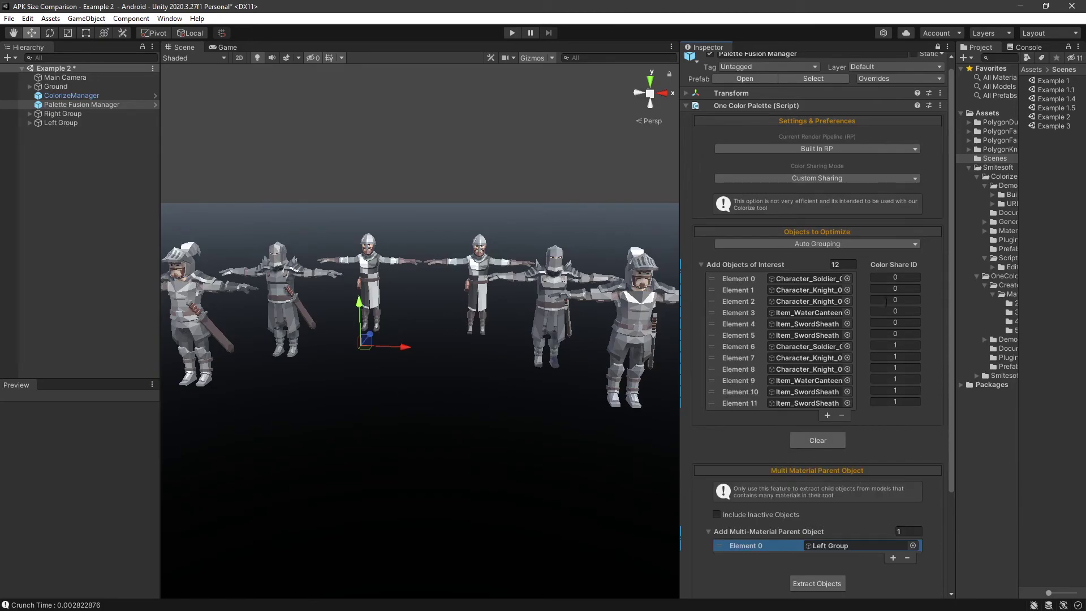
{"action": "left_click", "coordinate": [875, 369]}
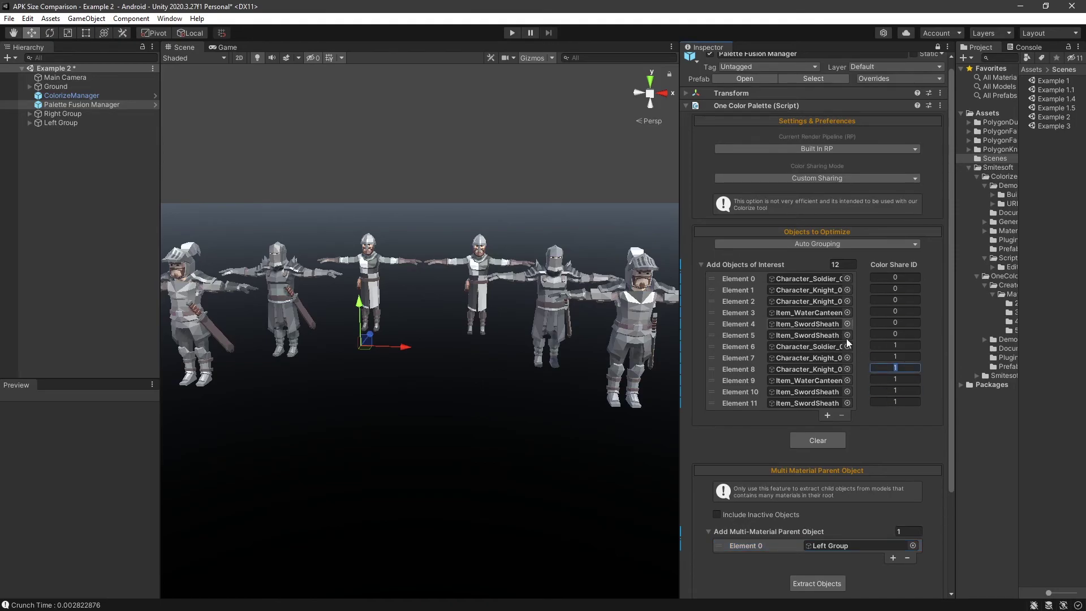
{"action": "scroll", "coordinate": [868, 429], "scroll_direction": "down", "scroll_amount": 5}
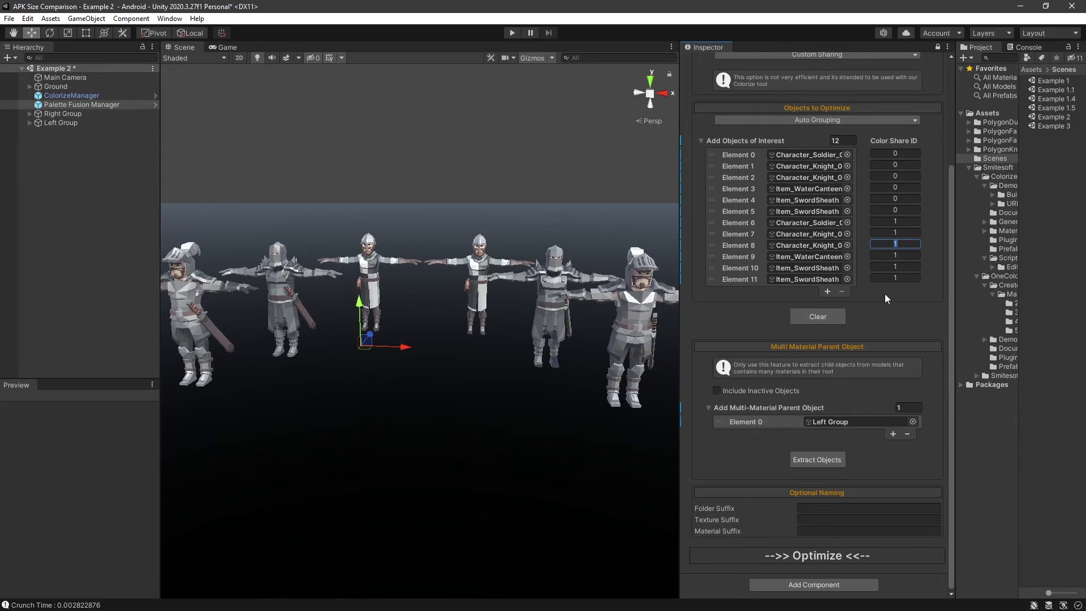
Step: Optimize the twelve objects, then read Right Group's Character_Soldier_01 colours into the Colorize palette
{"action": "left_click", "coordinate": [812, 557]}
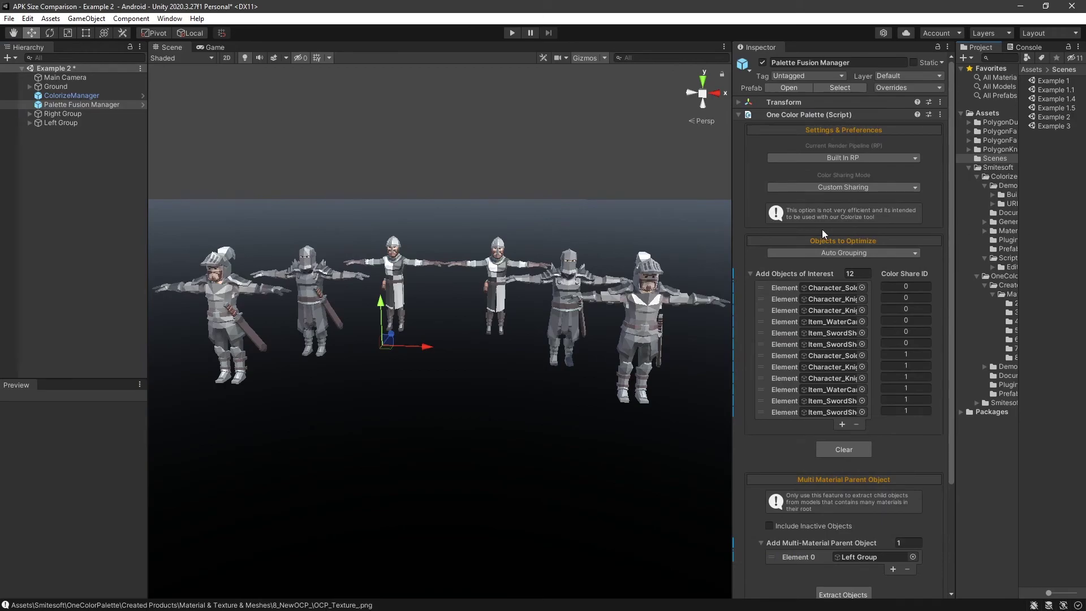
{"action": "scroll", "coordinate": [823, 229], "scroll_direction": "down", "scroll_amount": 4}
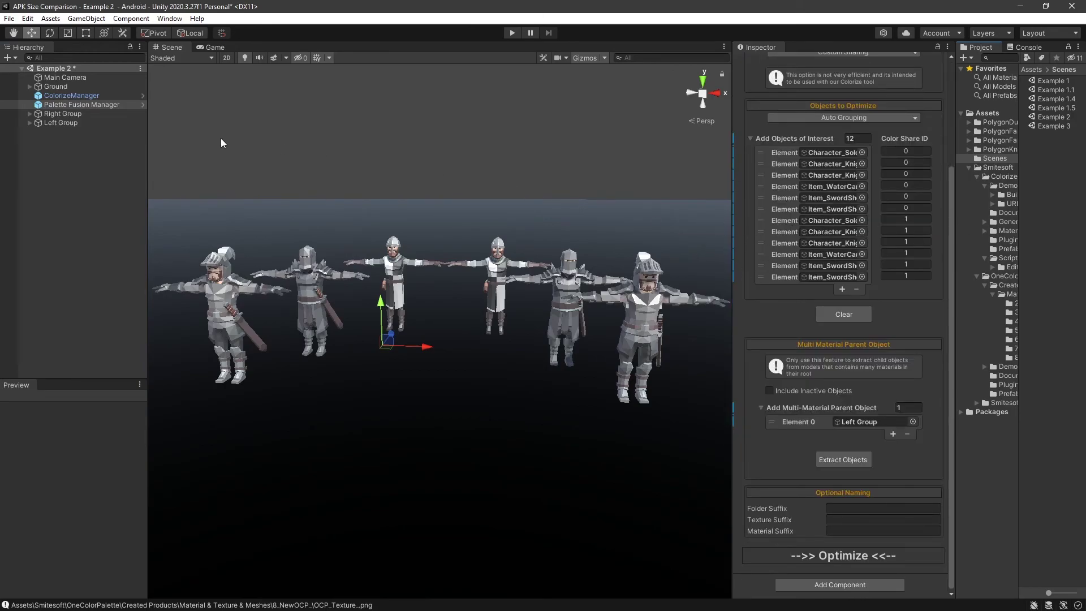
{"action": "left_click", "coordinate": [61, 97]}
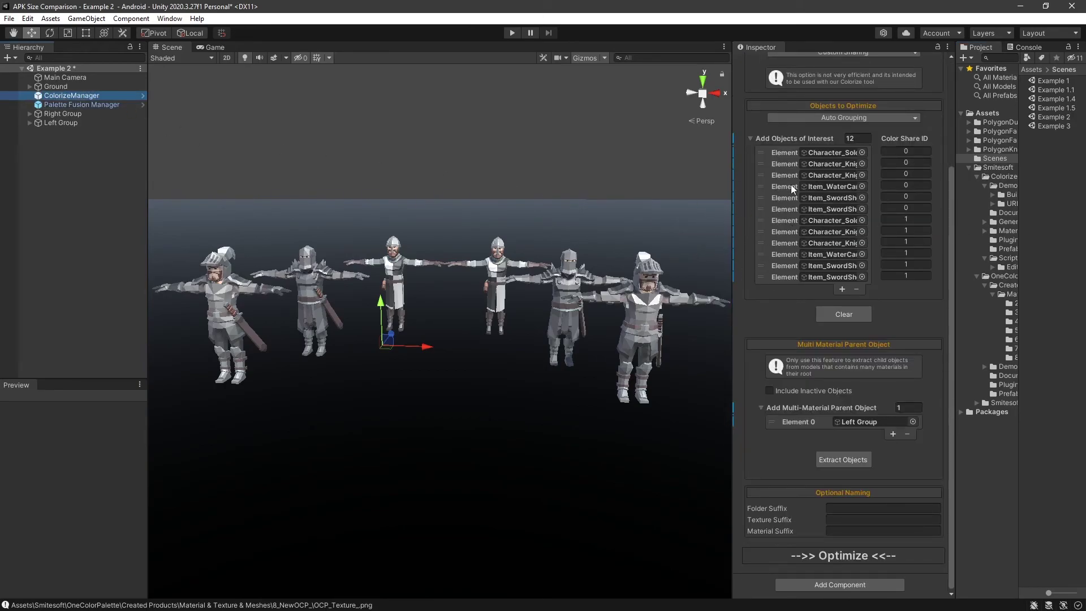
{"action": "left_click", "coordinate": [28, 113]}
{"action": "left_click", "coordinate": [37, 123]}
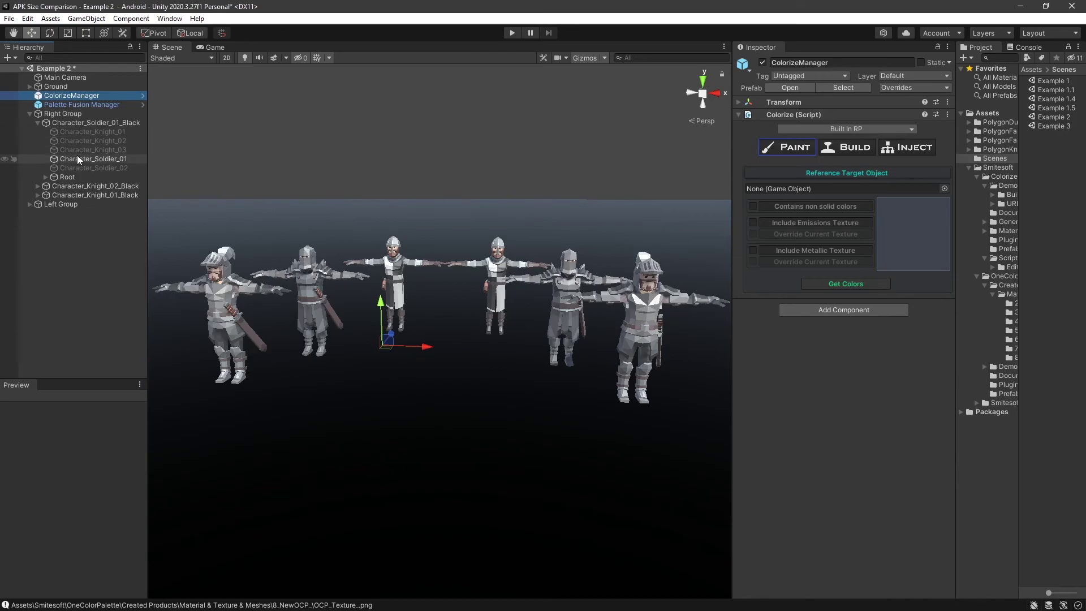
{"action": "left_click_drag", "start_coordinate": [77, 158], "coordinate": [791, 185]}
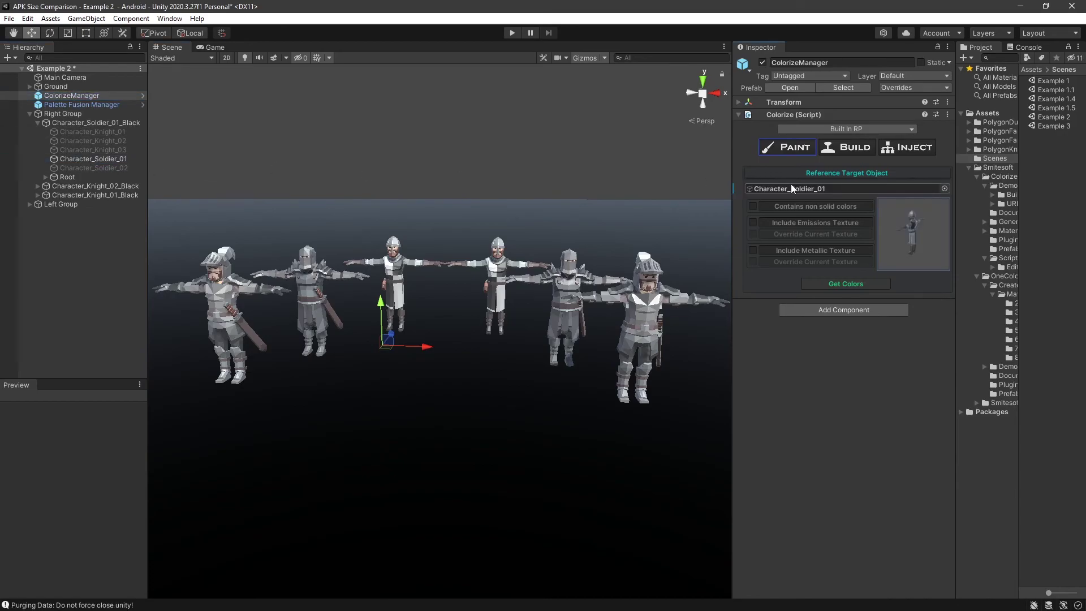
{"action": "left_click", "coordinate": [833, 286]}
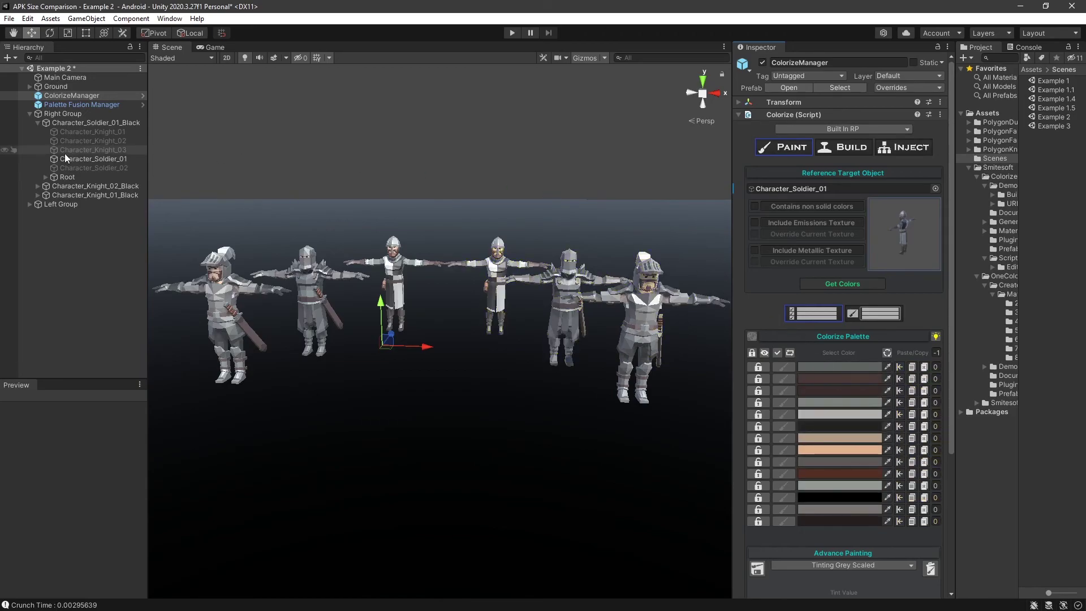
{"action": "left_click", "coordinate": [30, 114]}
Step: Target Left Group's Character_Soldier_01 and locate its material's albedo texture OCP_Texture_
{"action": "left_click", "coordinate": [29, 122]}
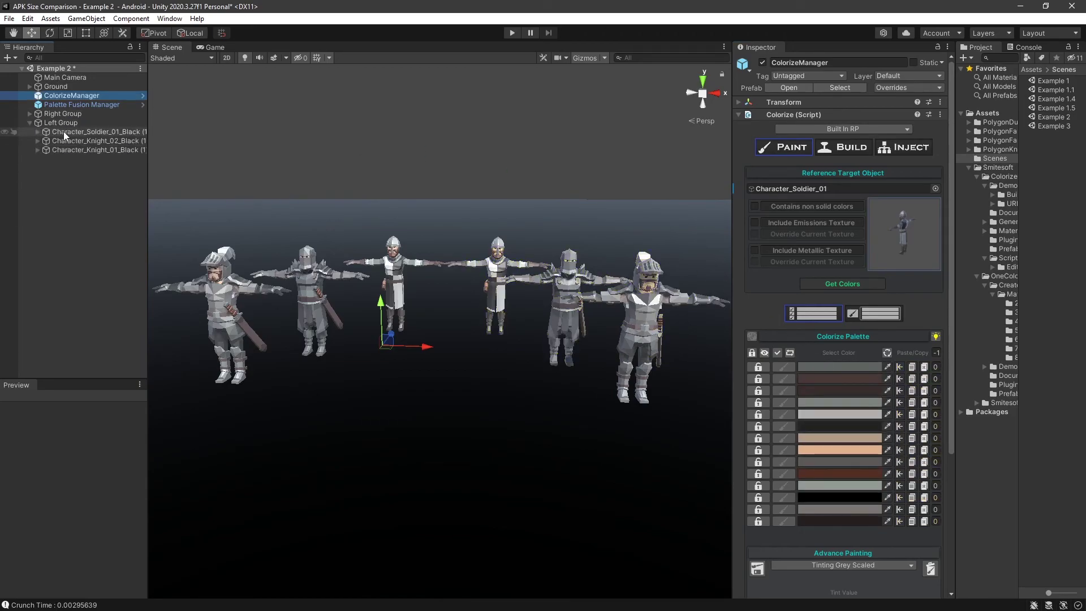
{"action": "left_click", "coordinate": [38, 132]}
{"action": "left_click_drag", "start_coordinate": [69, 168], "coordinate": [810, 192]}
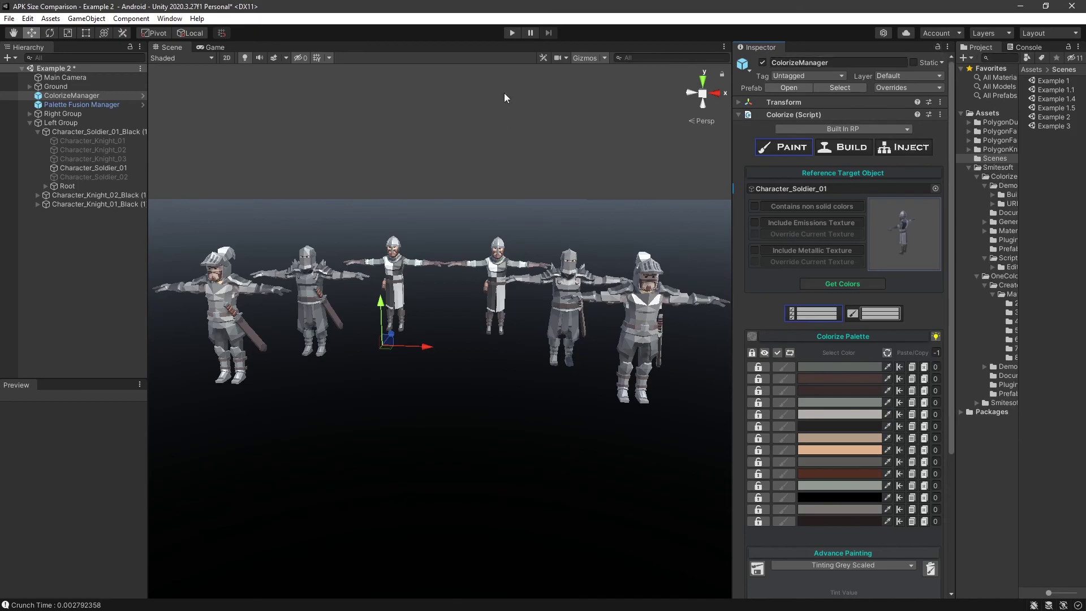
{"action": "left_click", "coordinate": [87, 168]}
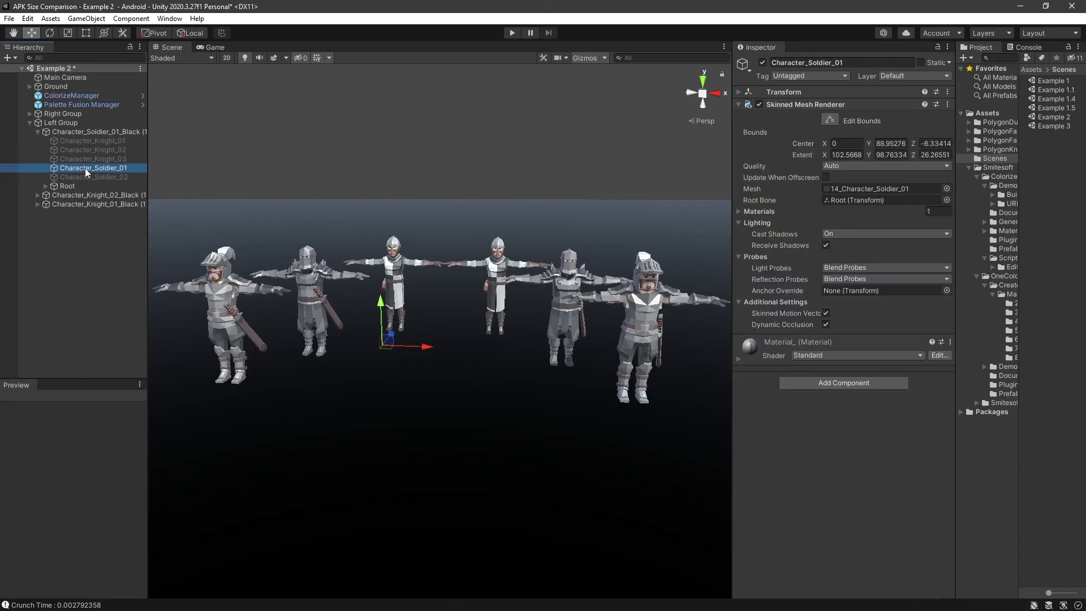
{"action": "left_click", "coordinate": [743, 362]}
{"action": "left_click", "coordinate": [748, 396]}
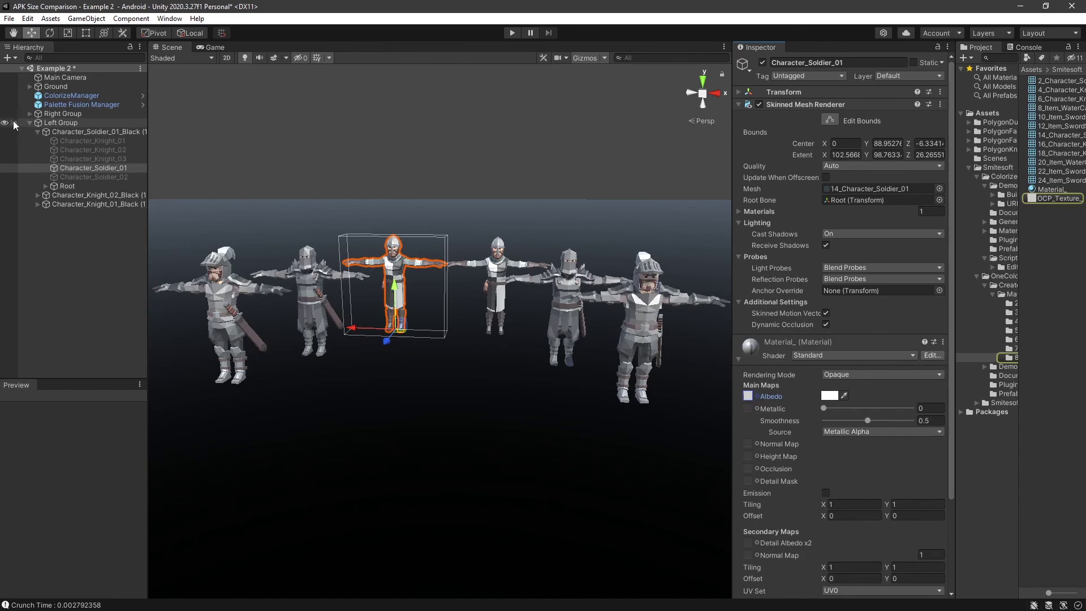
Step: Confirm Right Group's soldier uses the same OCP_Texture_ and open it in Photos
{"action": "left_click", "coordinate": [30, 123]}
{"action": "left_click", "coordinate": [30, 113]}
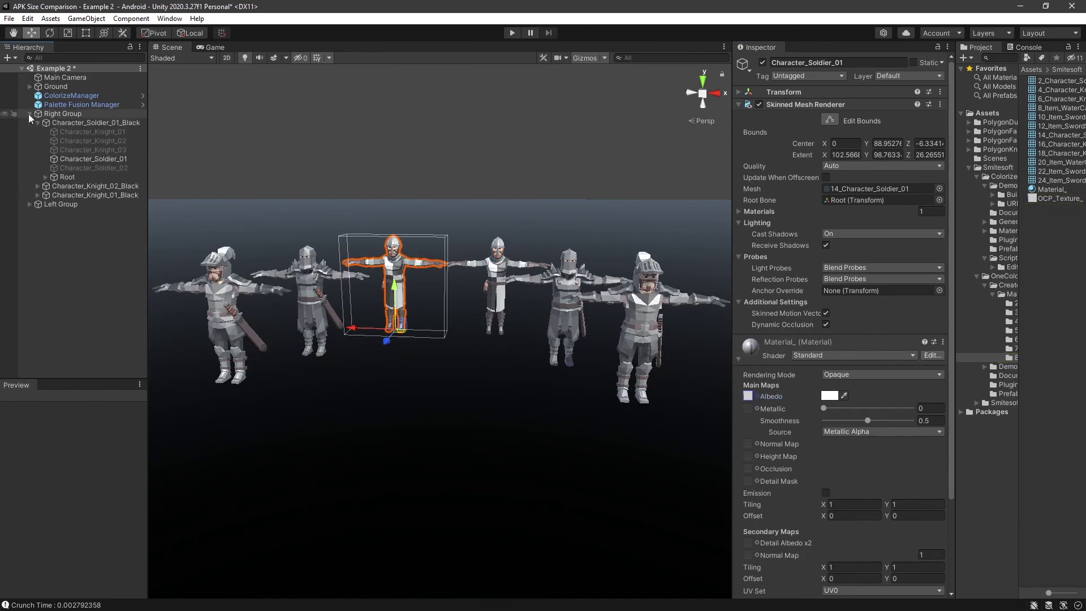
{"action": "left_click", "coordinate": [73, 160]}
{"action": "left_click", "coordinate": [748, 396]}
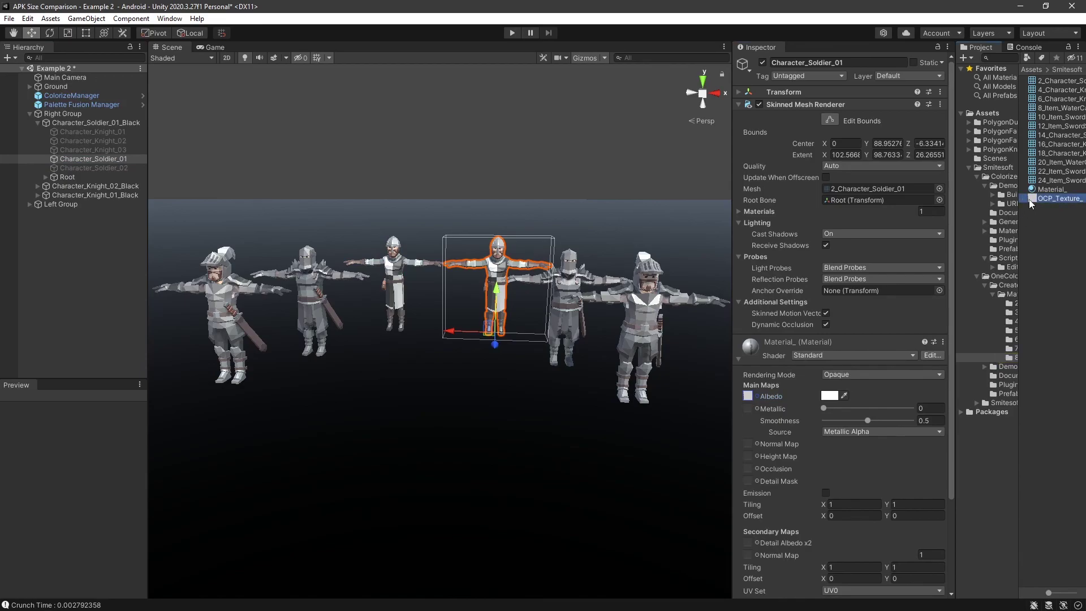
{"action": "double_click", "coordinate": [1030, 199]}
{"action": "scroll", "coordinate": [419, 406], "scroll_direction": "up", "scroll_amount": 5}
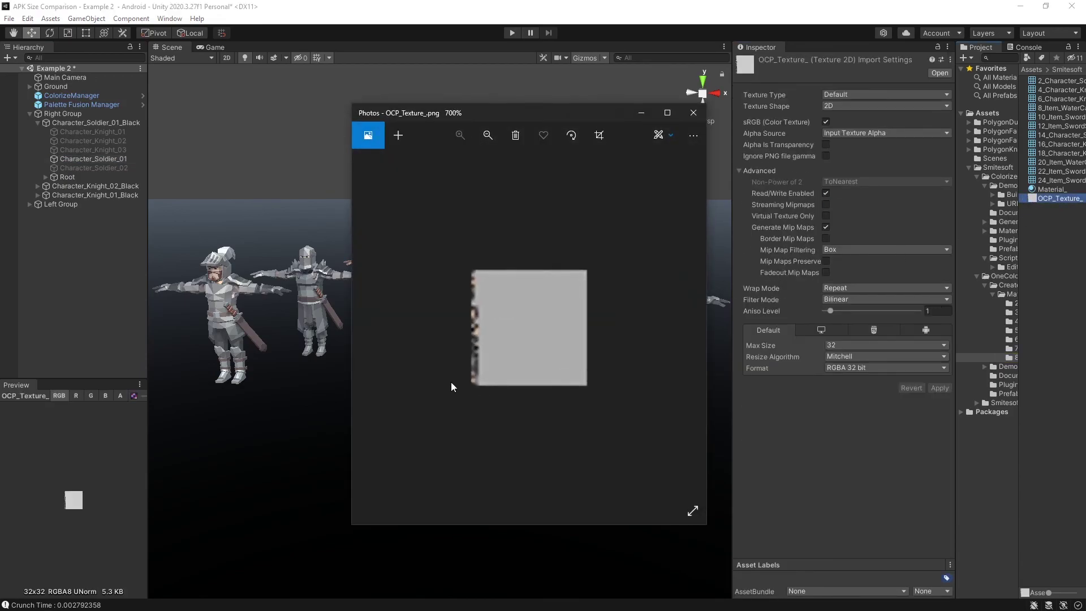